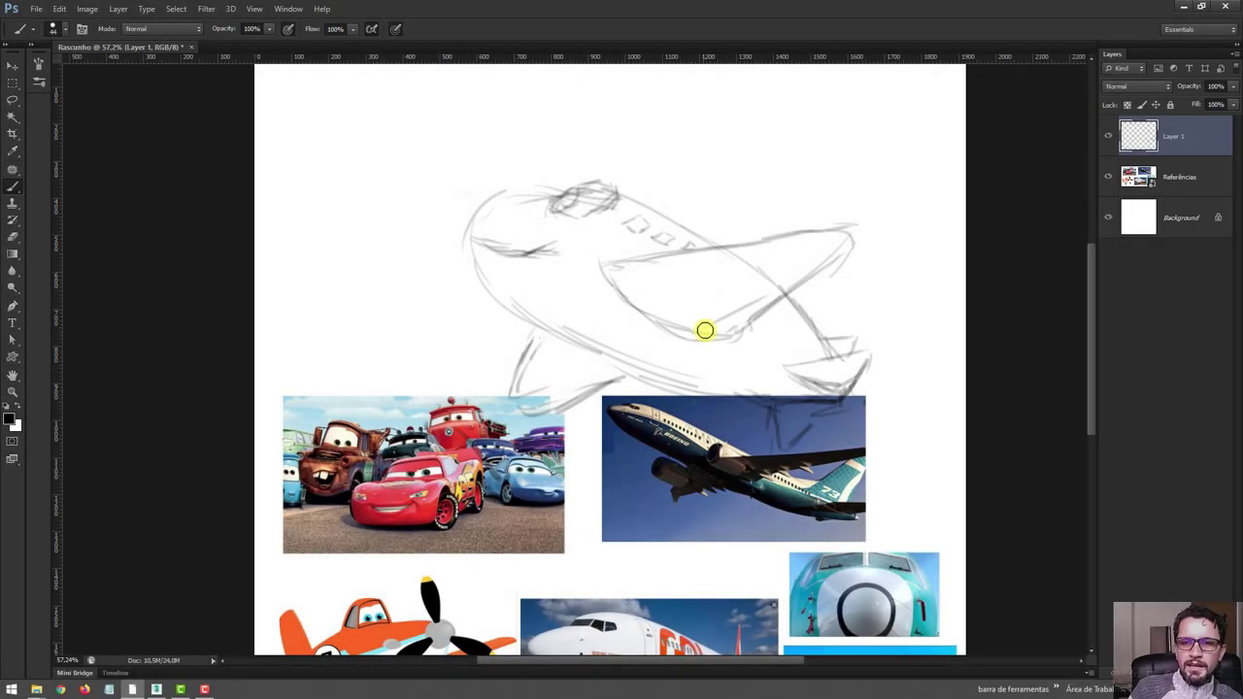
Step: Extend the airplane sketch with another stroke and zoom out to the whole page
left_click_drag(705, 330, 856, 241)
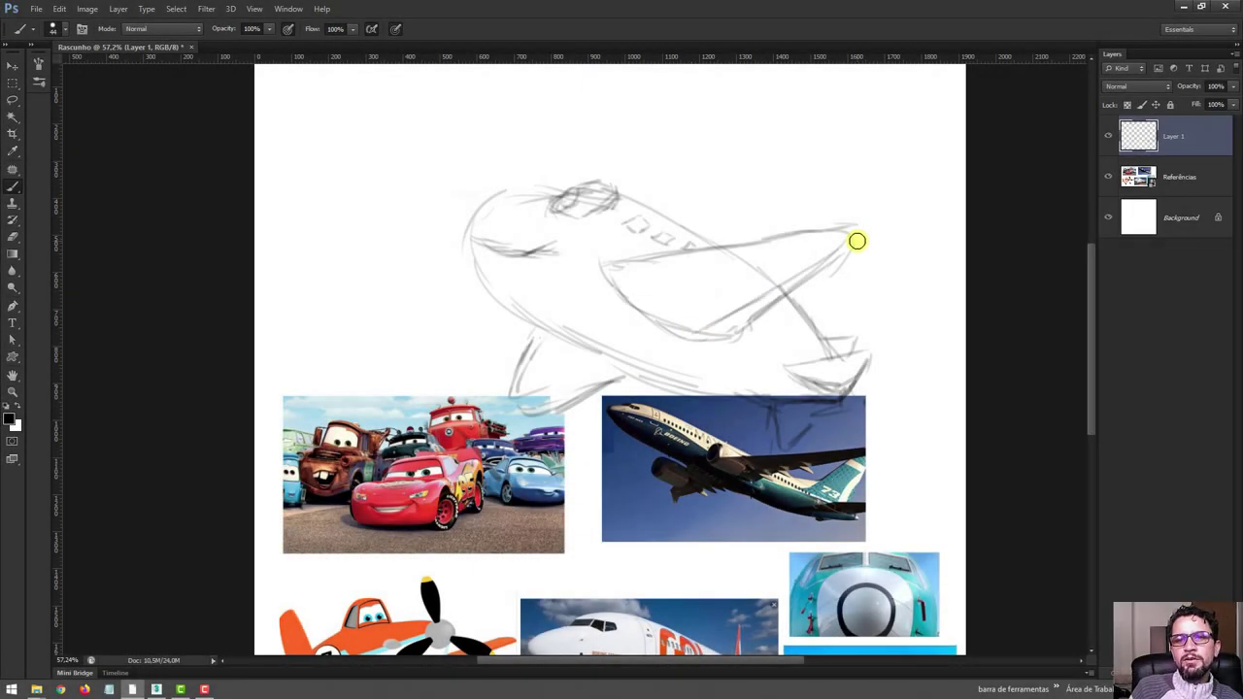
key("z")
left_click_drag(577, 269, 522, 262)
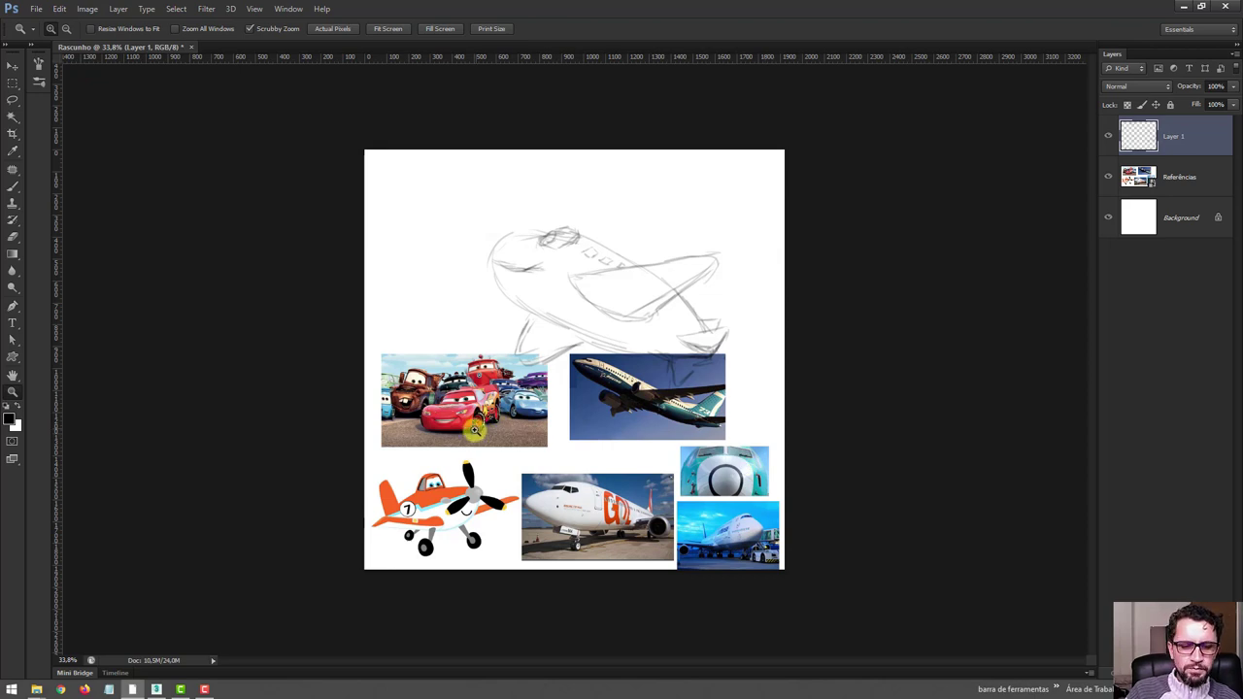
Step: Move the Referências photo collage further down the page and zoom back in on the sketch
key("v")
left_click_drag(461, 403, 462, 520)
key("z")
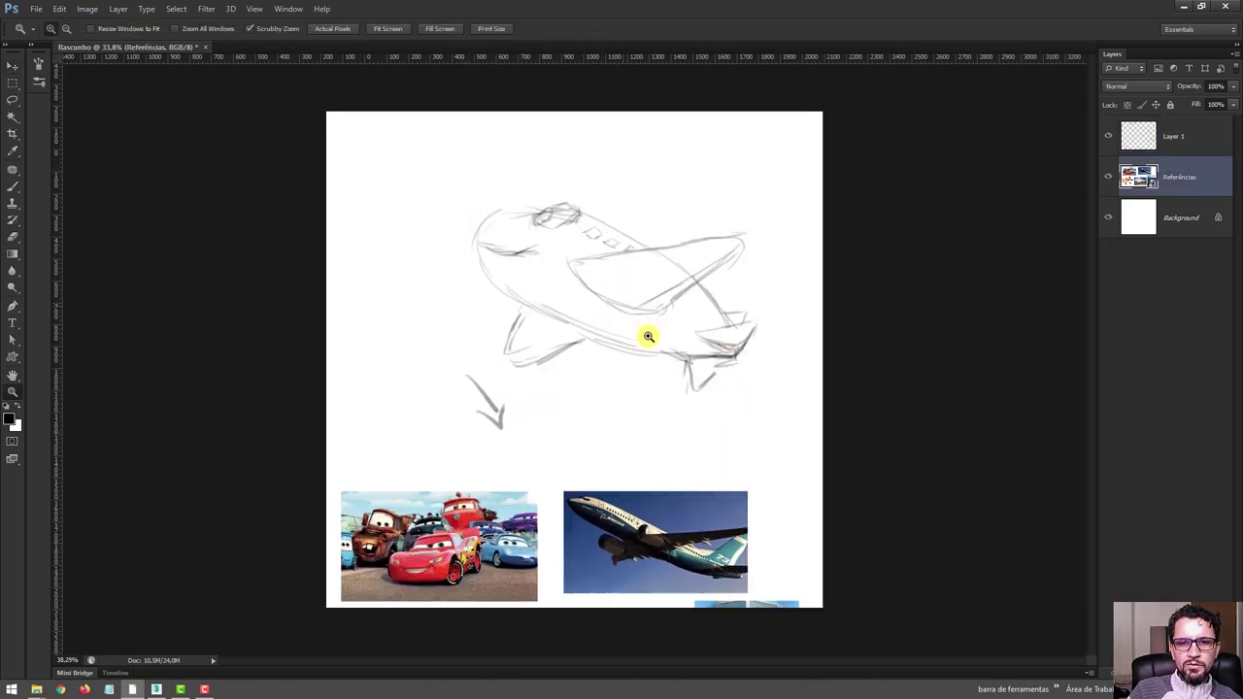
left_click(647, 334)
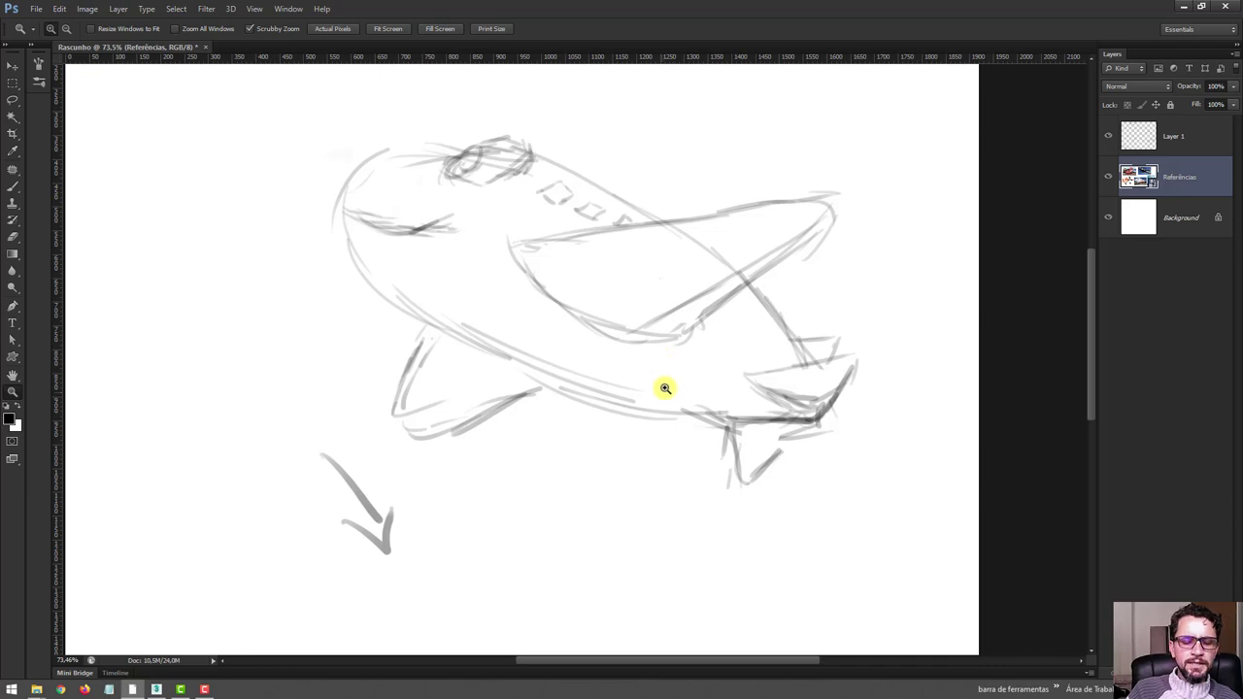
Step: On Layer 1, sketch a round engine on the plane's body and a small wheel under the wing
key("b")
left_click(1133, 147)
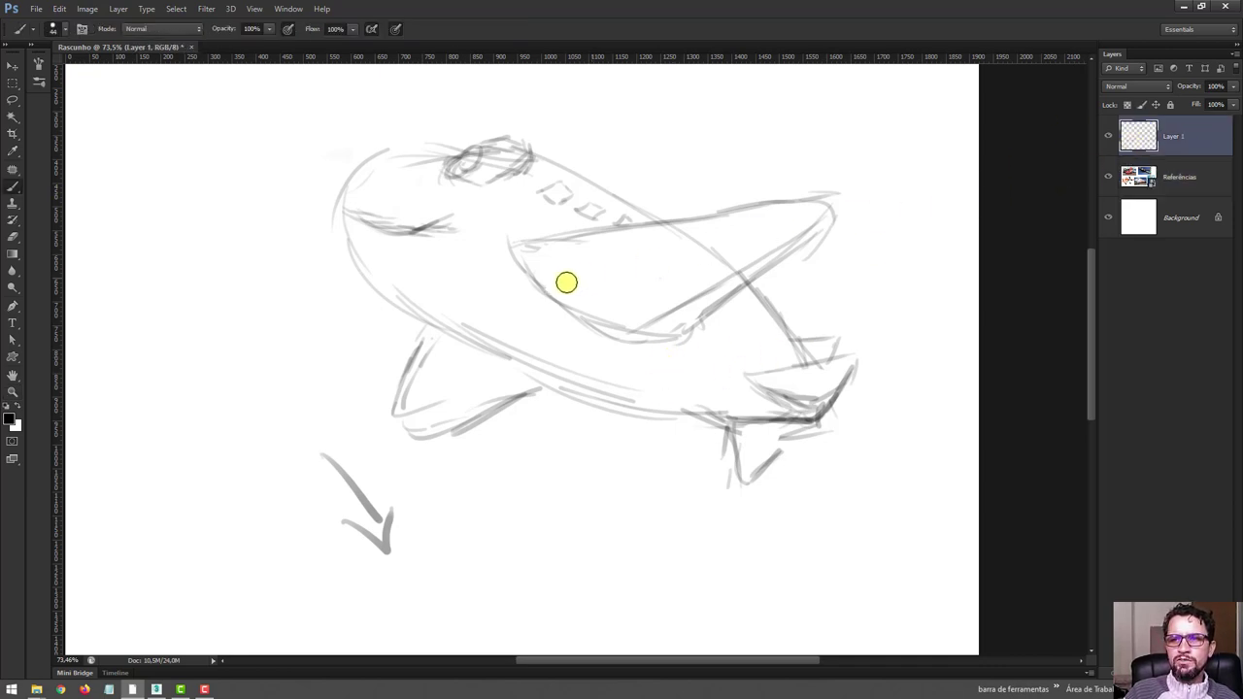
mouse_move(576, 337)
left_mouse_down()
mouse_move(615, 366)
mouse_move(638, 319)
mouse_move(594, 297)
mouse_move(571, 336)
left_mouse_up()
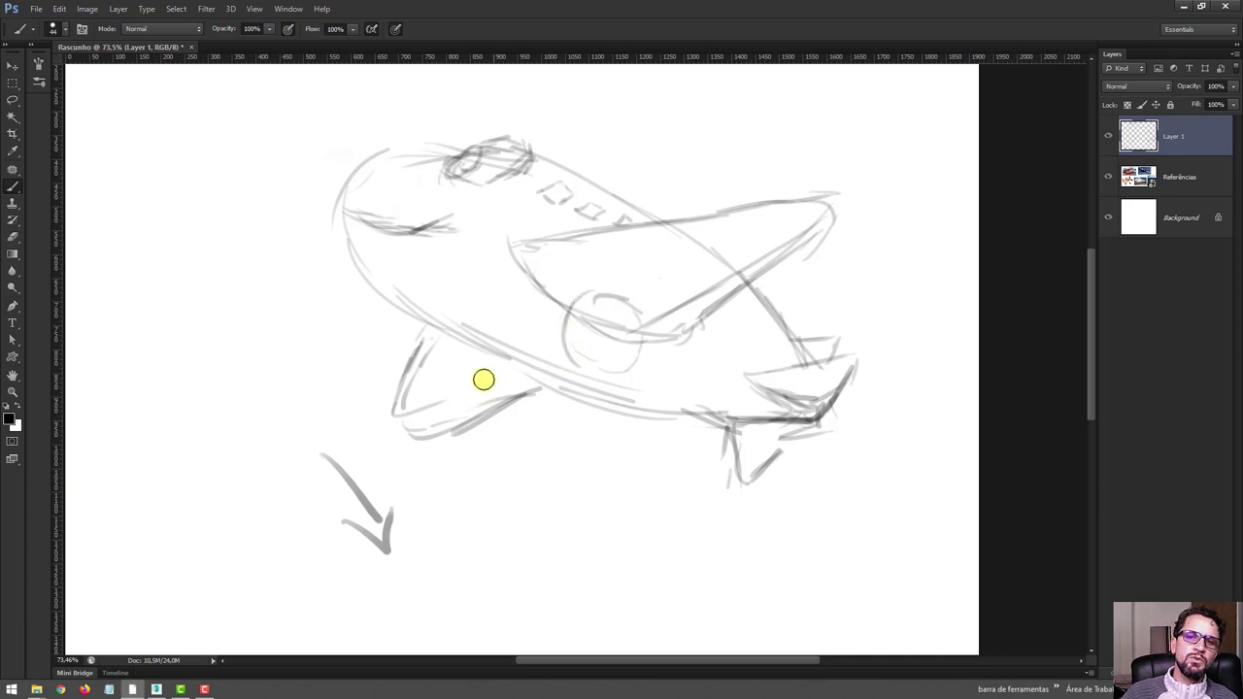
mouse_move(483, 378)
left_mouse_down()
mouse_move(494, 414)
mouse_move(541, 403)
mouse_move(492, 377)
left_mouse_up()
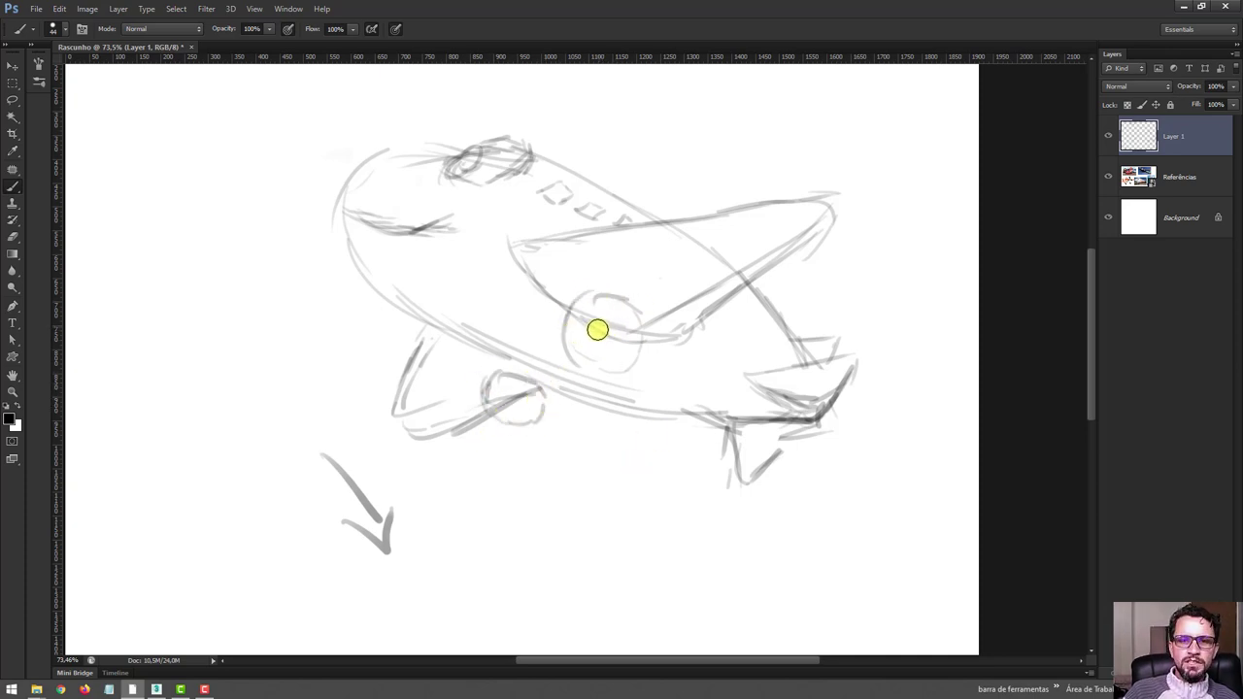
Step: Erase the strokes inside the engine circle, draw a small hub and darken the engine's top arc
key("e")
left_click_drag(586, 314, 608, 341)
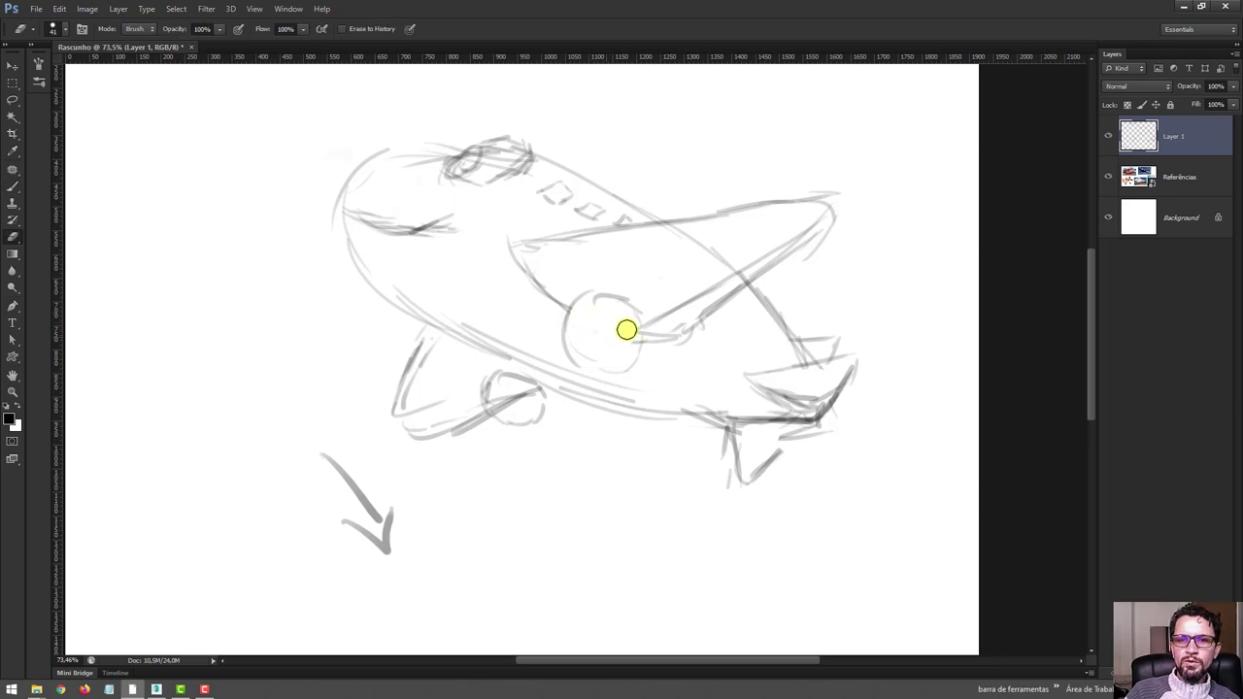
key("b")
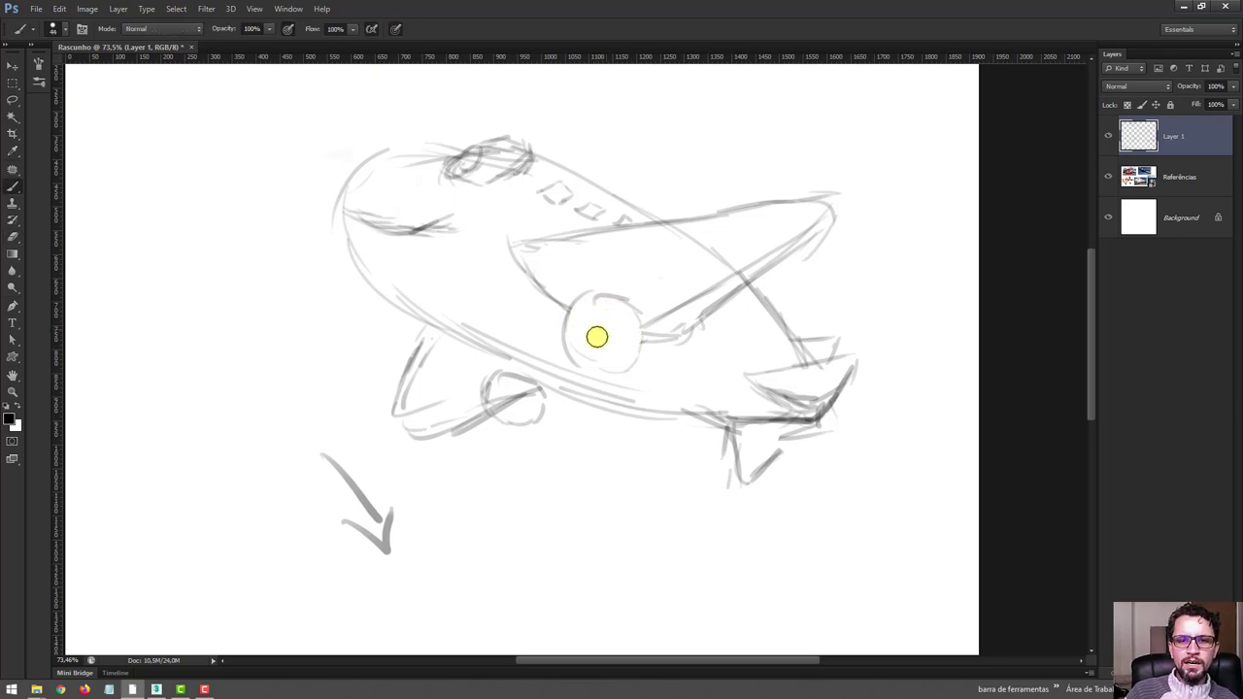
left_click_drag(599, 333, 597, 331)
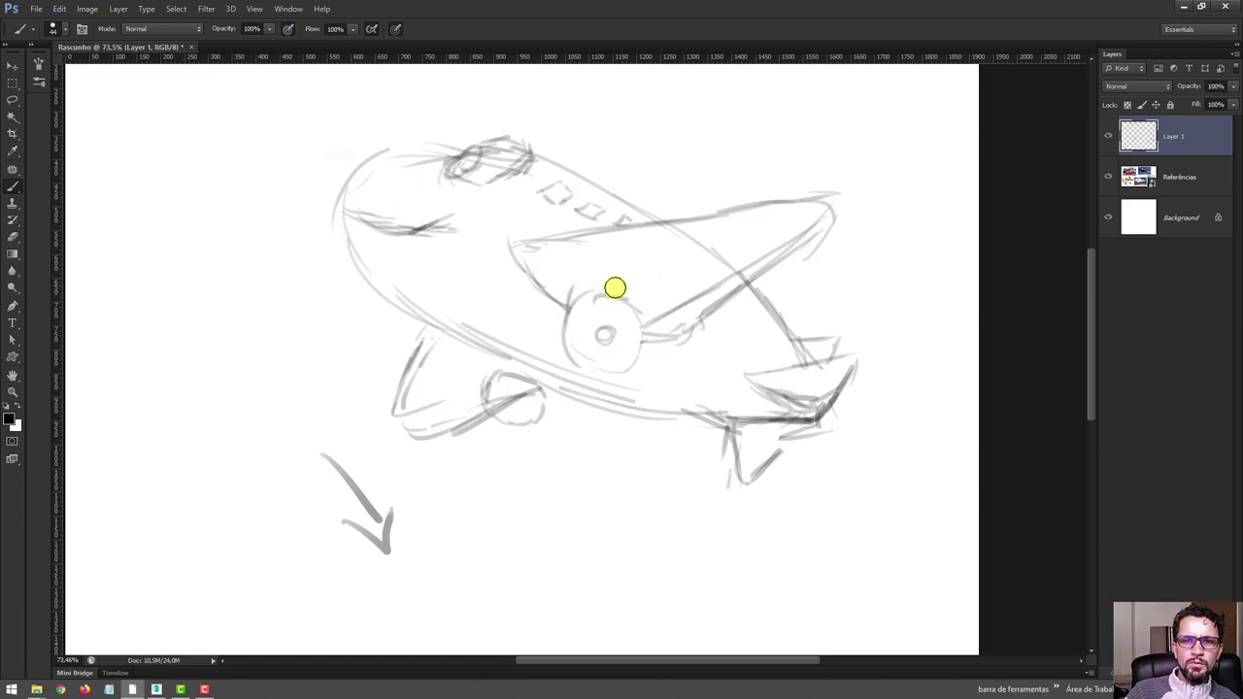
left_click_drag(615, 288, 573, 295)
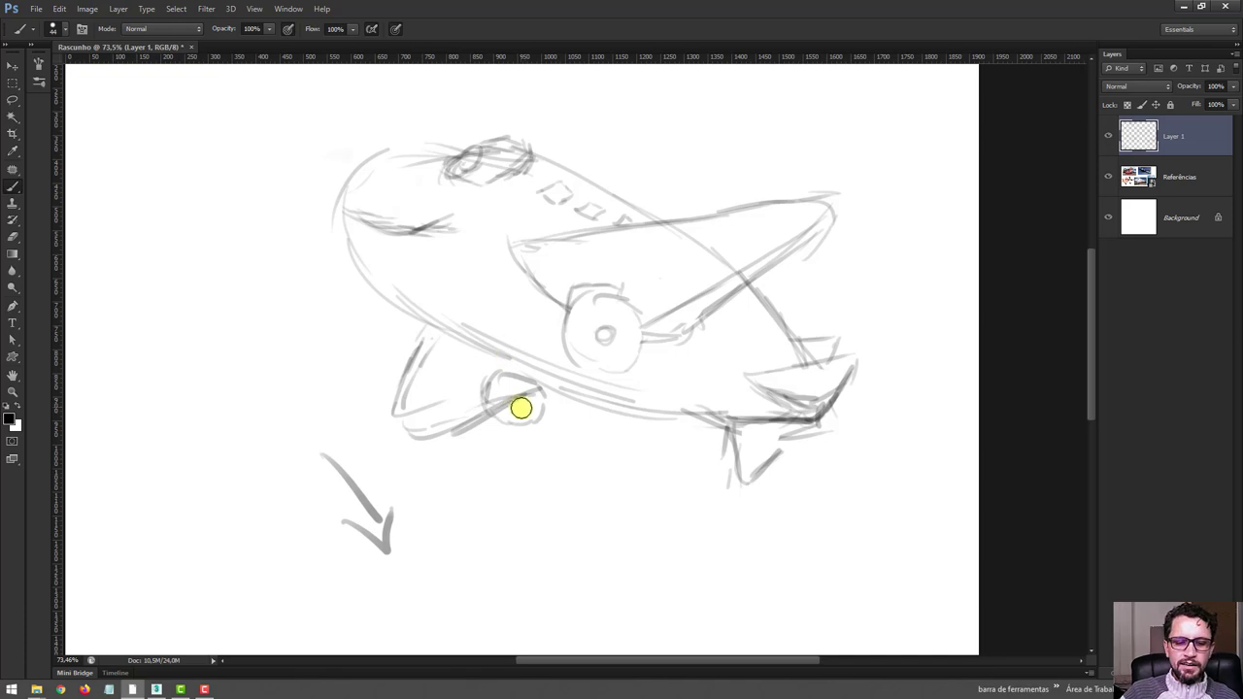
Step: Tidy the wheel, draw a strut from the belly down to it, and zoom out
key("e")
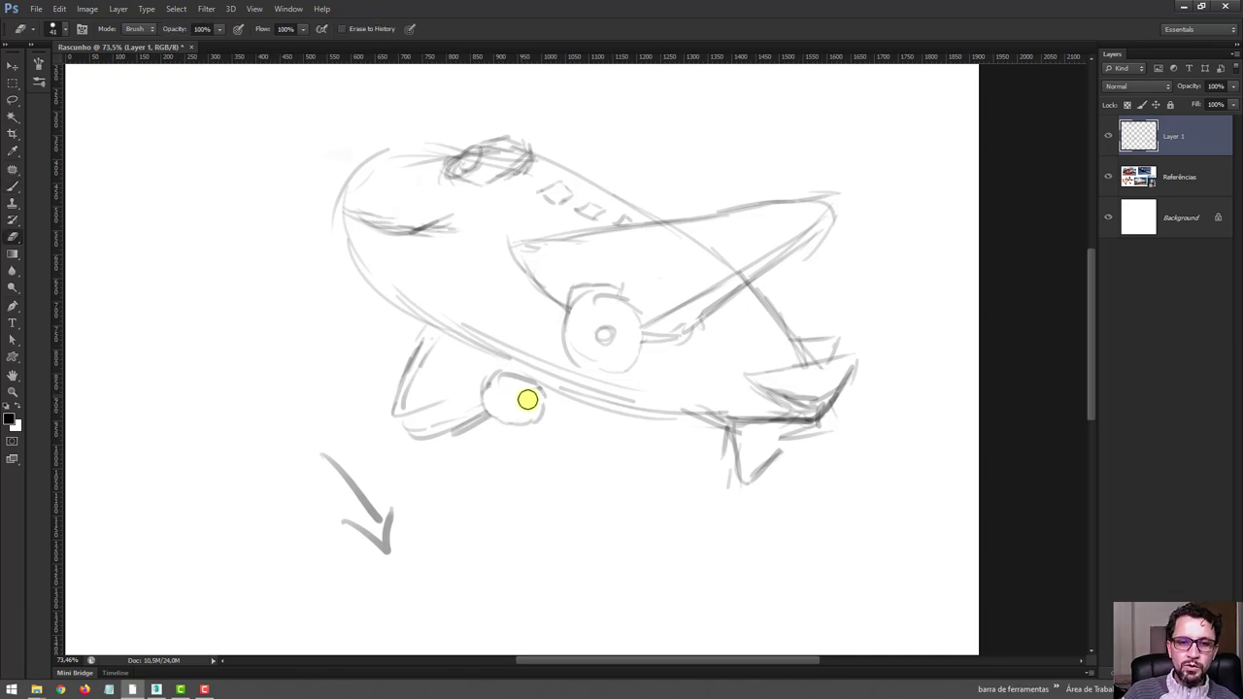
key("b")
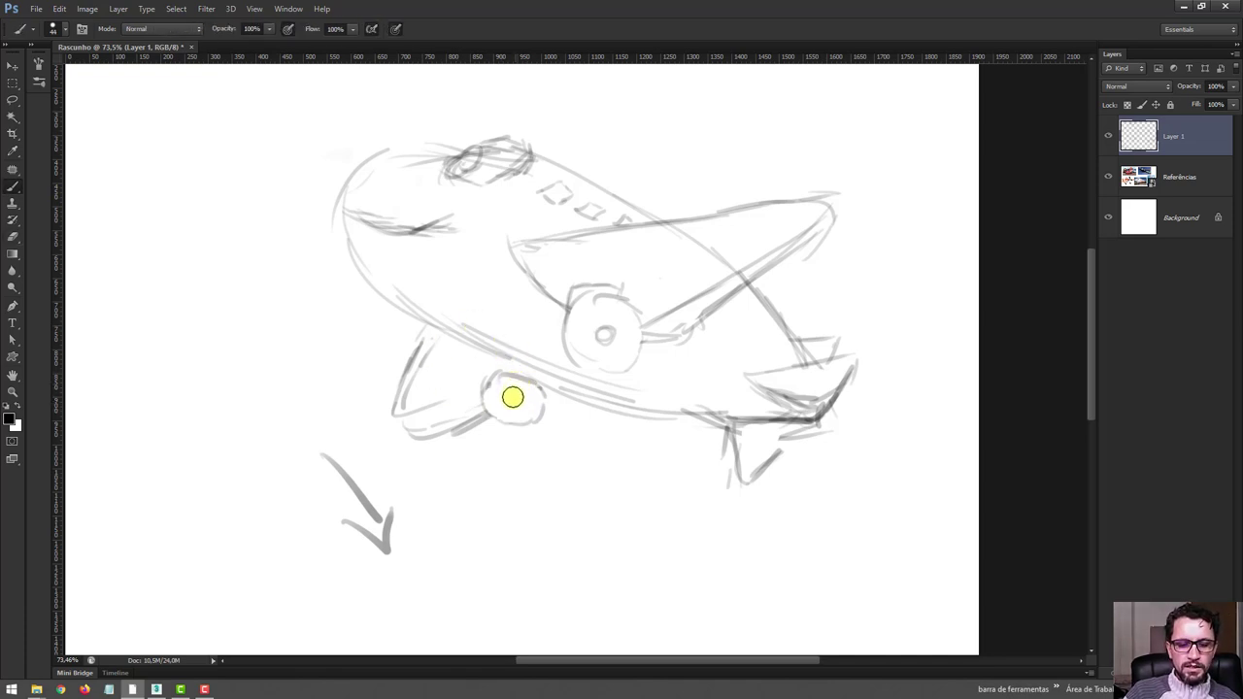
left_click_drag(510, 350, 515, 402)
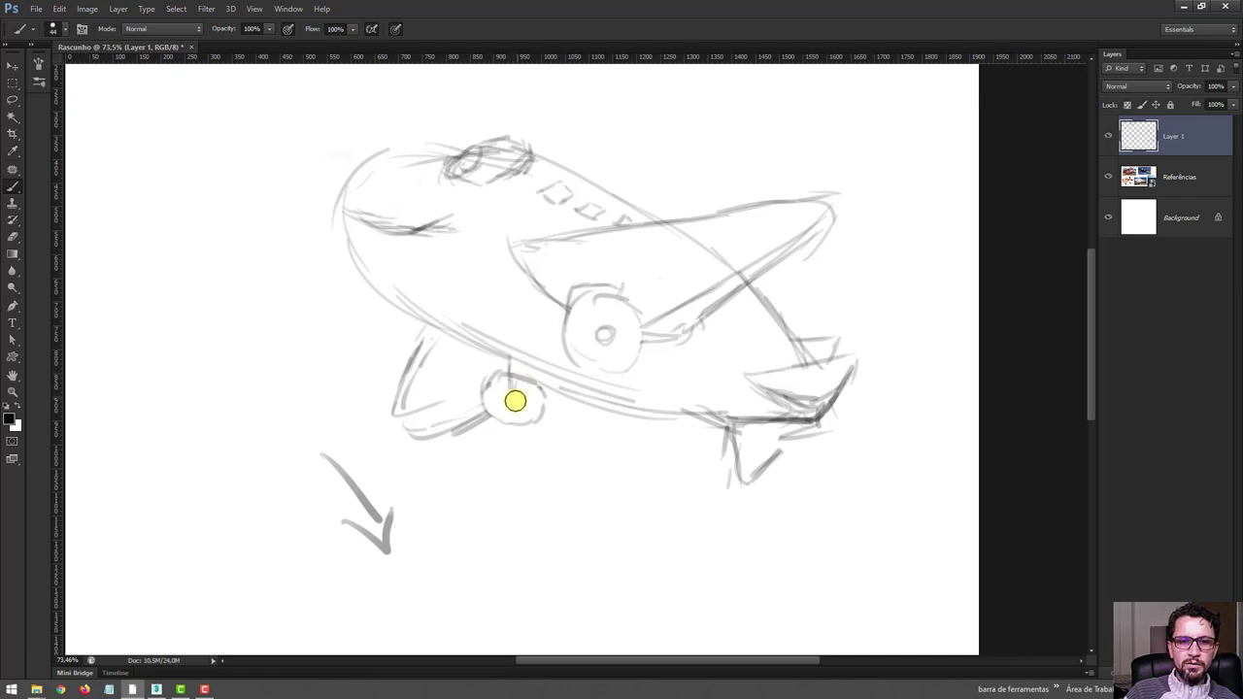
key("e")
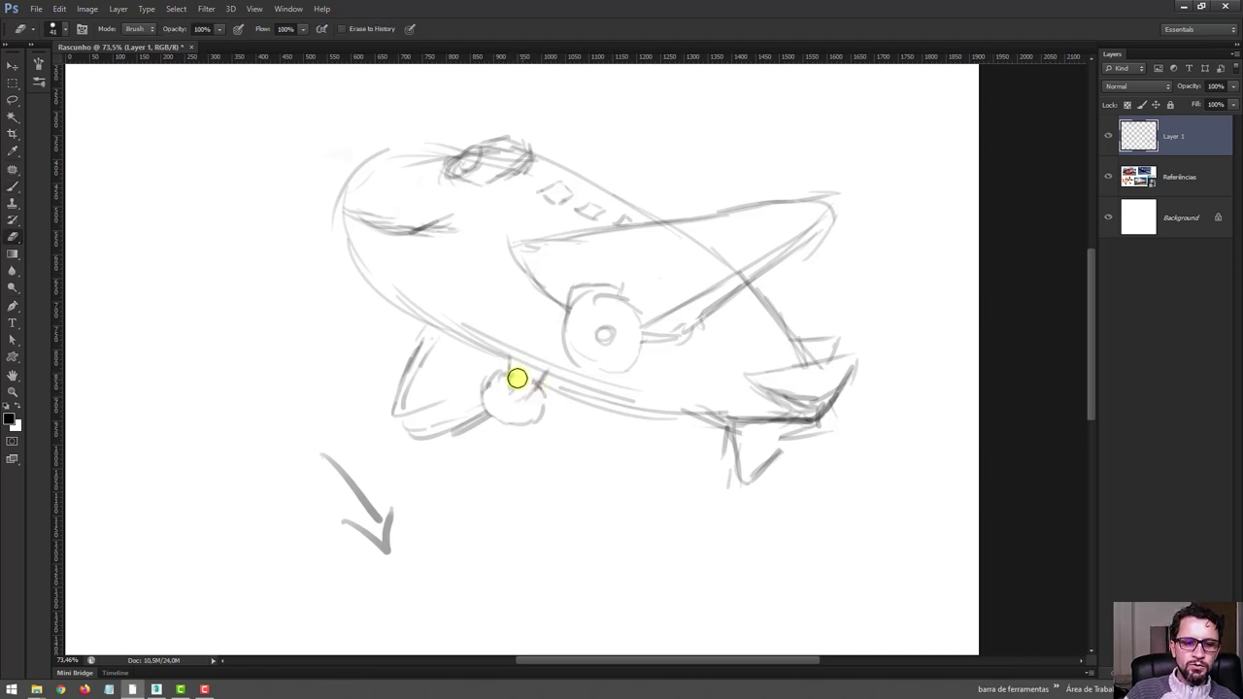
key("b")
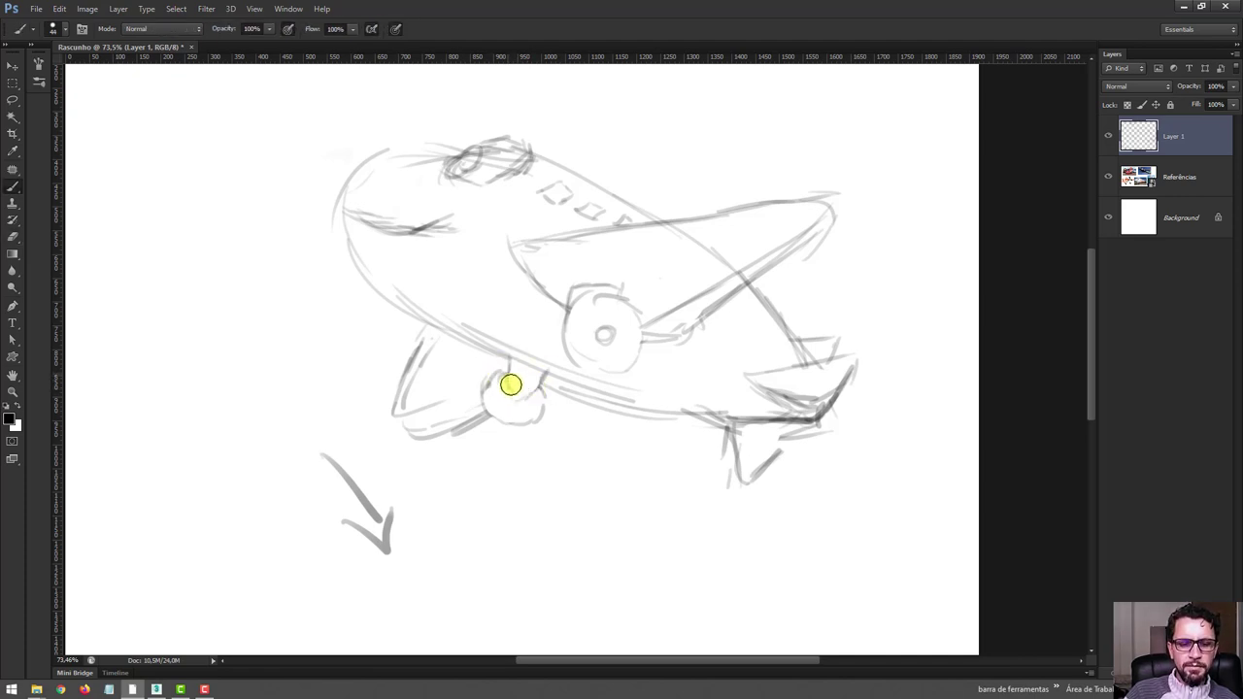
key("z")
left_click_drag(680, 472, 591, 395)
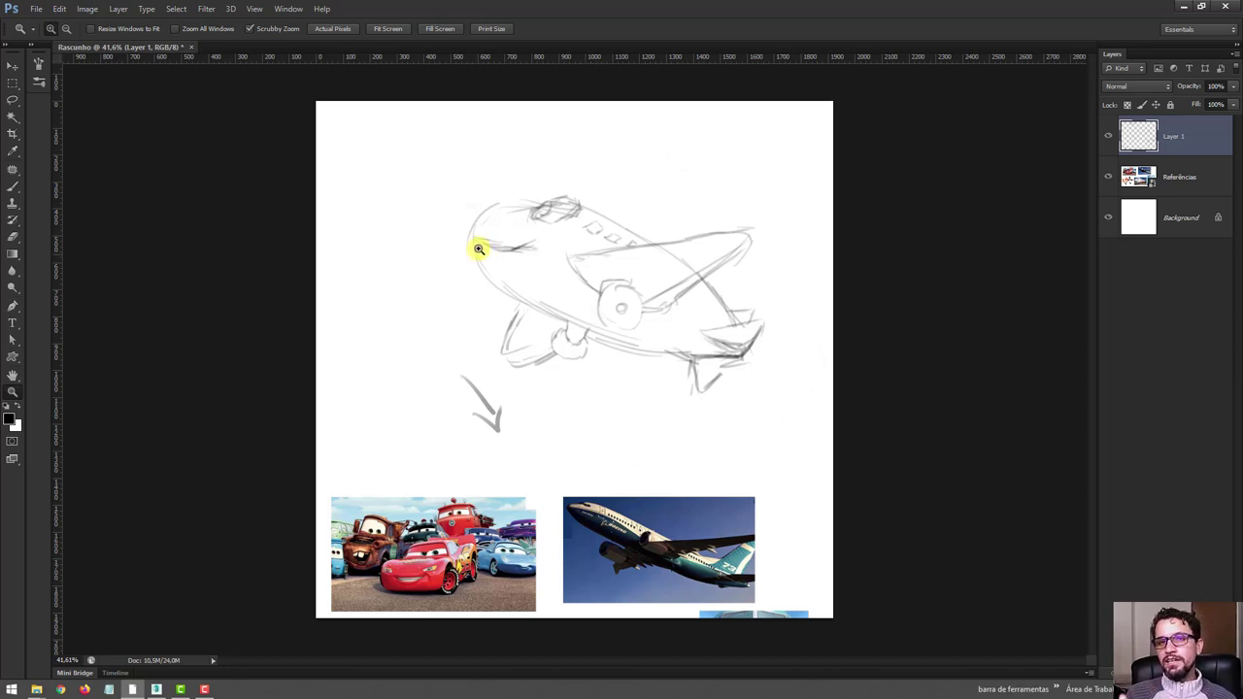
Step: Zoom in on the nose and erase the eyelash marks
mouse_move(477, 241)
left_mouse_down()
mouse_move(512, 259)
mouse_move(518, 317)
left_mouse_up()
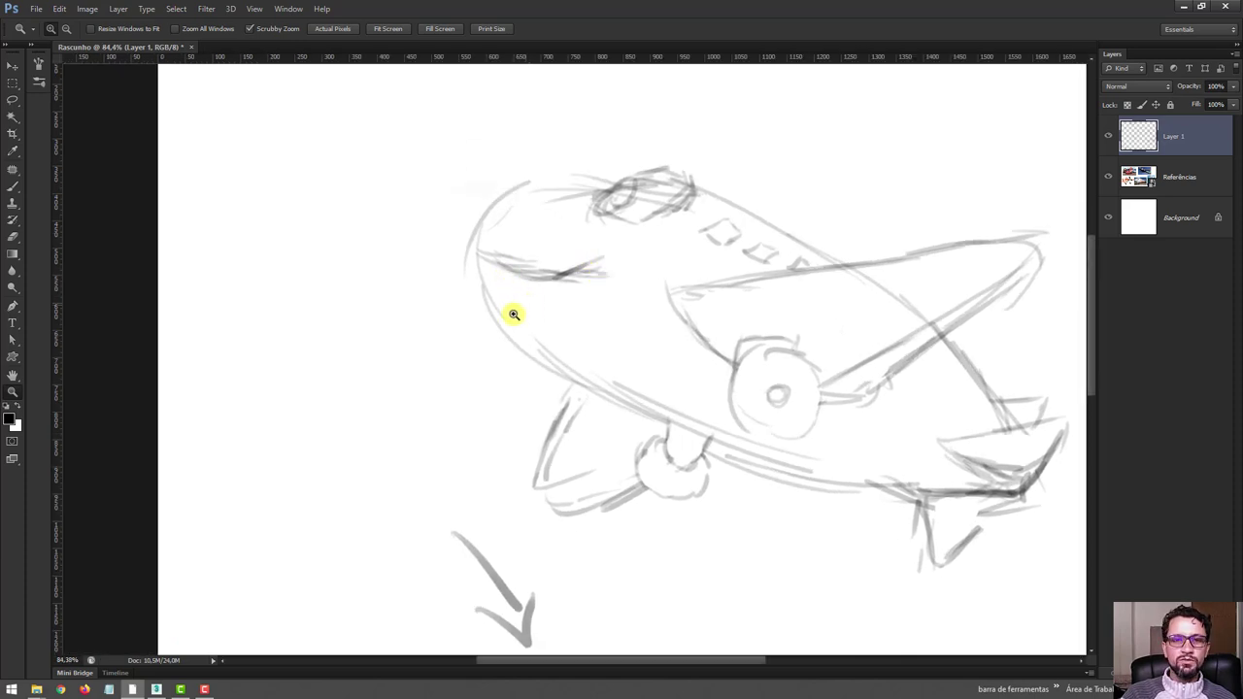
key("e")
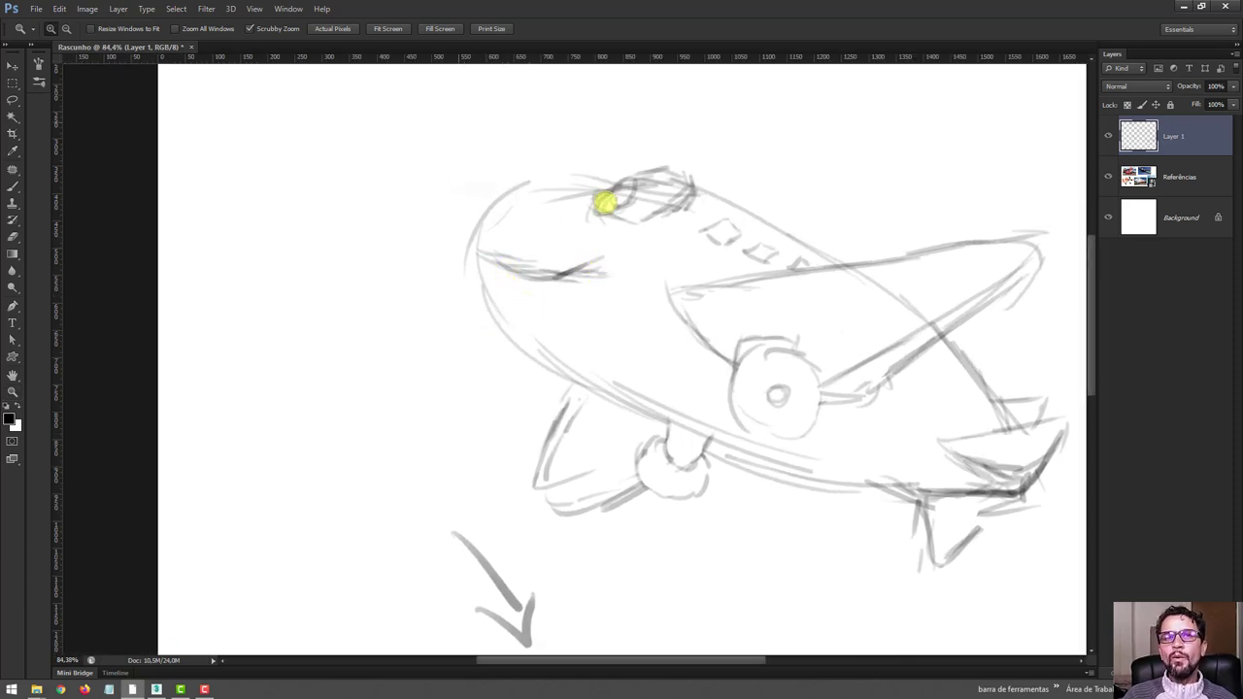
mouse_move(604, 264)
left_mouse_down()
mouse_move(552, 275)
mouse_move(572, 282)
mouse_move(497, 259)
mouse_move(550, 298)
mouse_move(586, 300)
left_mouse_up()
Step: Draw a dark curved face line across the plane's nose toward the body
key("b")
mouse_move(485, 288)
left_mouse_down()
mouse_move(602, 307)
mouse_move(590, 308)
left_mouse_up()
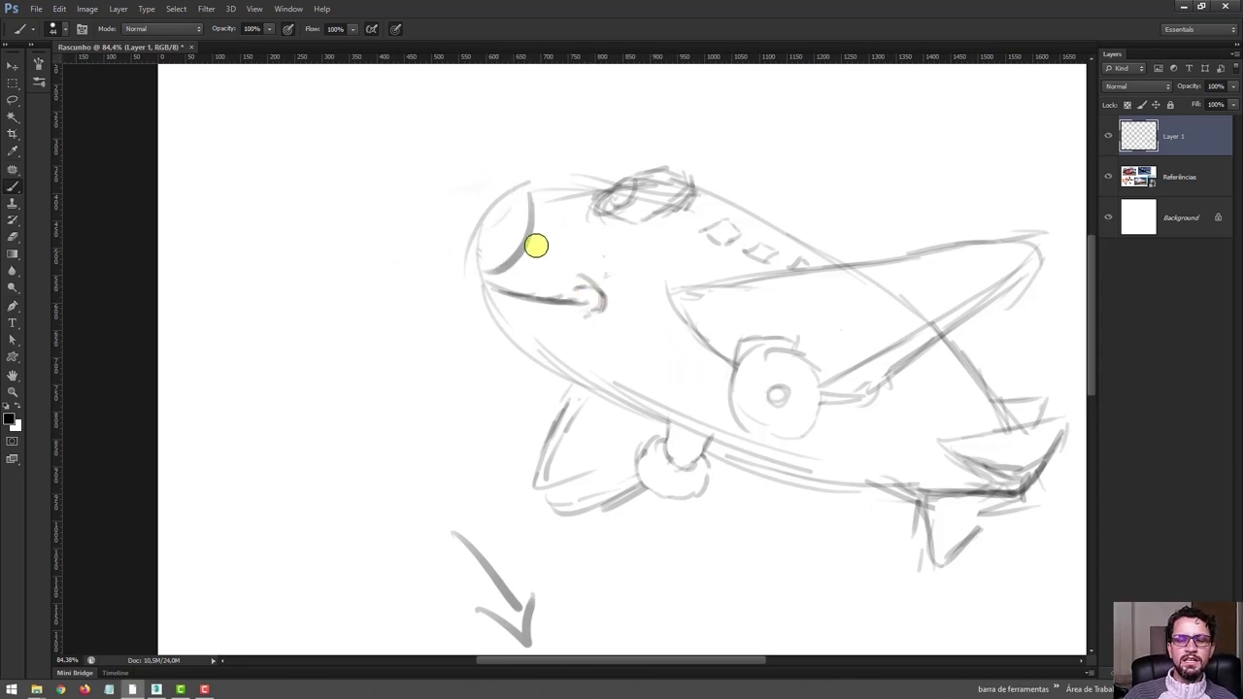
left_click_drag(532, 243, 670, 290)
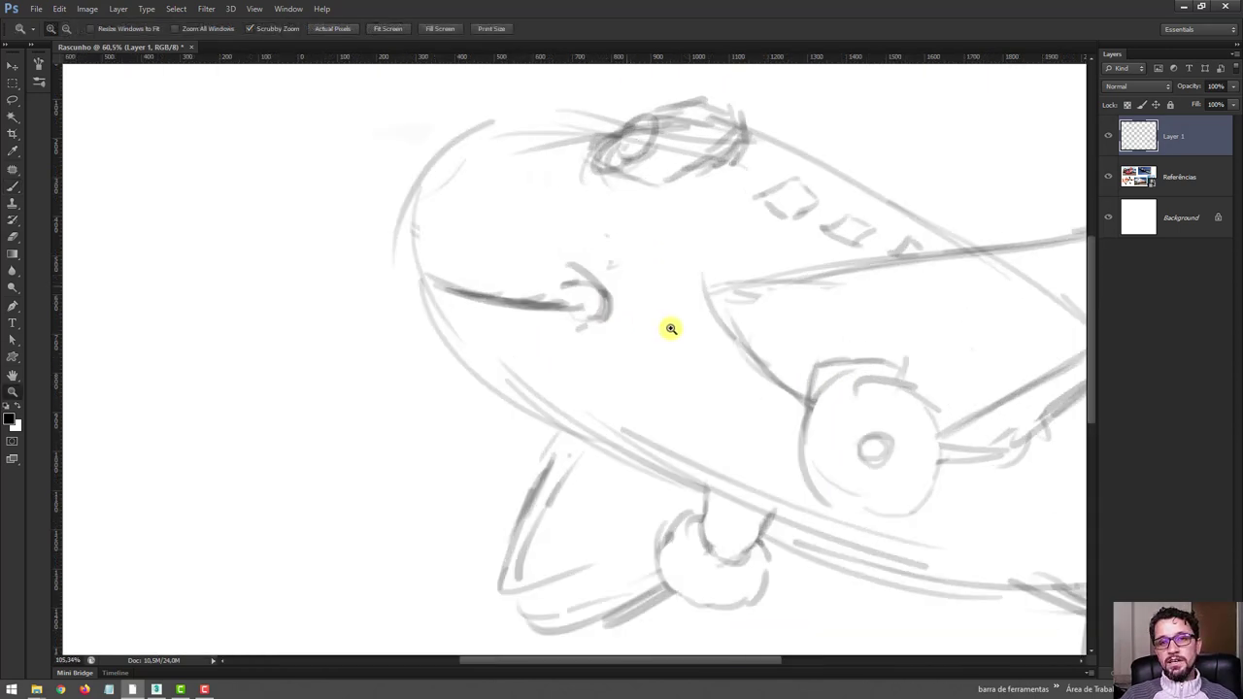
left_click_drag(671, 328, 508, 314)
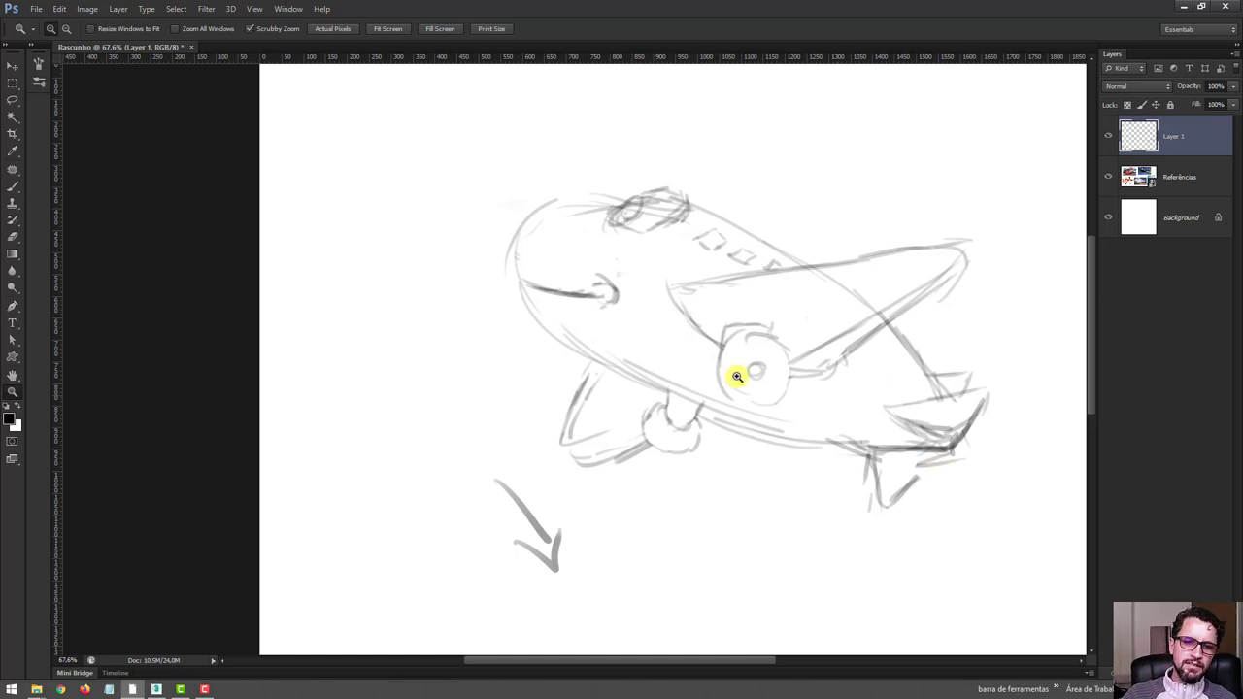
mouse_move(689, 334)
left_mouse_down()
mouse_move(680, 321)
mouse_move(489, 414)
left_mouse_up()
left_click_drag(564, 279, 569, 281)
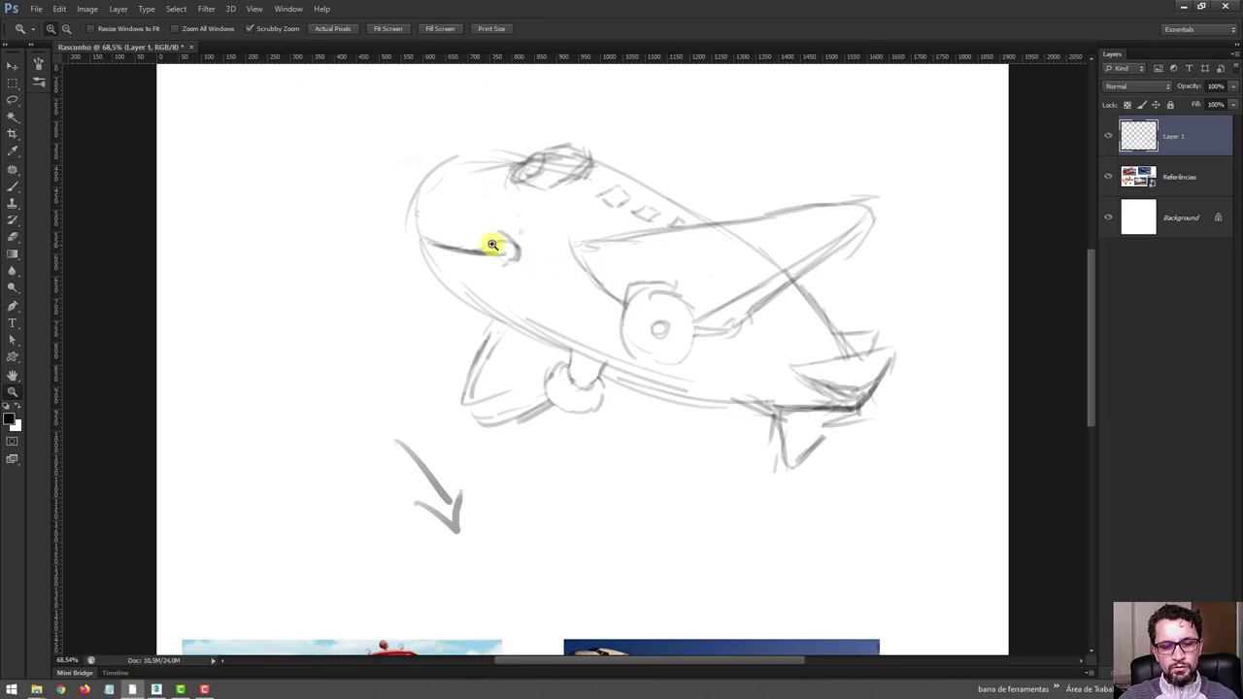
Step: Replace the nose's eye and mouth marks with a darker, longer mouth line, then zoom out to about 35%
key("e")
mouse_move(434, 227)
left_mouse_down()
mouse_move(512, 247)
mouse_move(491, 242)
left_mouse_up()
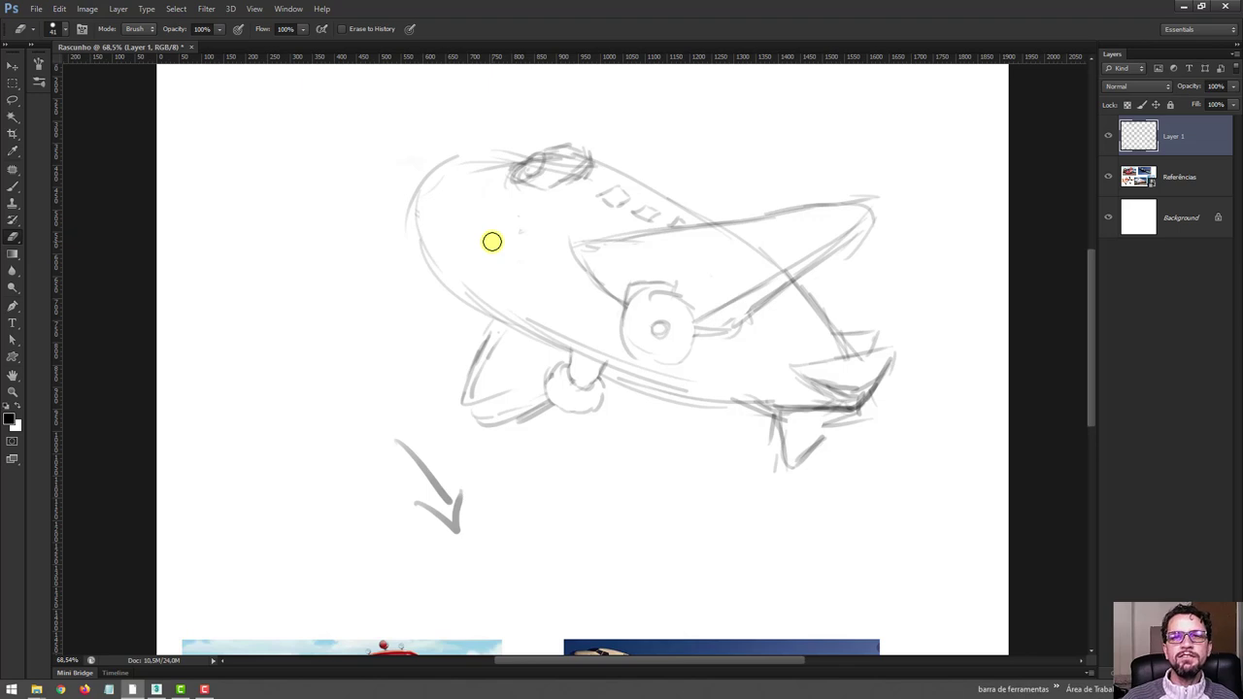
key("b")
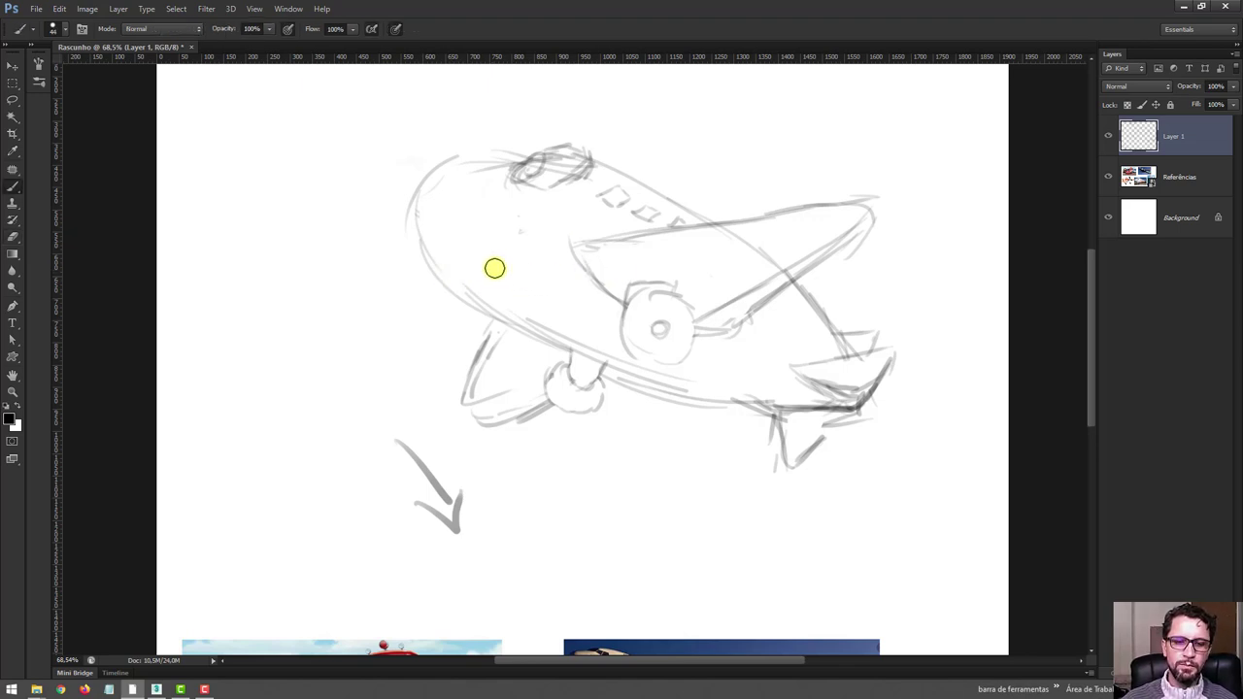
left_click_drag(453, 251, 503, 263)
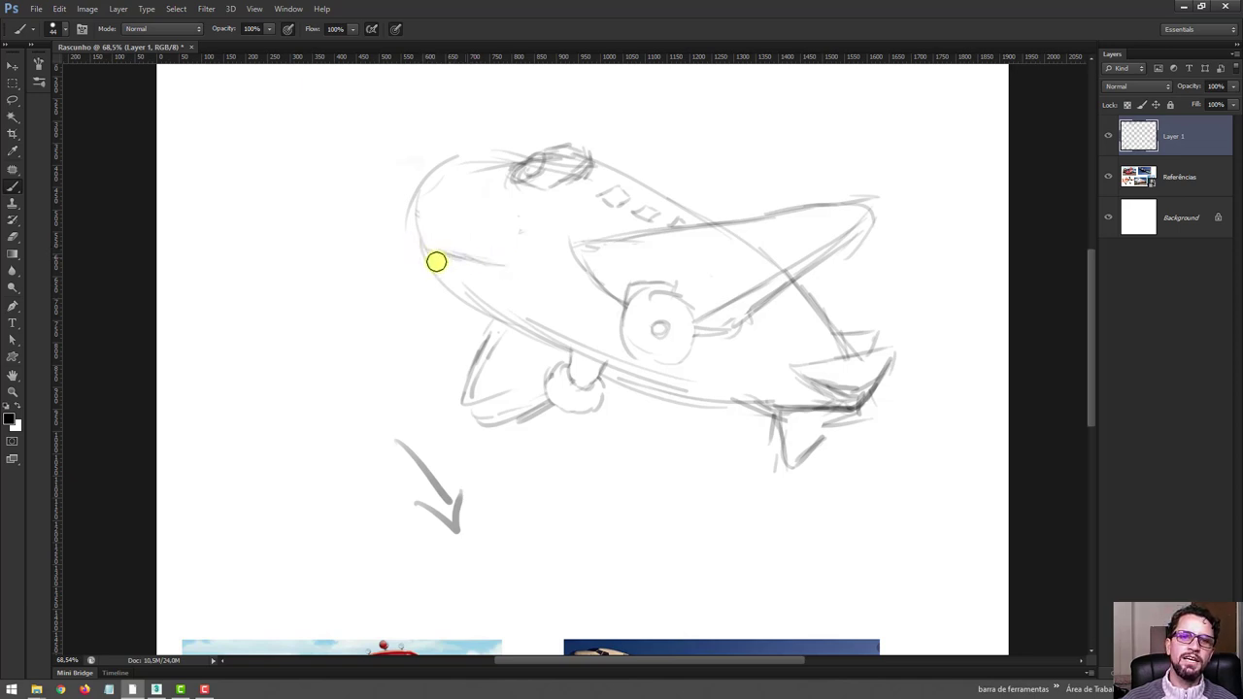
mouse_move(424, 251)
left_mouse_down()
mouse_move(494, 267)
mouse_move(451, 258)
left_mouse_up()
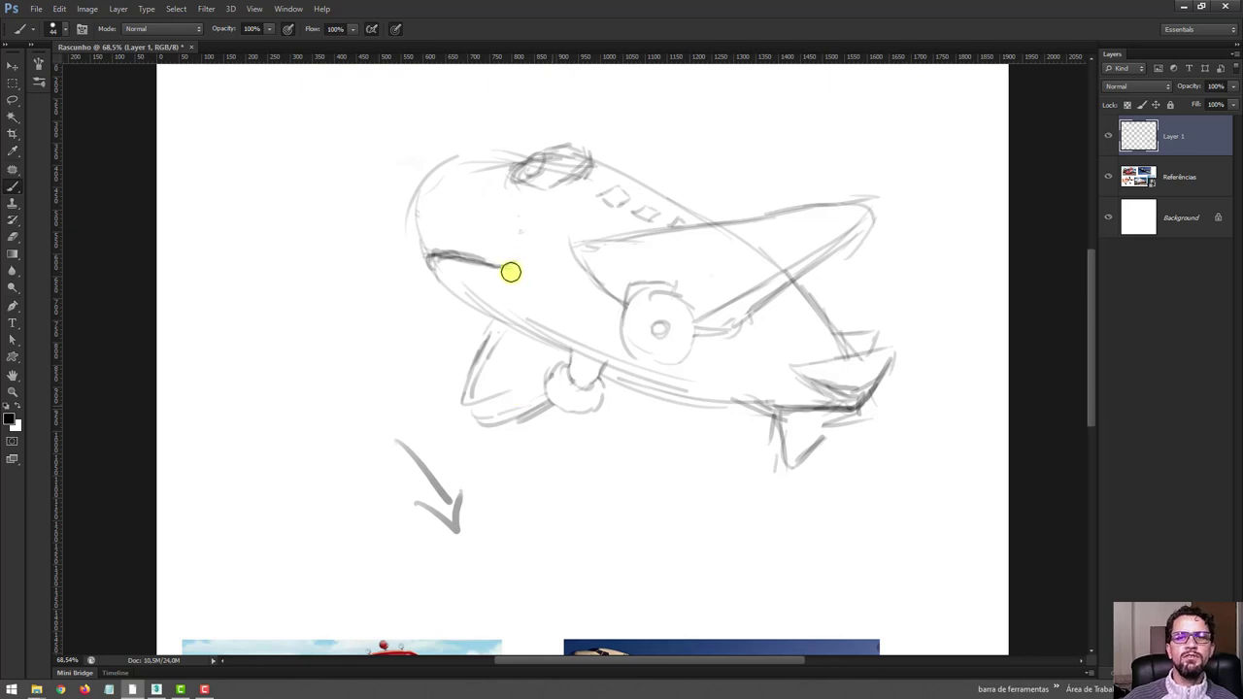
left_click_drag(494, 258, 517, 264)
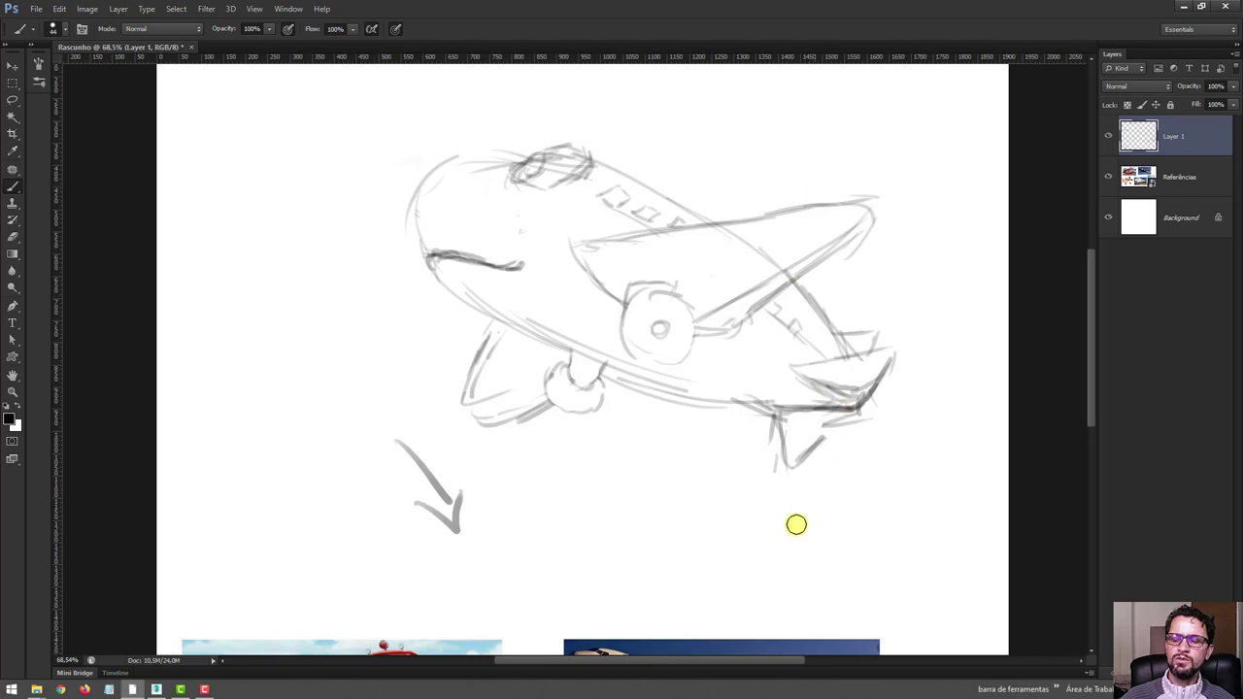
key("z")
left_click_drag(744, 347, 632, 285)
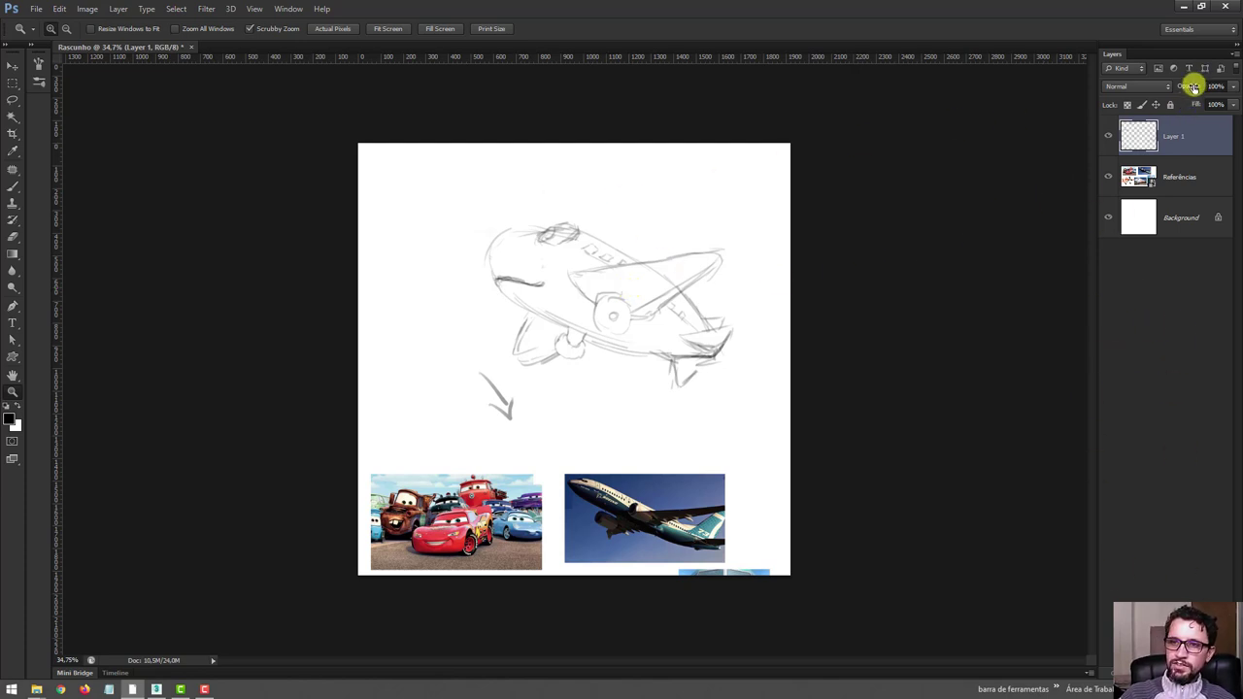
Step: Scrub Layer 1's opacity down to 44% and zoom in around the airplane sketch
left_click_drag(1194, 87, 1188, 90)
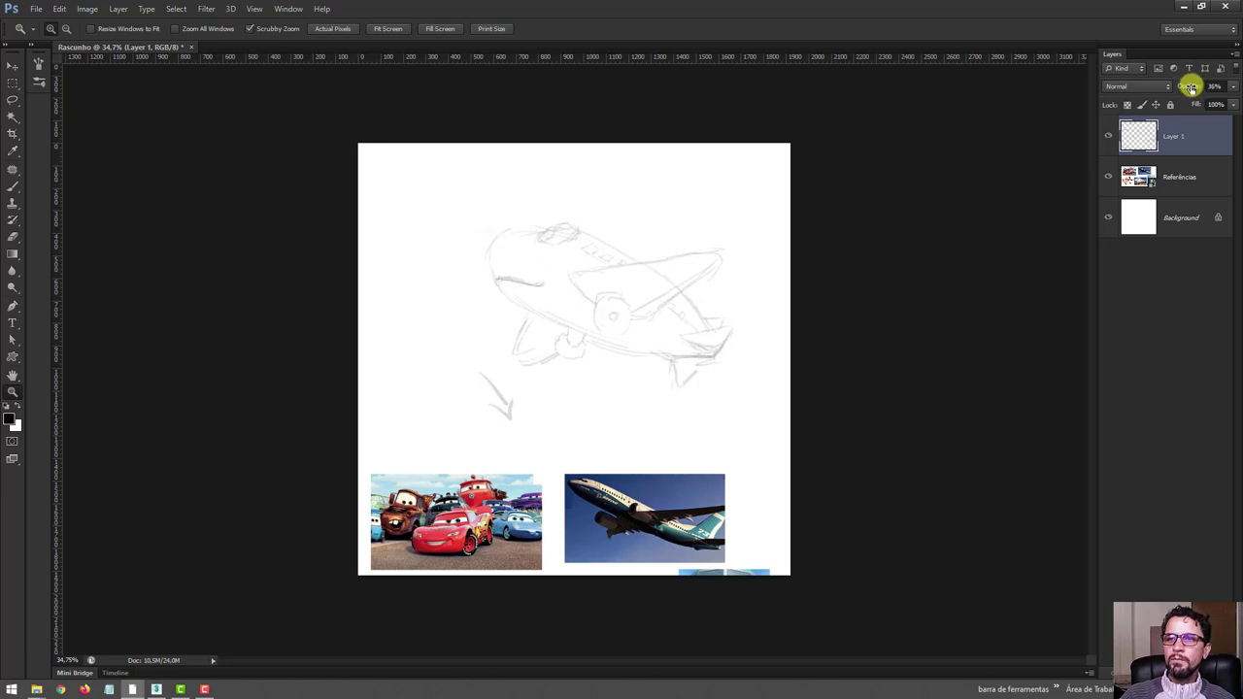
left_click_drag(1189, 88, 1179, 90)
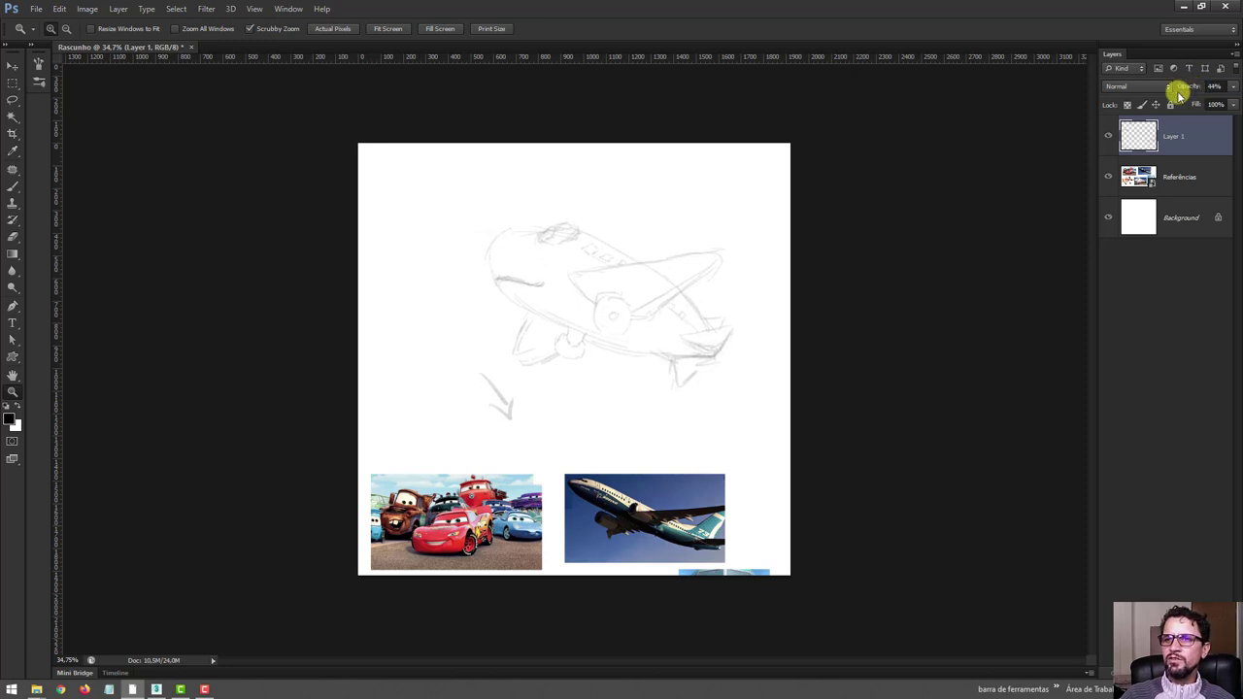
left_click_drag(578, 284, 605, 300)
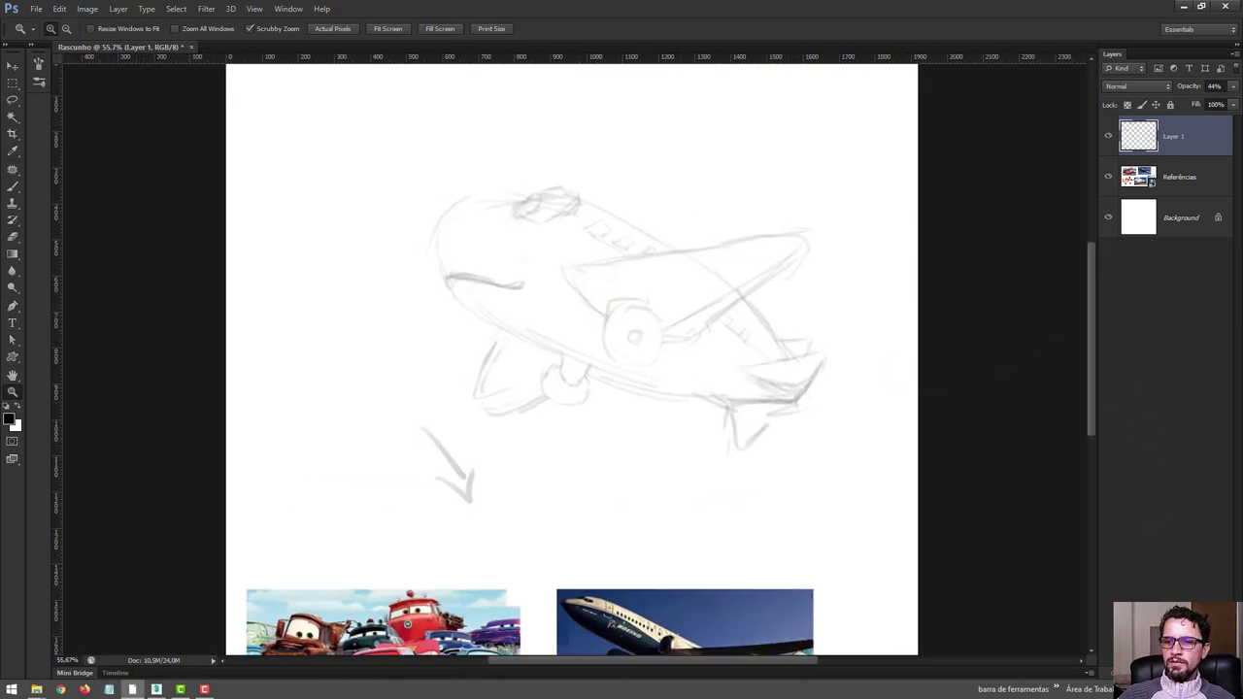
Step: Add Layer 2, try and undo two test brush strokes, check brush size, and zoom to the eye
key("ctrl+shift+alt+n")
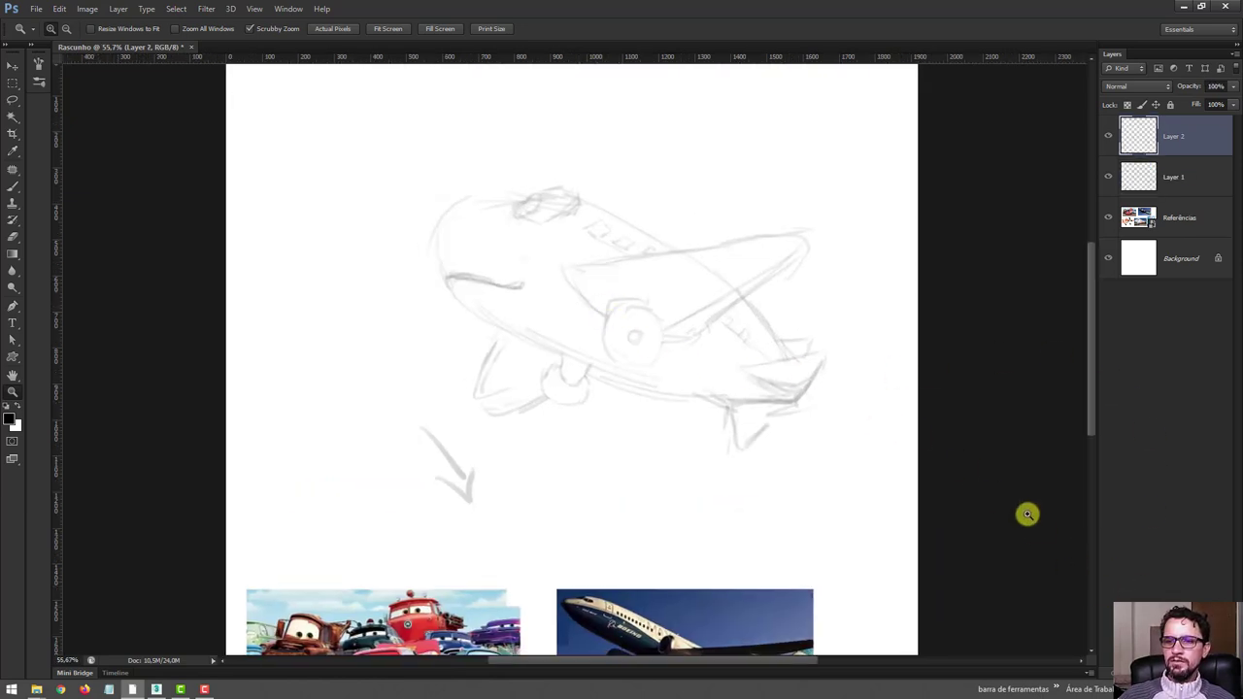
key("b")
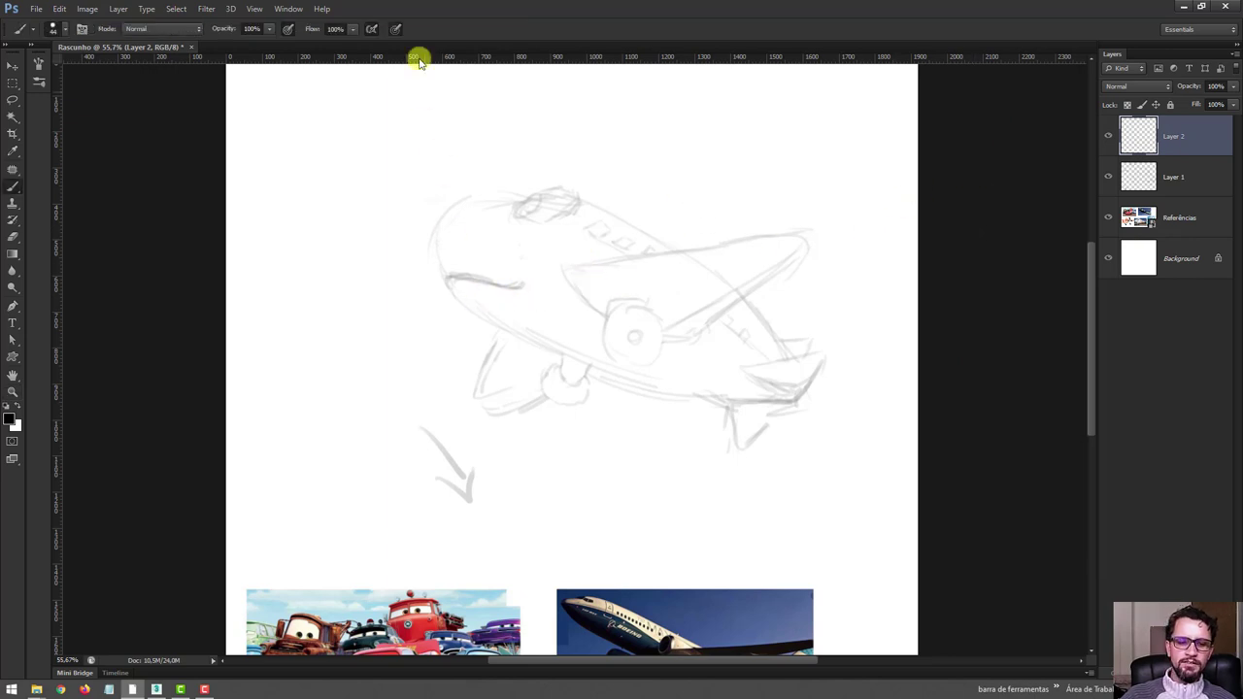
left_click_drag(442, 309, 782, 238)
key("ctrl+z")
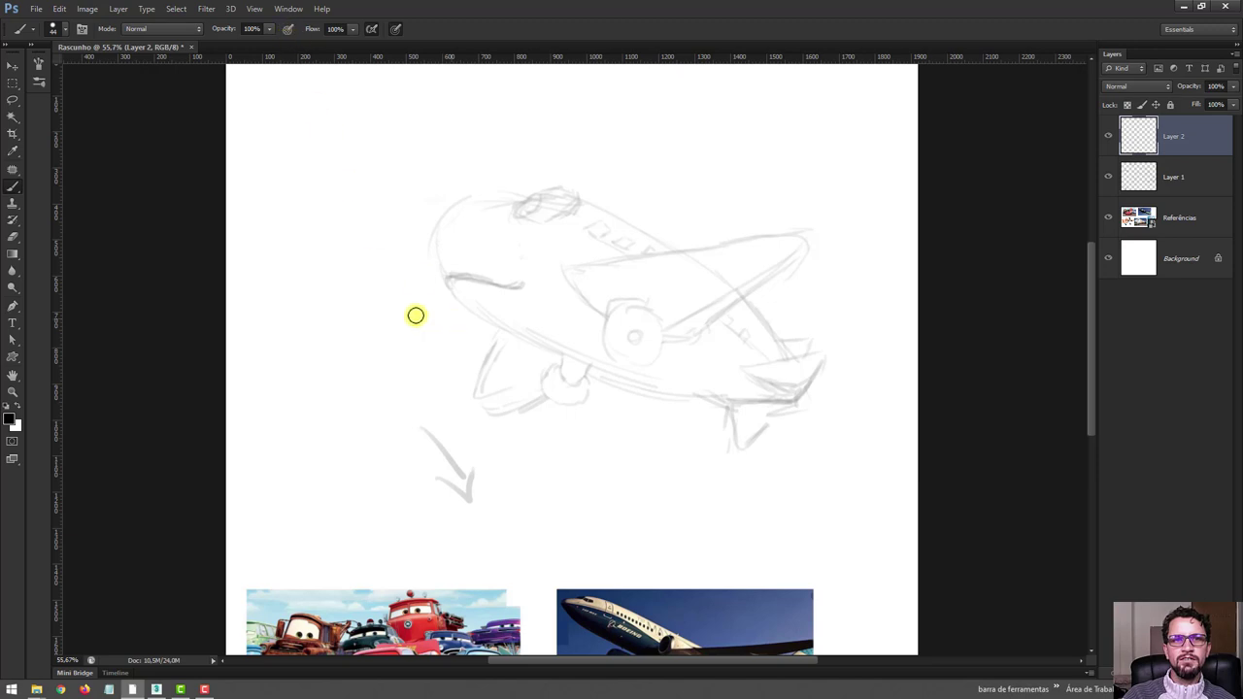
left_click_drag(361, 278, 652, 200)
key("ctrl+z")
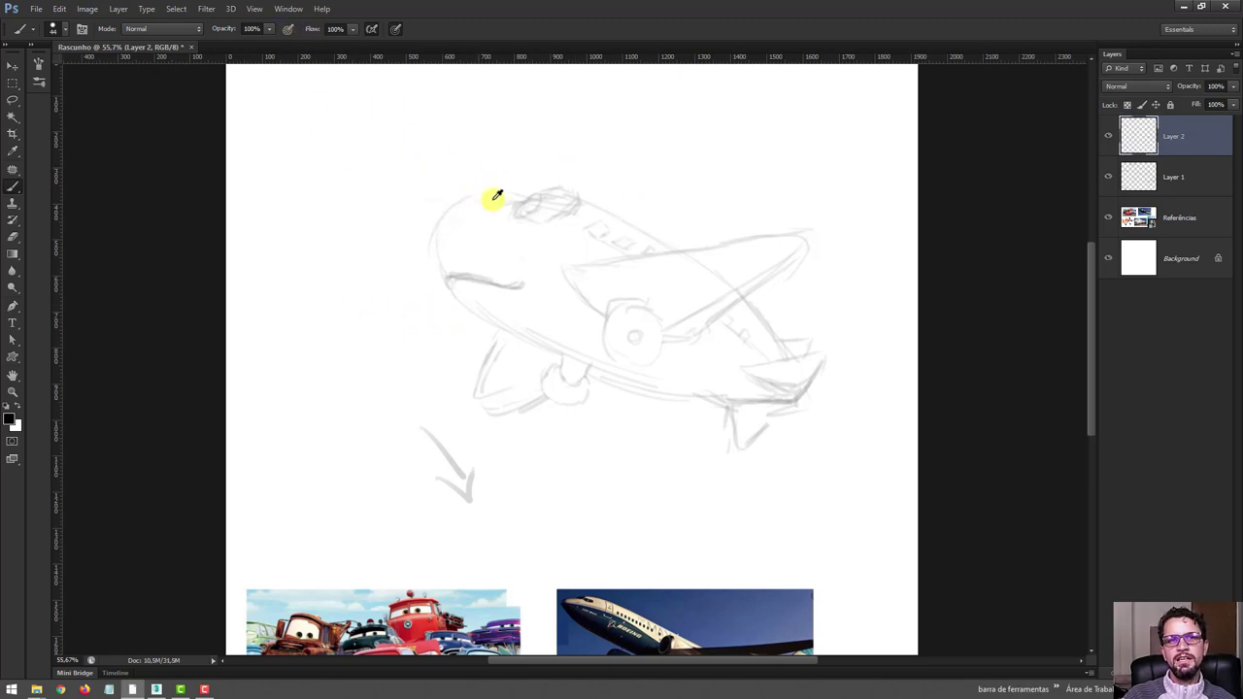
right_click(495, 195, "alt")
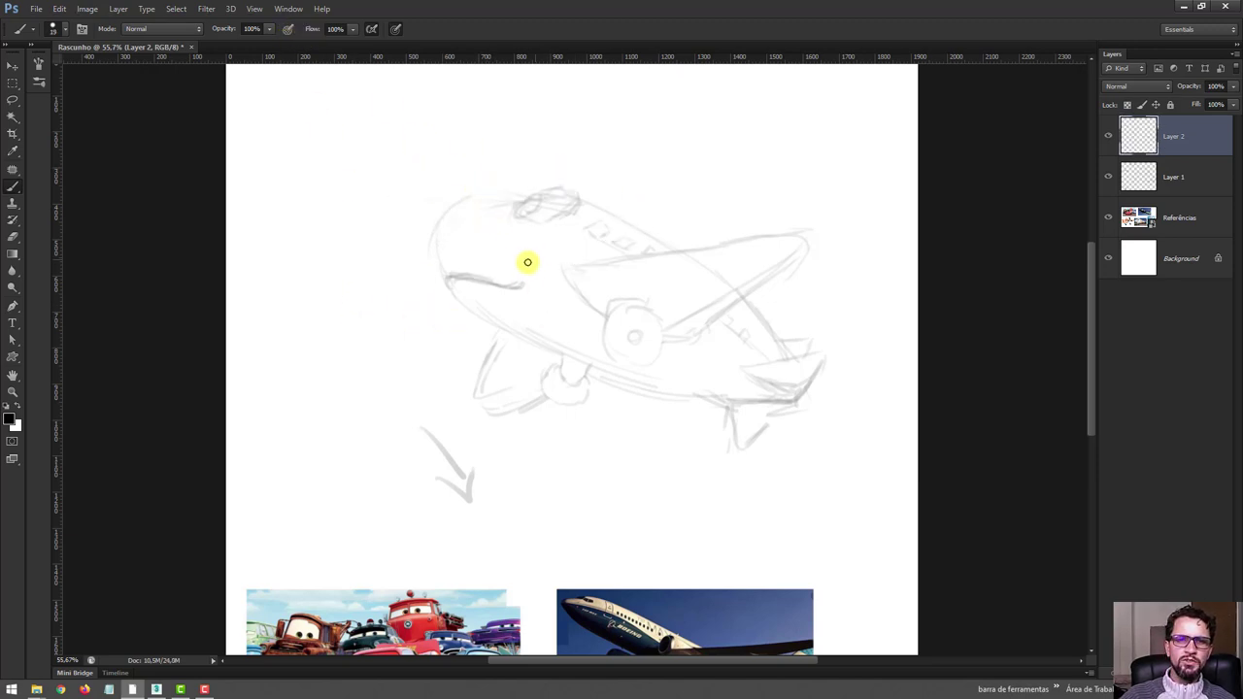
key("z")
mouse_move(511, 258)
left_mouse_down()
mouse_move(560, 292)
mouse_move(521, 263)
mouse_move(511, 336)
left_mouse_up()
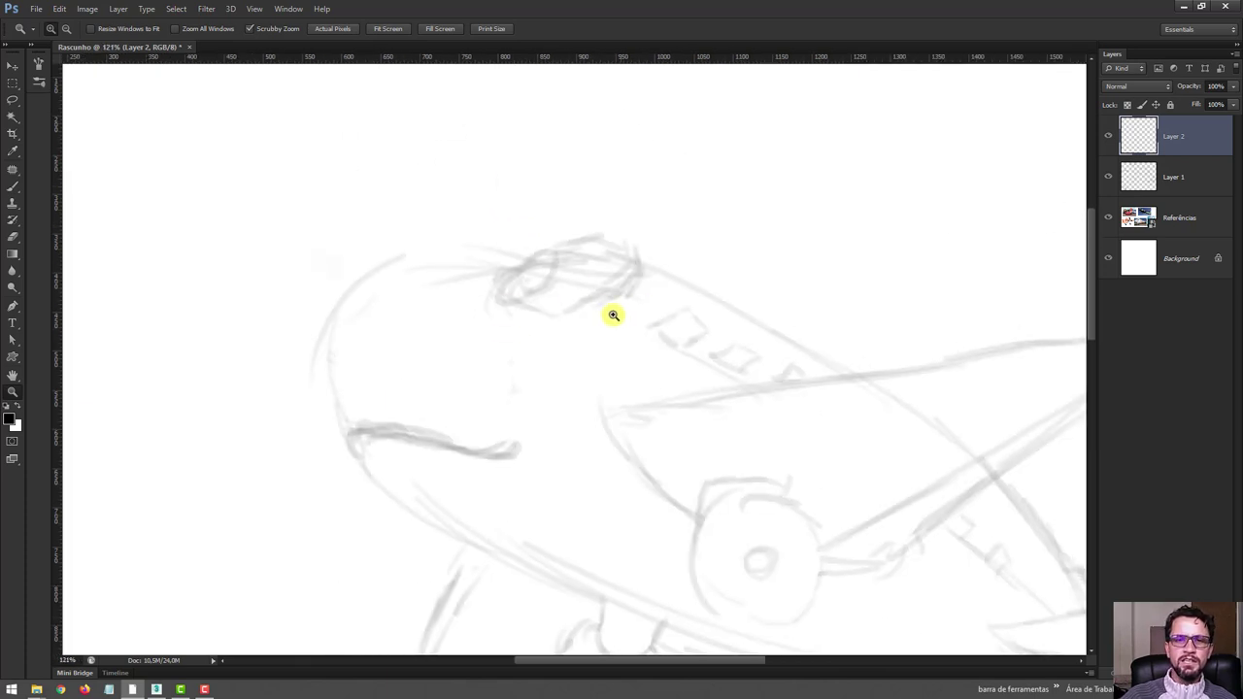
Step: Ink the filled black pupil on Layer 2, undoing and retrying stray strokes
key("b")
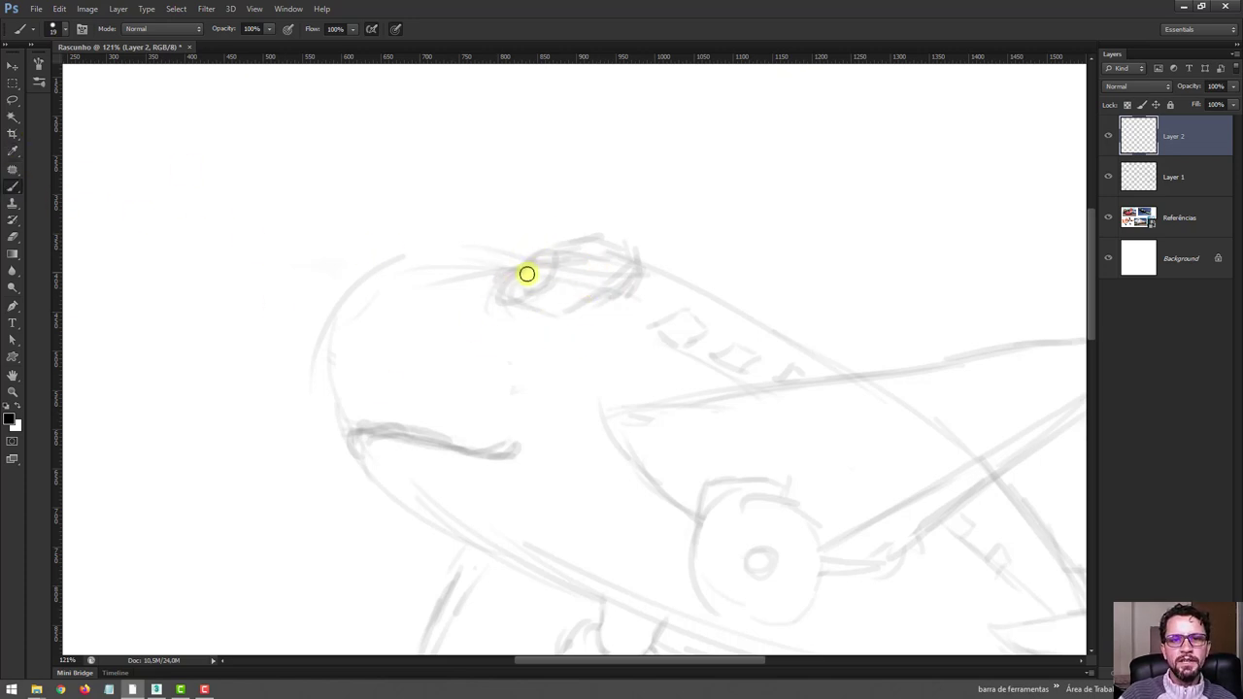
mouse_move(551, 258)
left_mouse_down()
mouse_move(522, 253)
mouse_move(529, 275)
left_mouse_up()
key("ctrl+z")
key("ctrl+z")
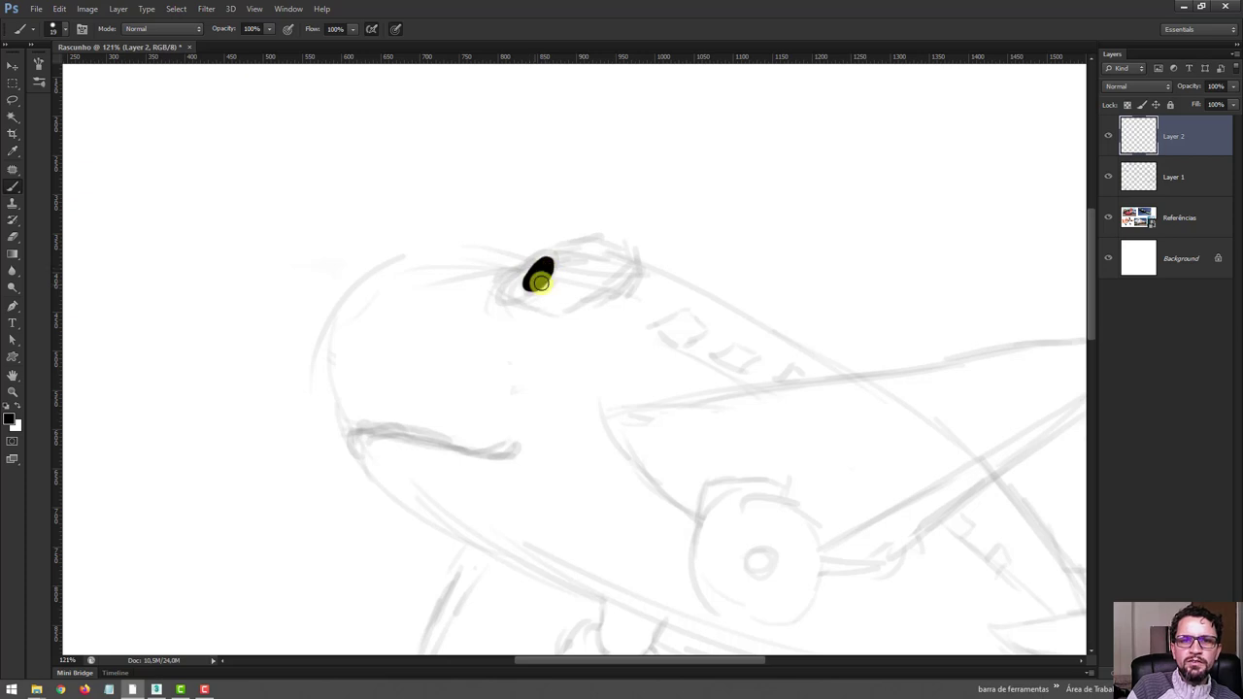
left_click_drag(540, 282, 536, 284)
key("ctrl+z")
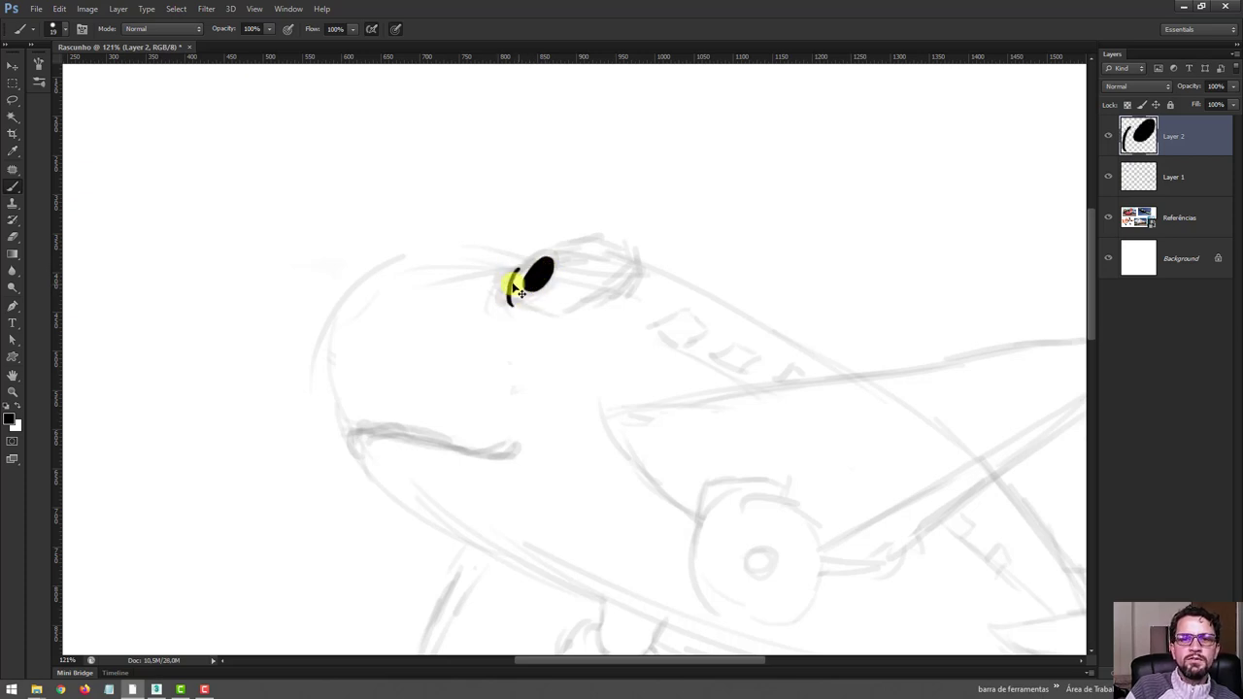
left_click_drag(513, 282, 573, 313)
key("ctrl+z")
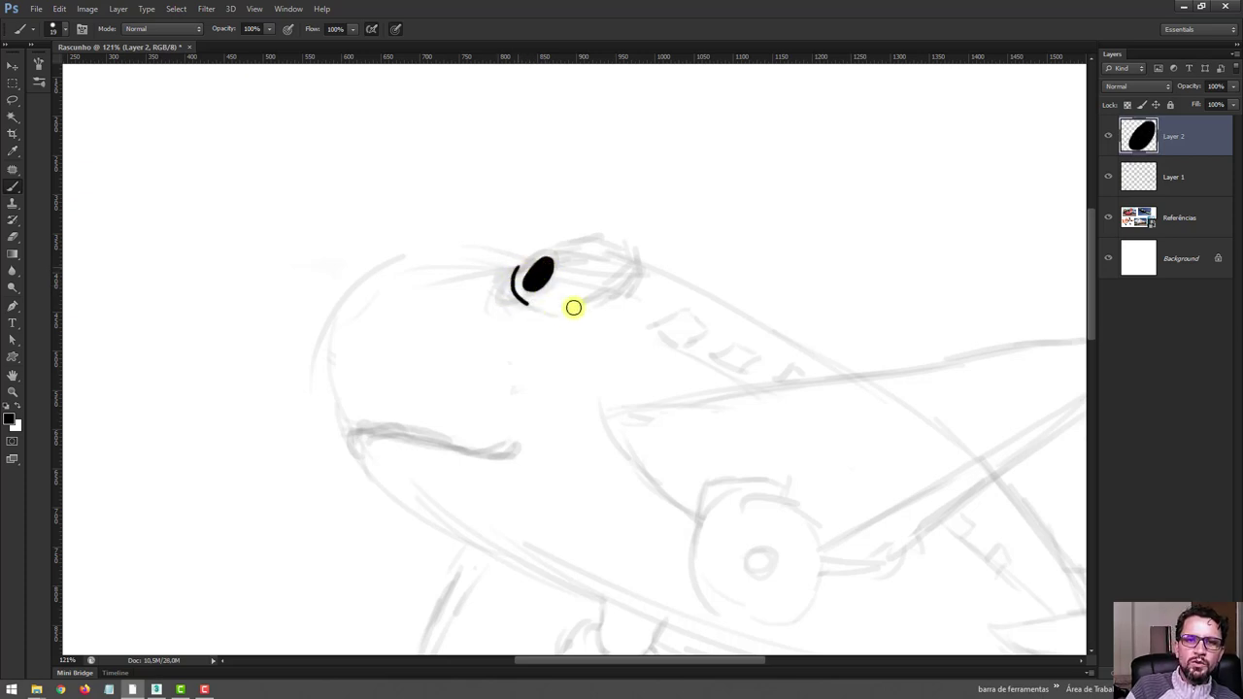
left_click_drag(510, 280, 583, 309)
key("ctrl+z")
left_click_drag(534, 258, 504, 282)
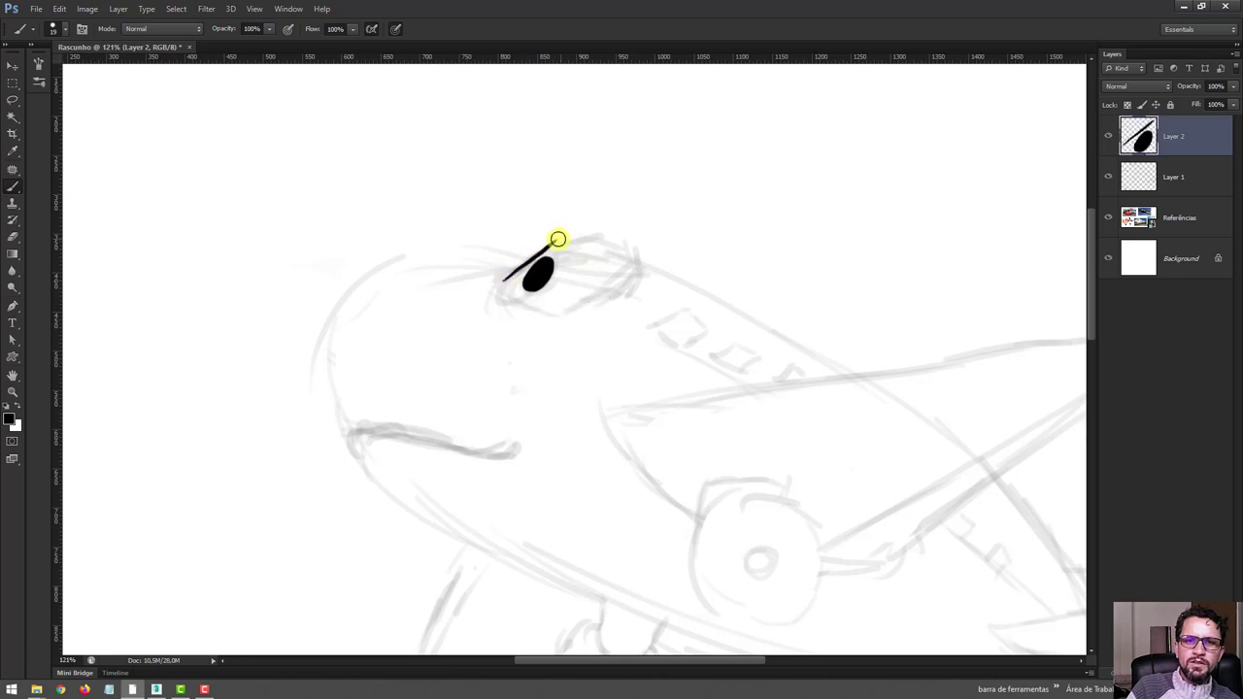
Step: Draw the closed eye outline around the pupil, redoing the top edge until it sits right
left_click_drag(557, 241, 627, 261)
key("ctrl+z")
mouse_move(552, 241)
left_mouse_down()
mouse_move(614, 262)
mouse_move(571, 307)
left_mouse_up()
key("ctrl+z")
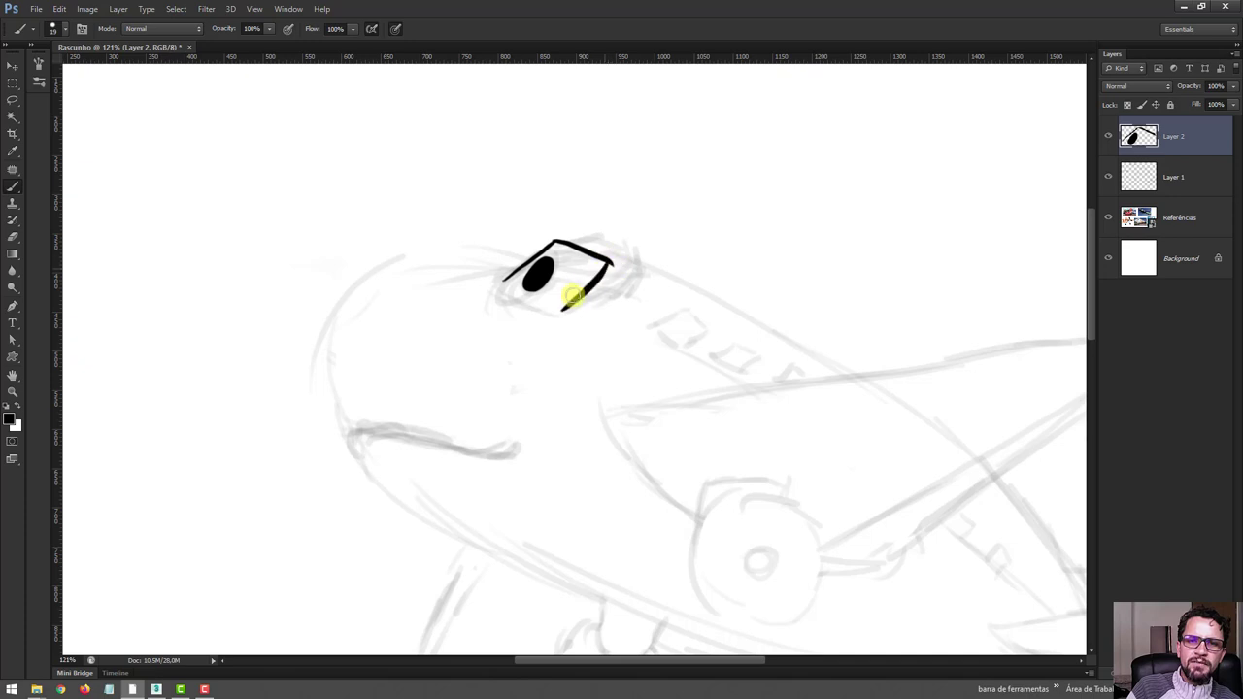
left_click_drag(505, 280, 505, 292)
left_click_drag(571, 312, 508, 292)
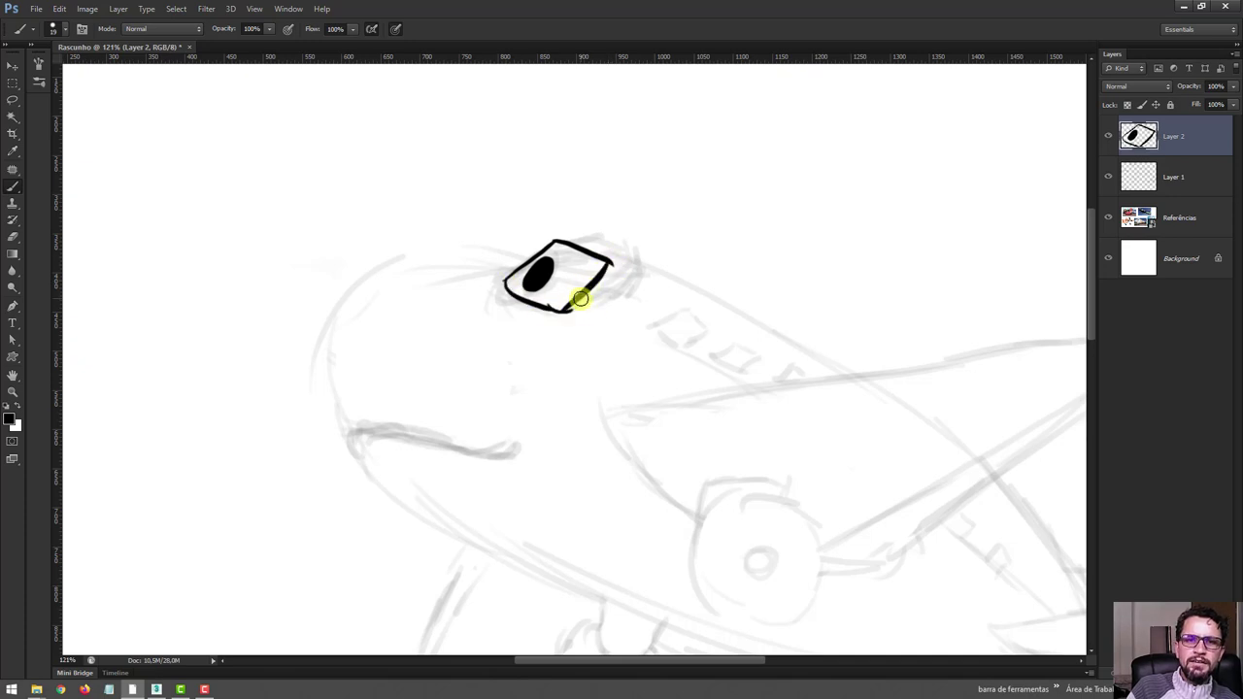
key("z")
left_click_drag(595, 408, 541, 333)
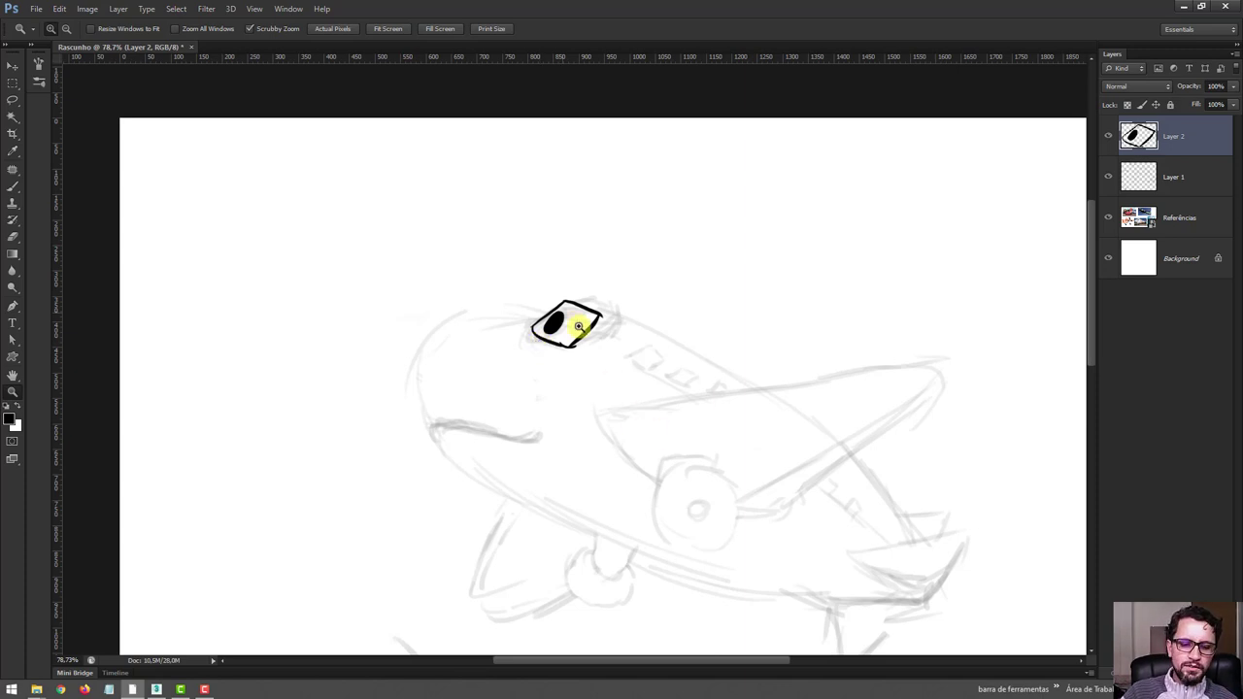
left_click_drag(547, 294, 700, 292)
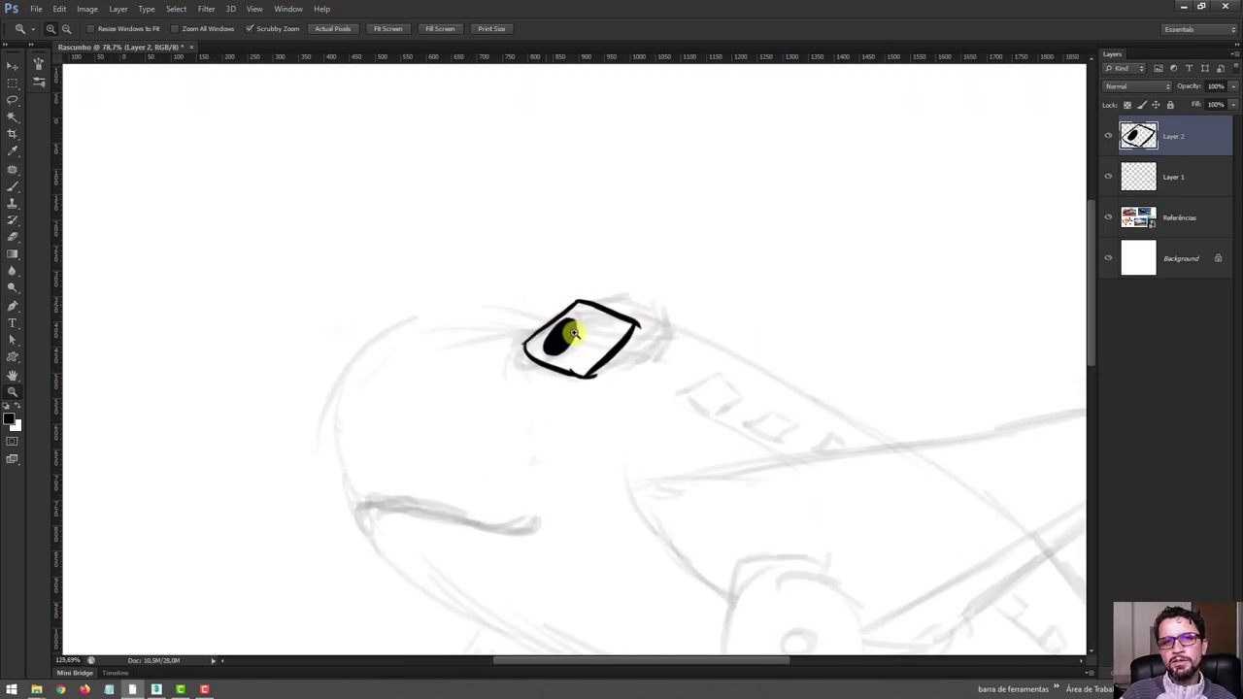
Step: Thicken the eye's top edge and ink the arched upper eyelid down to the left corner
key("b")
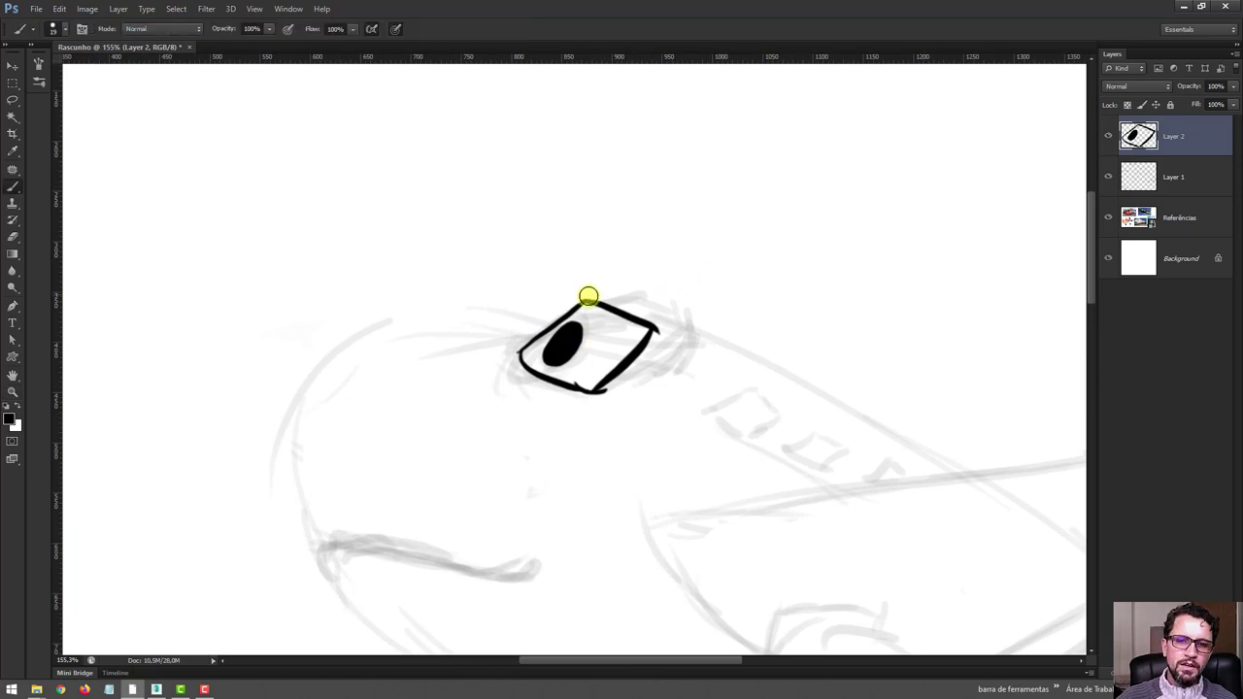
left_click_drag(589, 295, 605, 307)
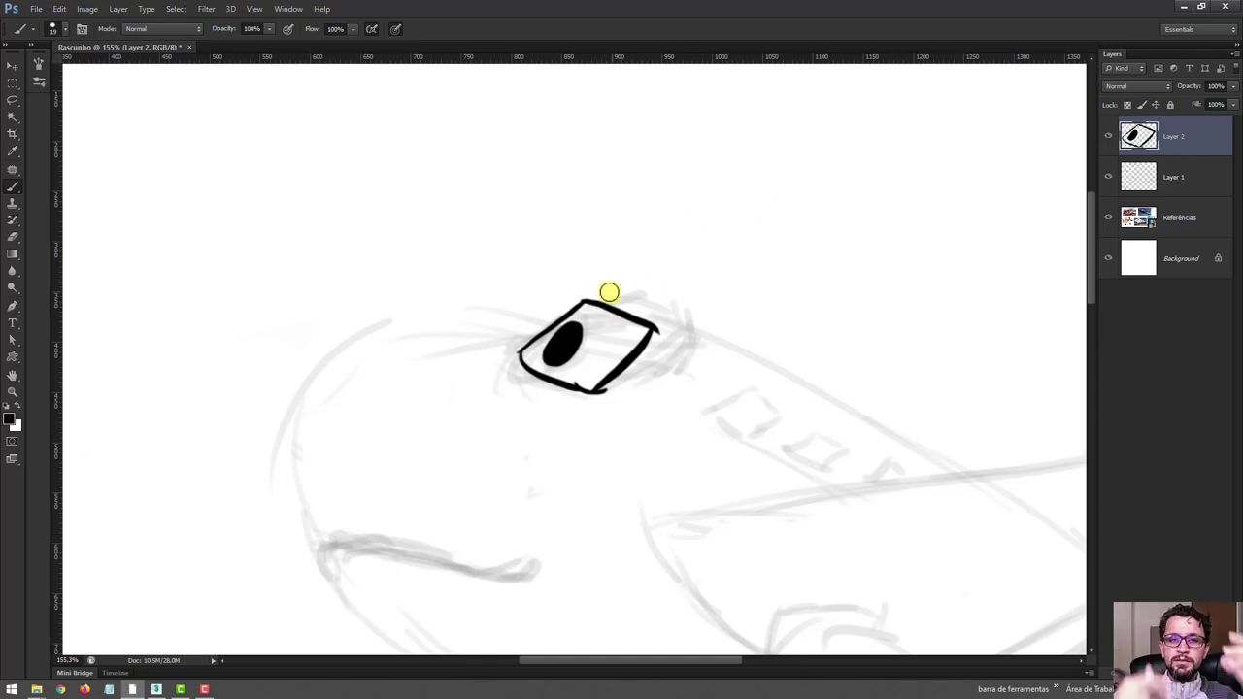
left_click(577, 298)
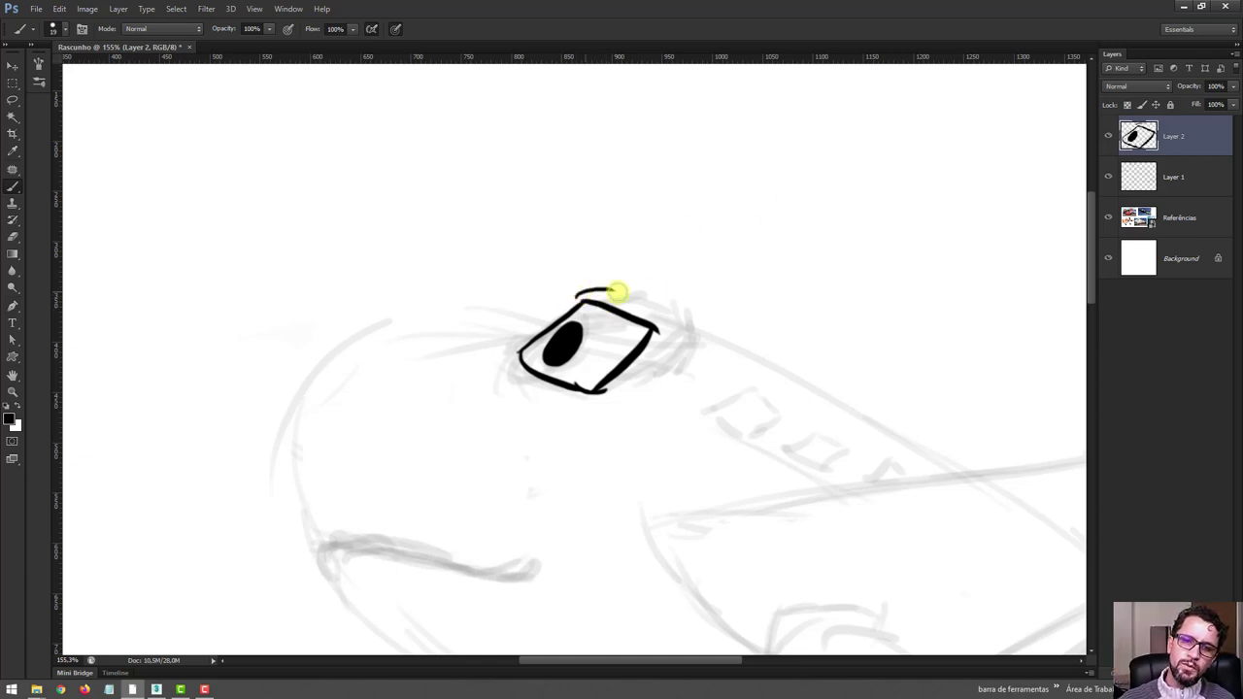
mouse_move(593, 287)
left_mouse_down()
mouse_move(656, 303)
mouse_move(691, 340)
left_mouse_up()
left_click_drag(591, 288, 552, 323)
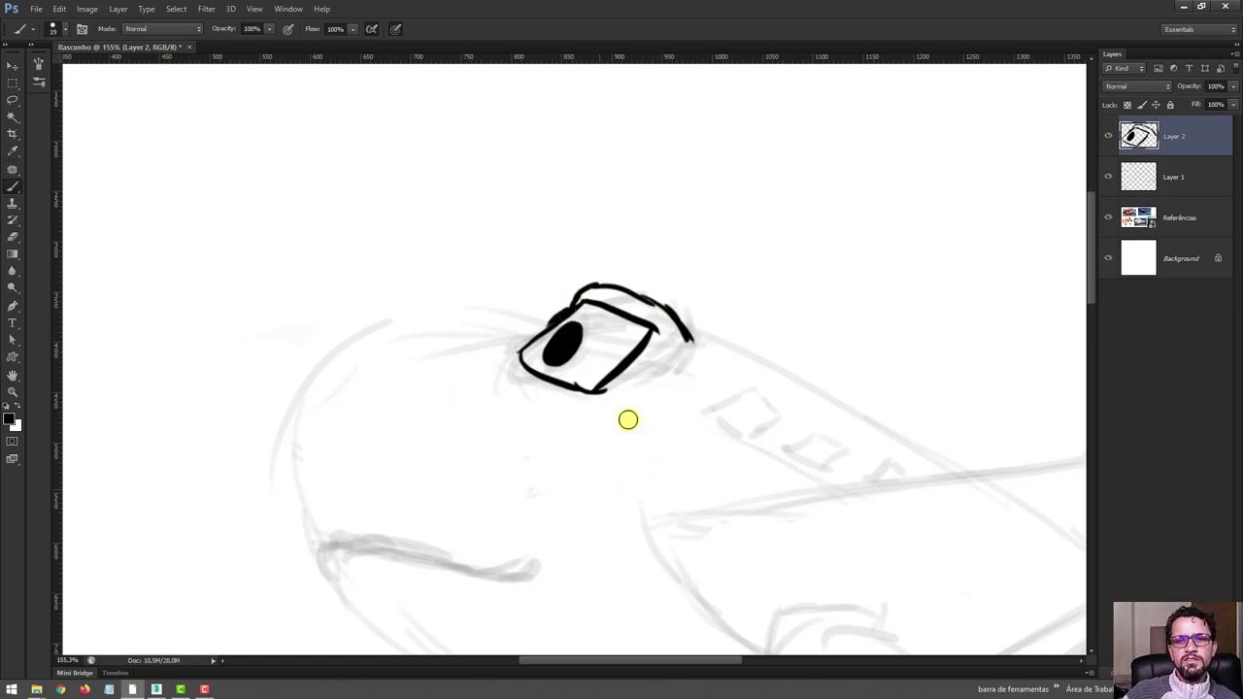
key("z")
left_click_drag(697, 434, 641, 354)
mouse_move(707, 411)
left_mouse_down()
mouse_move(722, 444)
mouse_move(703, 398)
left_mouse_up()
key("b")
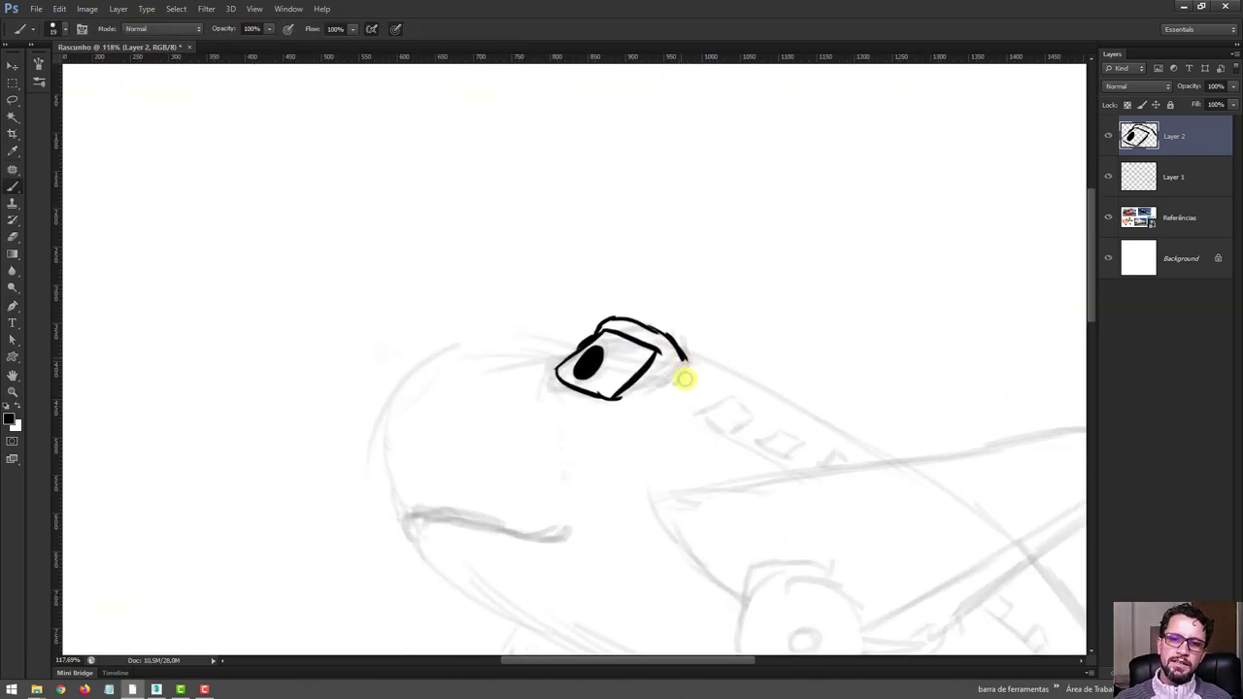
Step: Extend the fuselage top line from the eye's corner and fill the pupil solid black
left_click_drag(685, 354, 846, 436)
left_click_drag(755, 389, 886, 463)
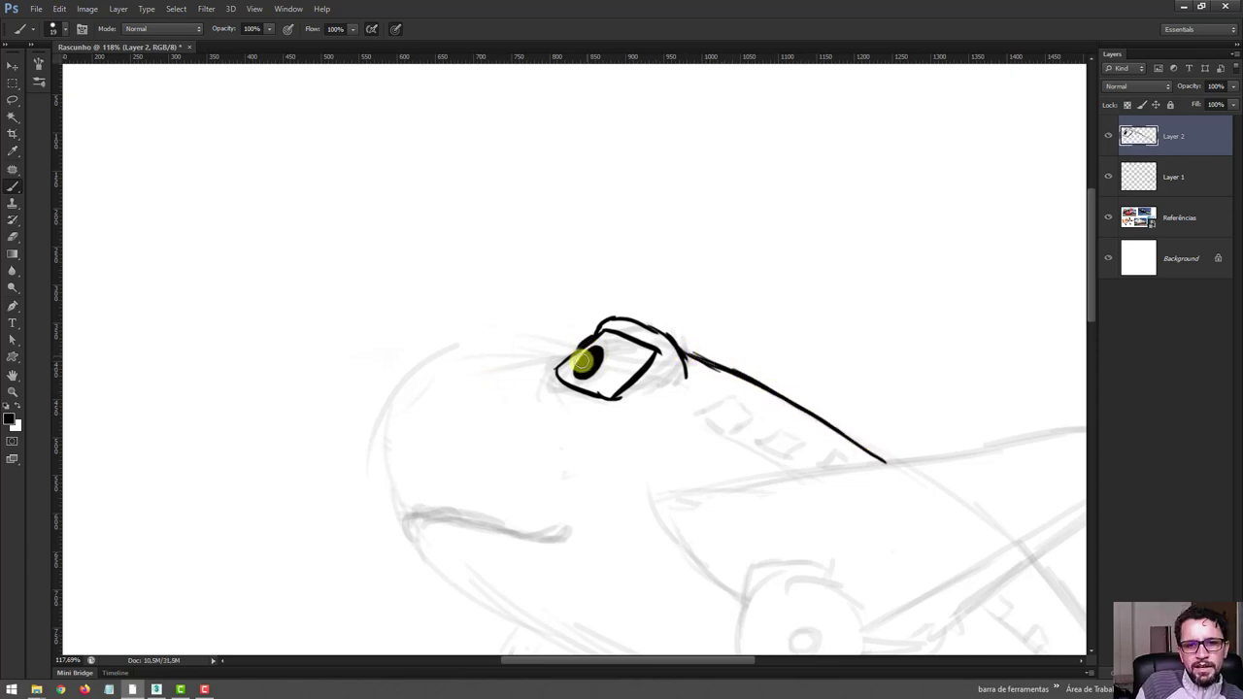
left_click_drag(581, 372, 590, 361)
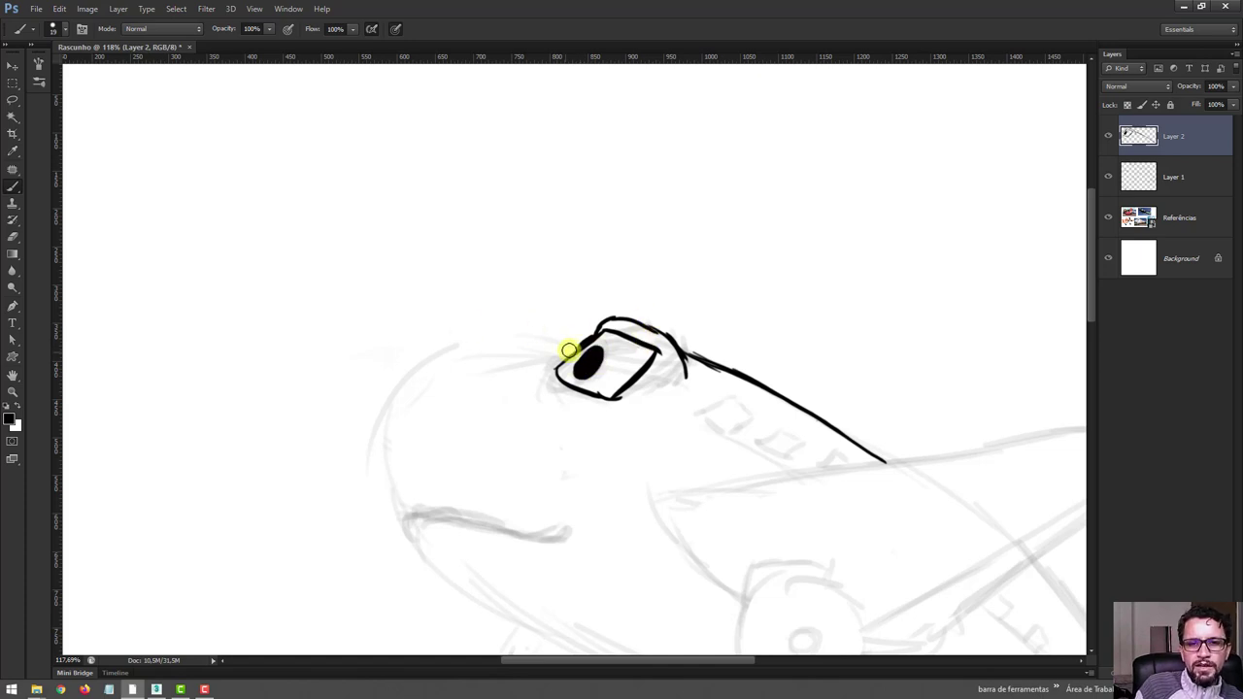
left_click_drag(581, 342, 540, 352)
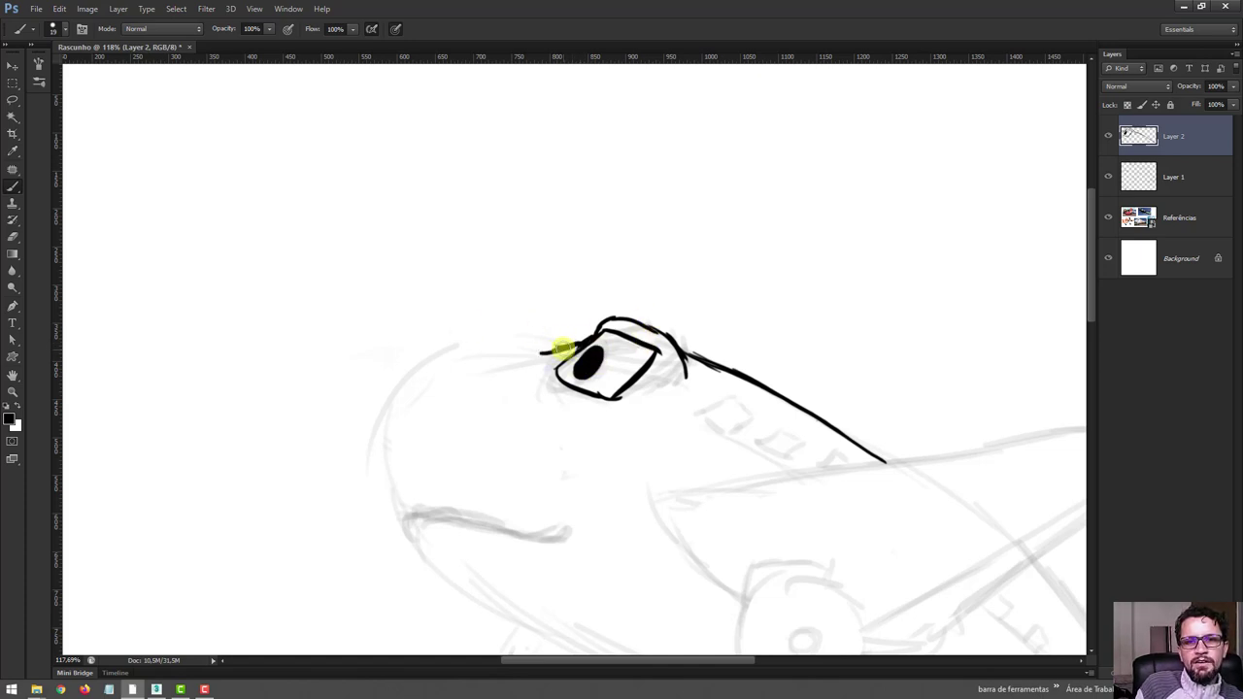
key("ctrl+z")
key("e")
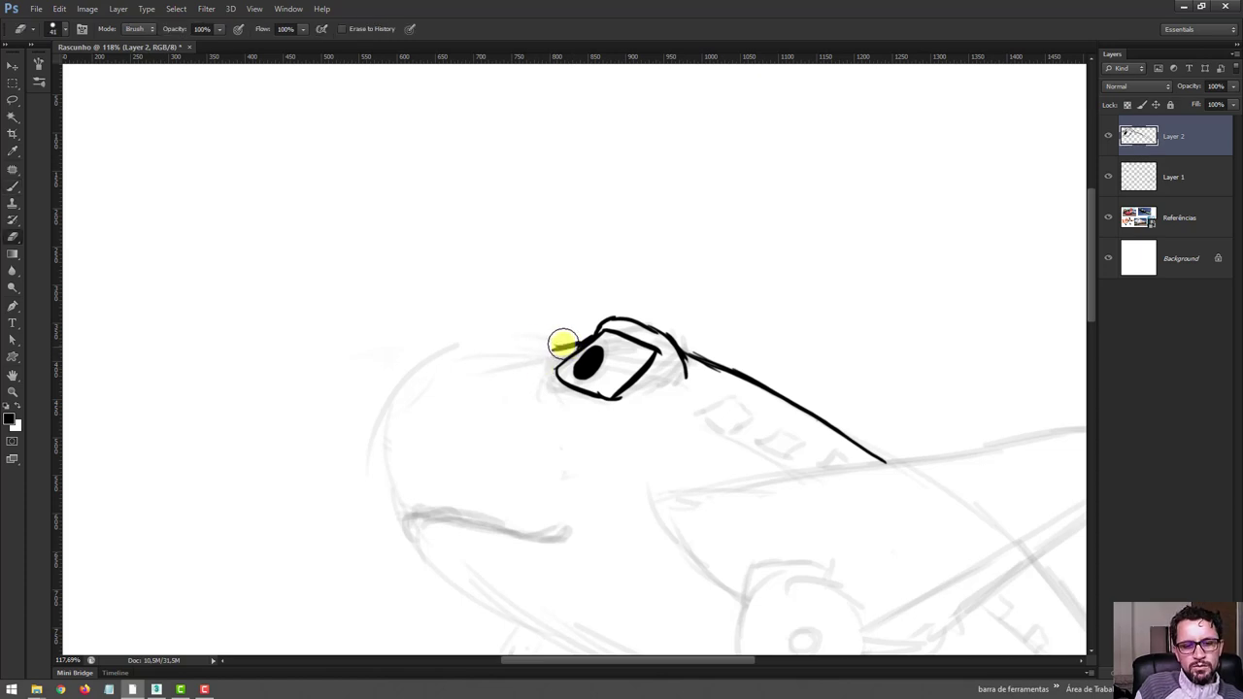
key("b")
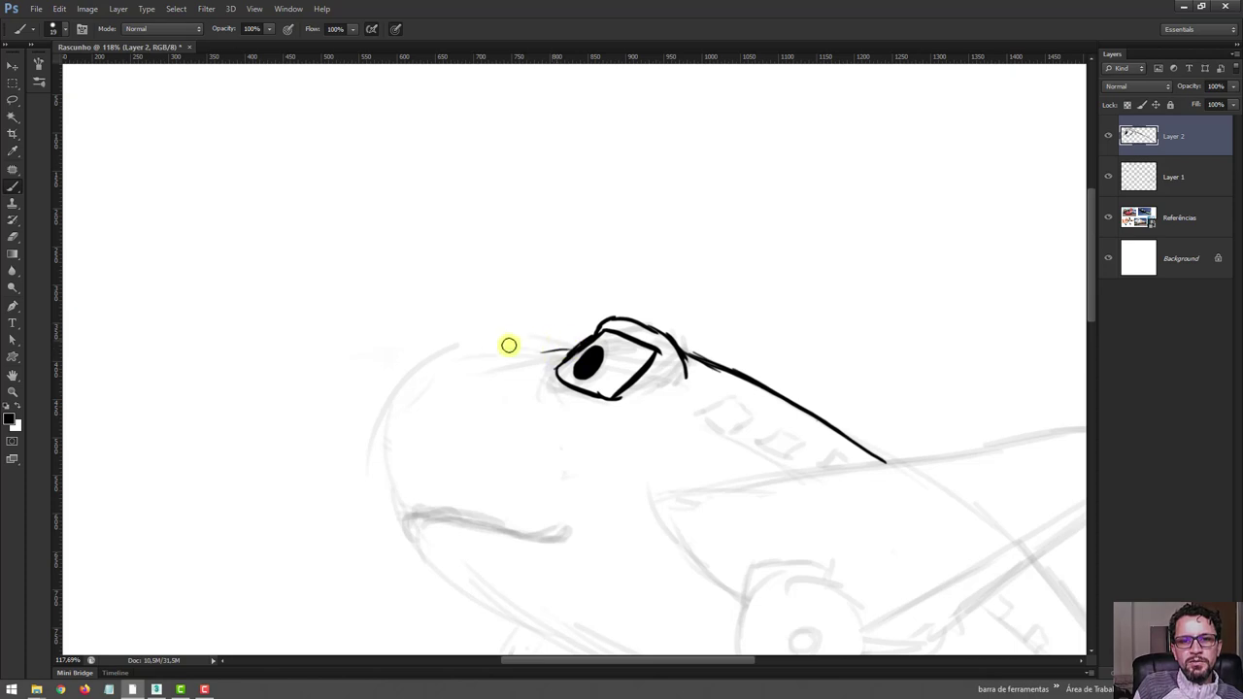
Step: Ink the head-top line, the rounded nose curve, and the smile line with its end hook
left_click_drag(501, 352, 569, 346)
mouse_move(427, 371)
left_mouse_down()
mouse_move(529, 347)
mouse_move(433, 375)
mouse_move(397, 405)
mouse_move(383, 452)
left_mouse_up()
mouse_move(406, 394)
left_mouse_down()
mouse_move(391, 466)
mouse_move(406, 502)
left_mouse_up()
left_click_drag(389, 449, 417, 520)
left_click_drag(393, 471, 416, 518)
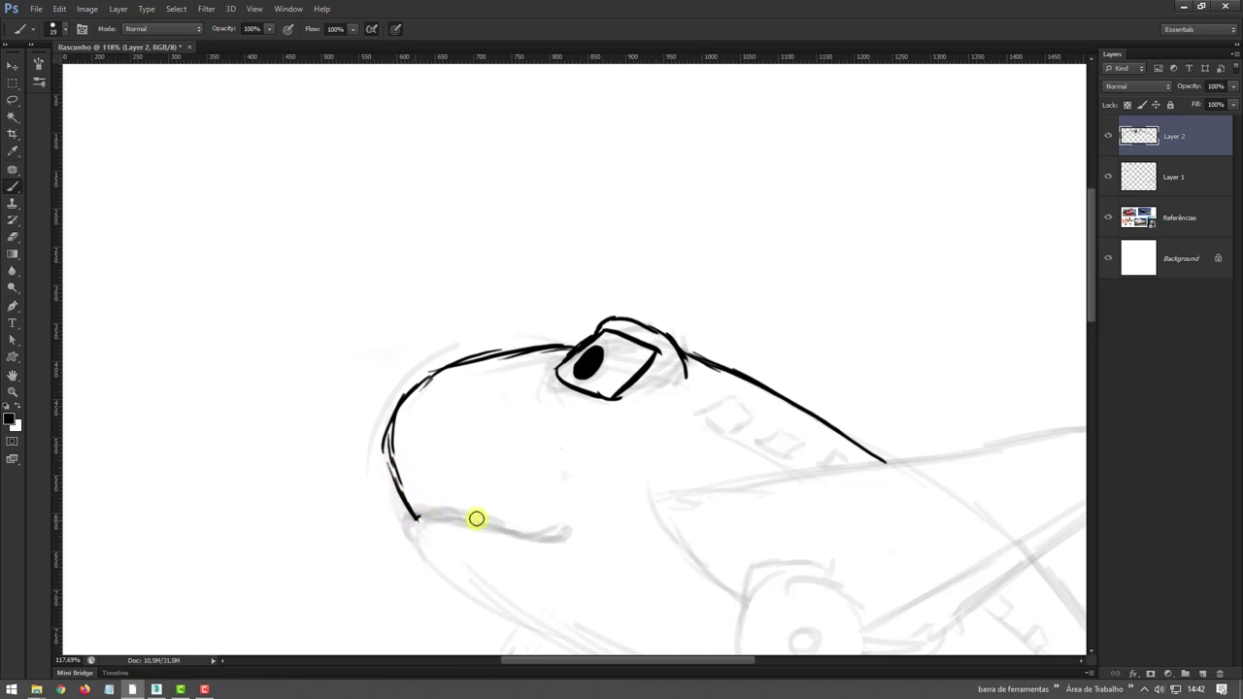
mouse_move(418, 515)
left_mouse_down()
mouse_move(528, 536)
mouse_move(590, 503)
left_mouse_up()
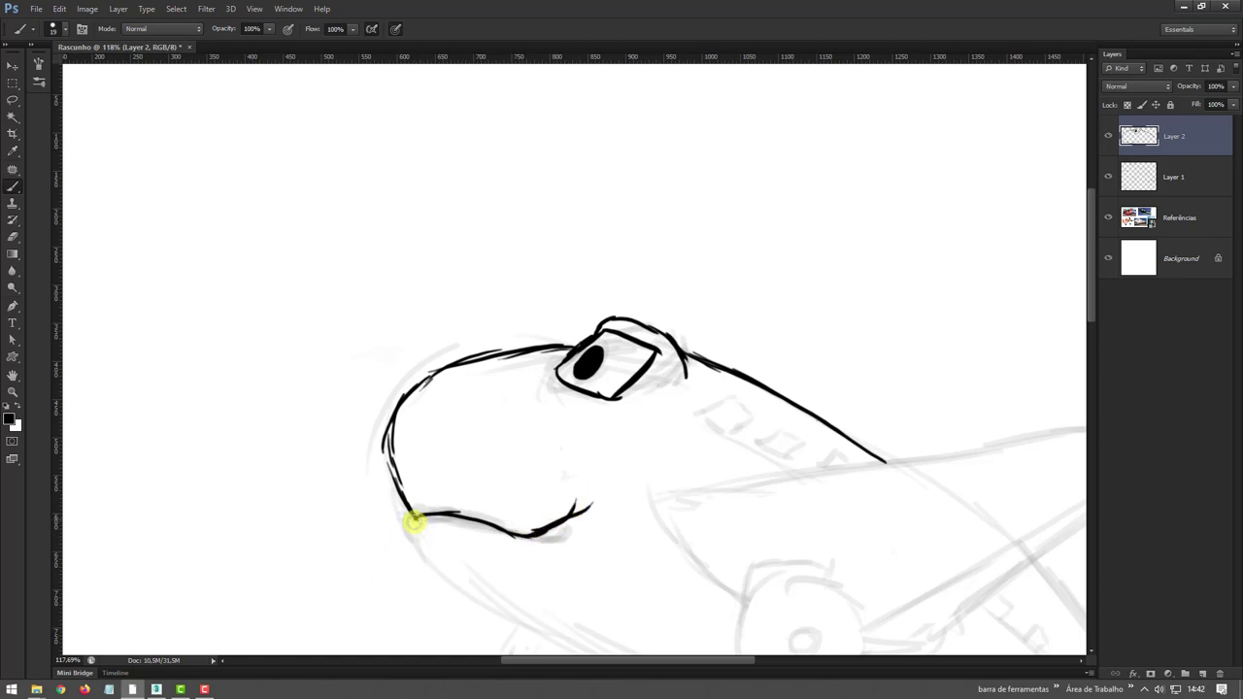
left_click_drag(415, 518, 453, 573)
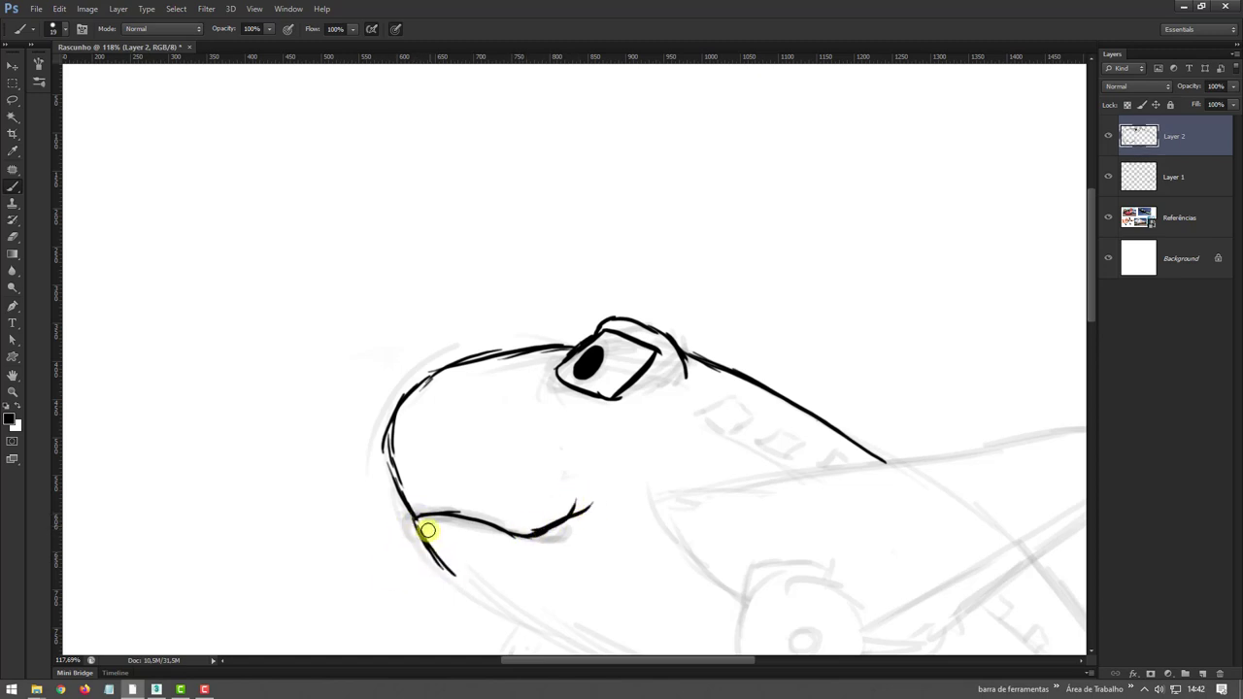
Step: Extend the chin line down to the right and ink the wing's front edge
key("z")
key("b")
mouse_move(453, 574)
left_mouse_down()
mouse_move(515, 610)
mouse_move(659, 649)
left_mouse_up()
left_click_drag(563, 418, 535, 402)
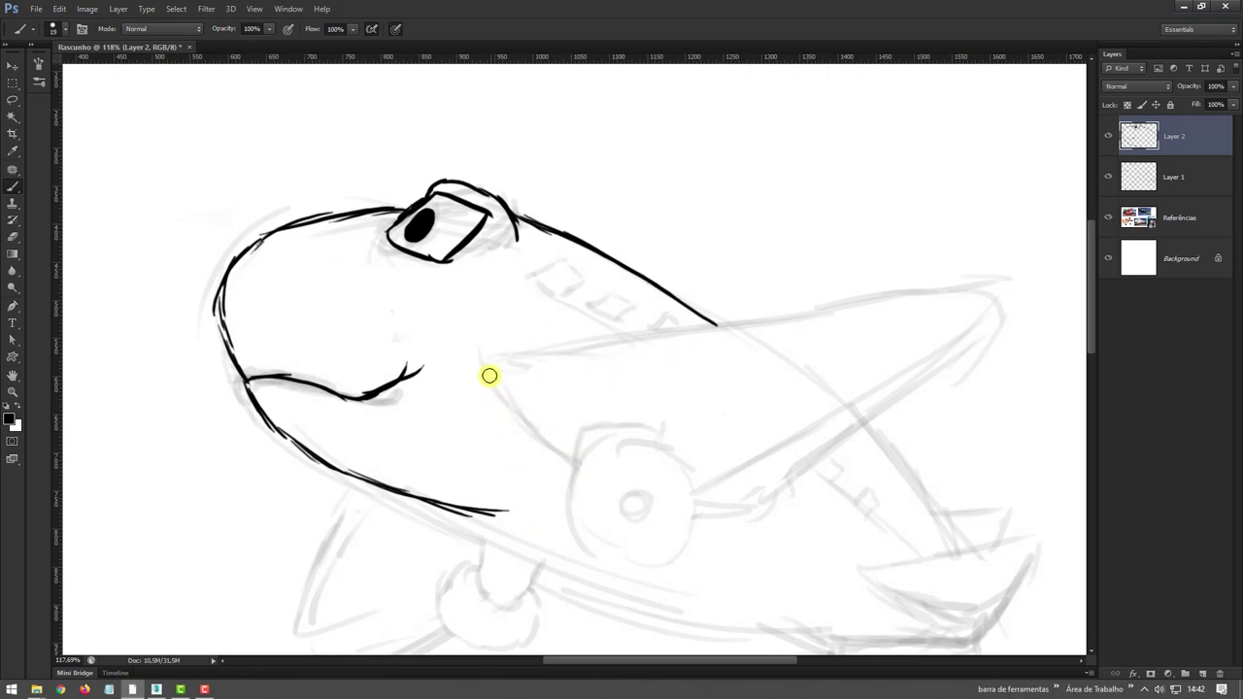
mouse_move(489, 372)
left_mouse_down()
mouse_move(591, 462)
mouse_move(499, 368)
mouse_move(907, 282)
mouse_move(991, 297)
mouse_move(997, 320)
mouse_move(964, 353)
left_mouse_up()
Step: Redo the wing edge and extend the outline around the rounded wing tip, removing a stray blob
key("ctrl+z")
key("ctrl+z")
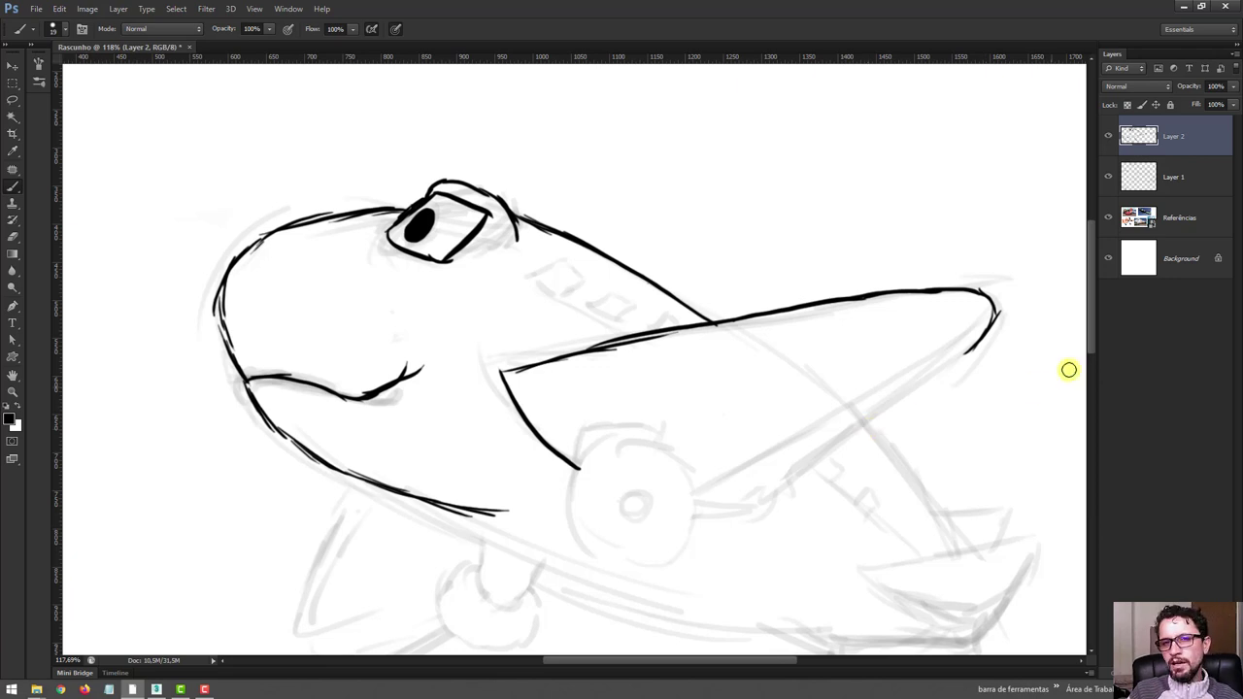
left_click_drag(944, 366, 963, 352)
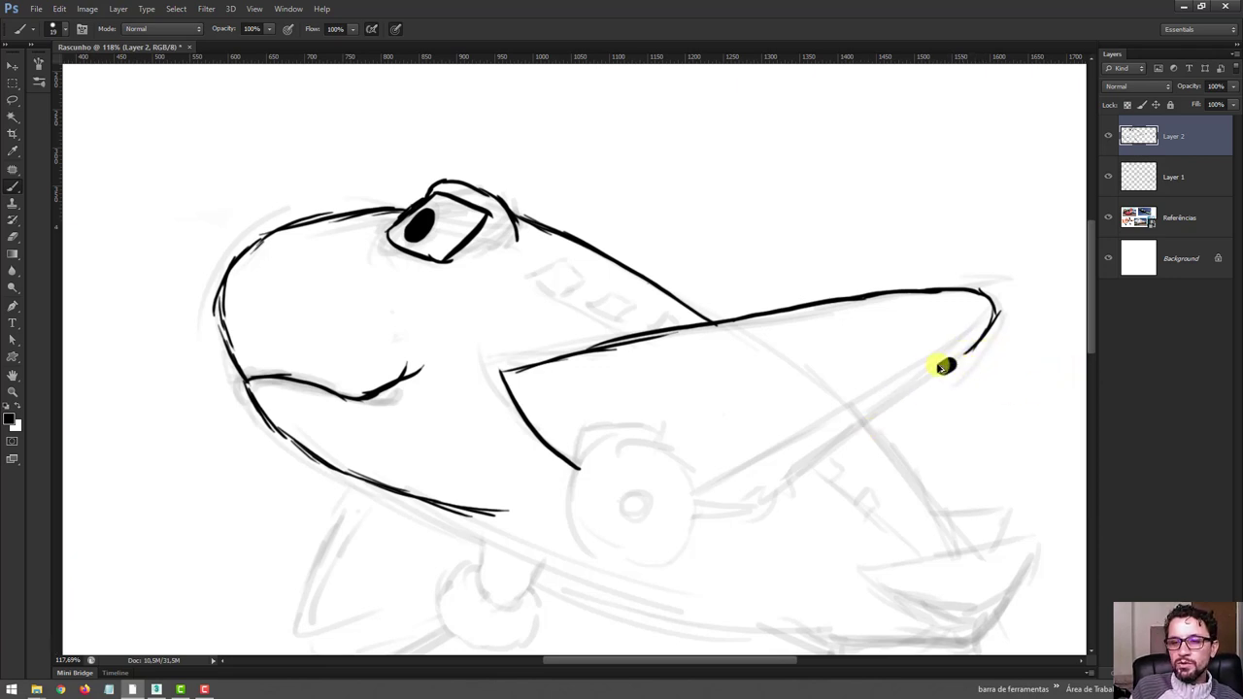
key("ctrl+z")
Step: Ink the wing's lower edge, the wheel outline, its strut and the wheel housing
mouse_move(976, 341)
left_mouse_down()
mouse_move(777, 494)
mouse_move(690, 508)
left_mouse_up()
mouse_move(626, 444)
left_mouse_down()
mouse_move(588, 477)
mouse_move(590, 460)
mouse_move(583, 545)
mouse_move(586, 527)
mouse_move(628, 564)
mouse_move(675, 552)
mouse_move(693, 521)
mouse_move(670, 450)
mouse_move(608, 458)
mouse_move(637, 498)
left_mouse_up()
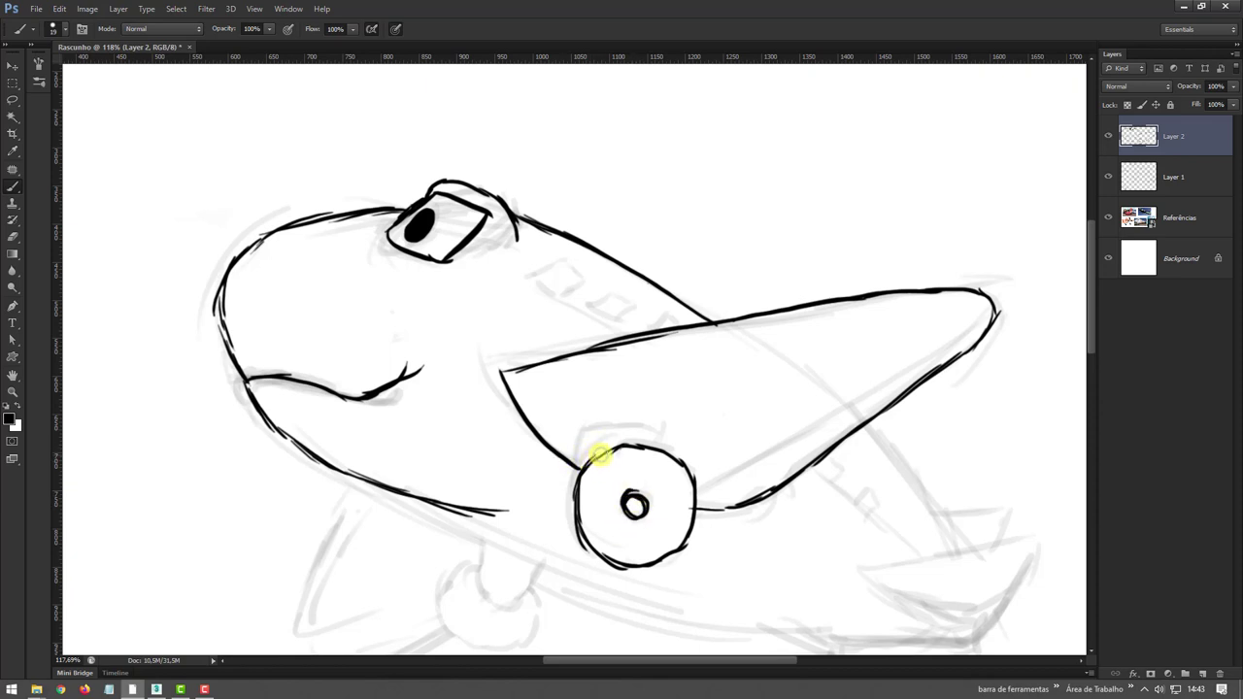
left_click_drag(598, 440, 602, 431)
left_click_drag(600, 429, 686, 450)
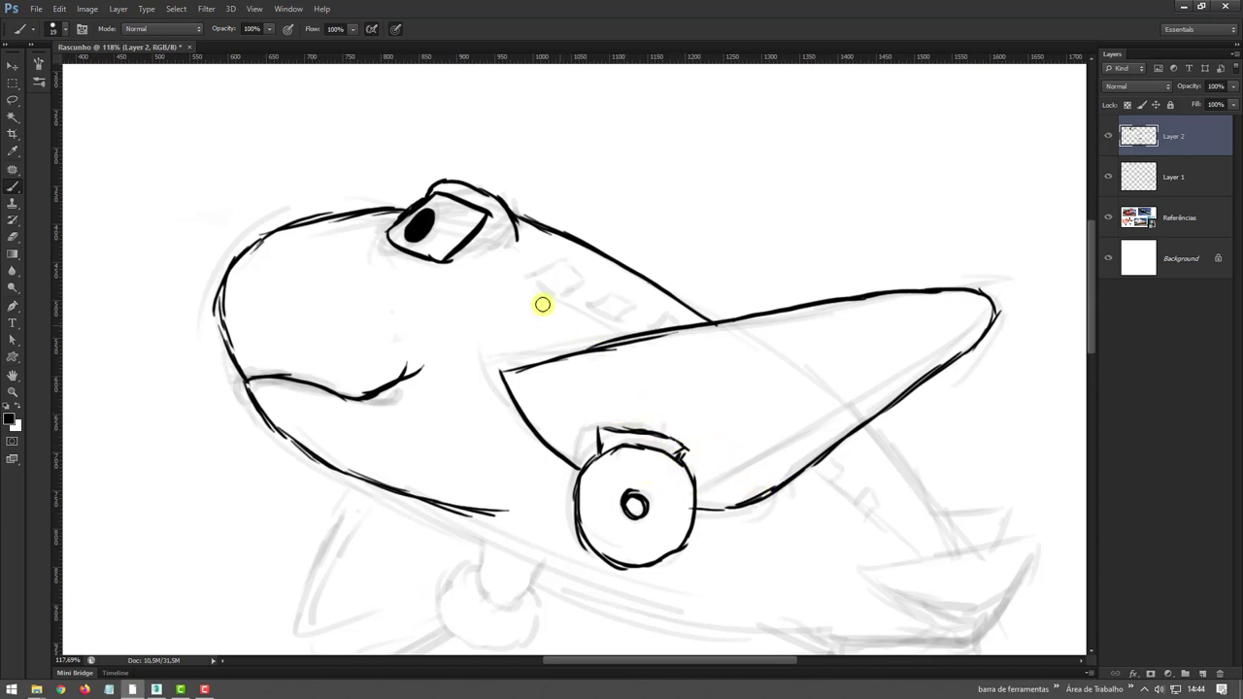
Step: Outline the first two cabin windows above the wing
left_click_drag(530, 273, 567, 259)
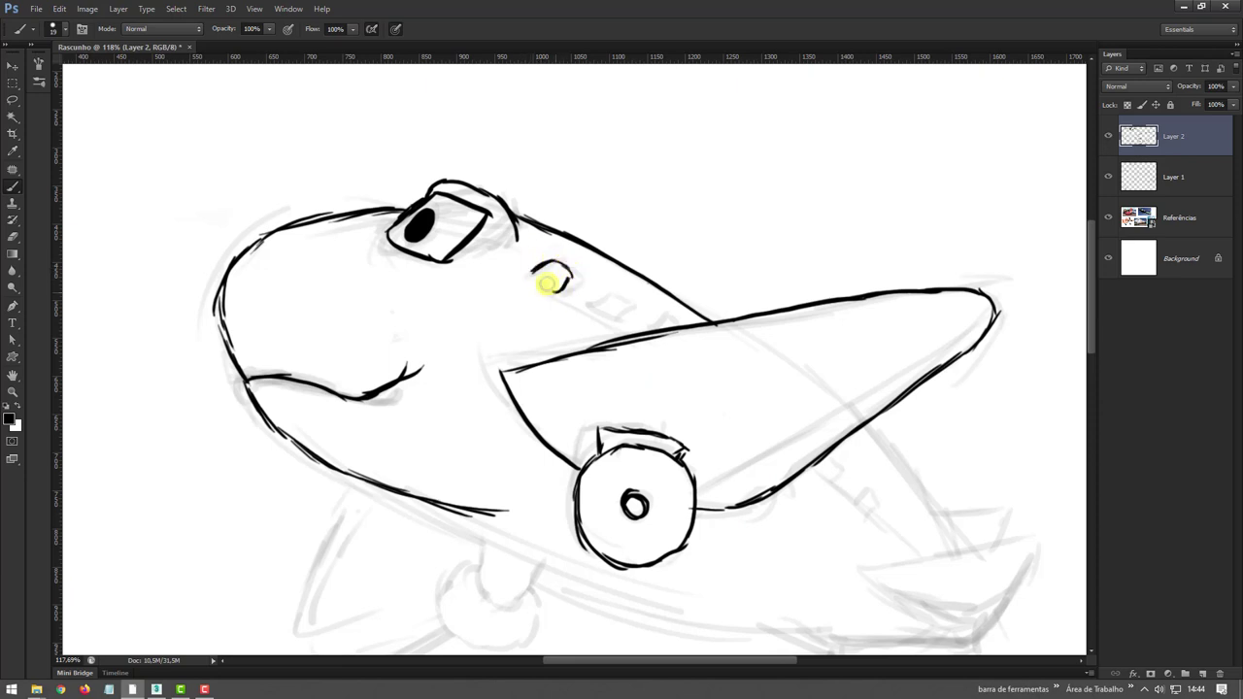
left_click_drag(537, 278, 554, 290)
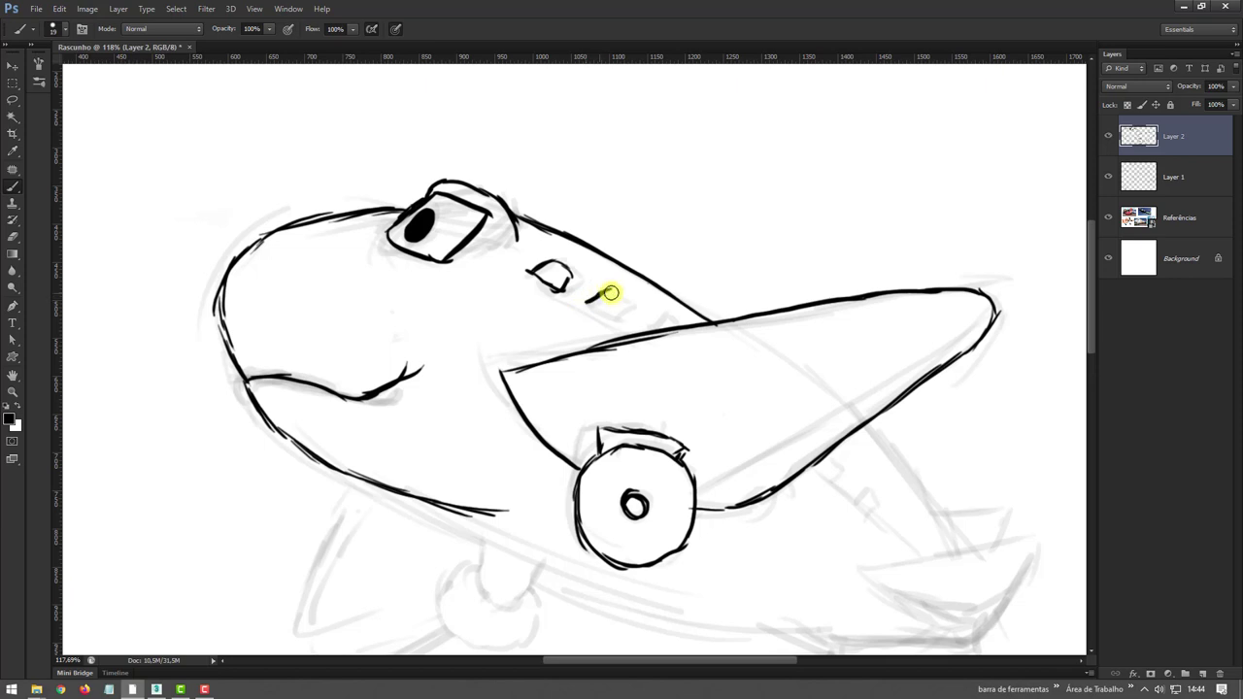
mouse_move(615, 317)
left_mouse_down()
mouse_move(590, 304)
mouse_move(672, 325)
left_mouse_up()
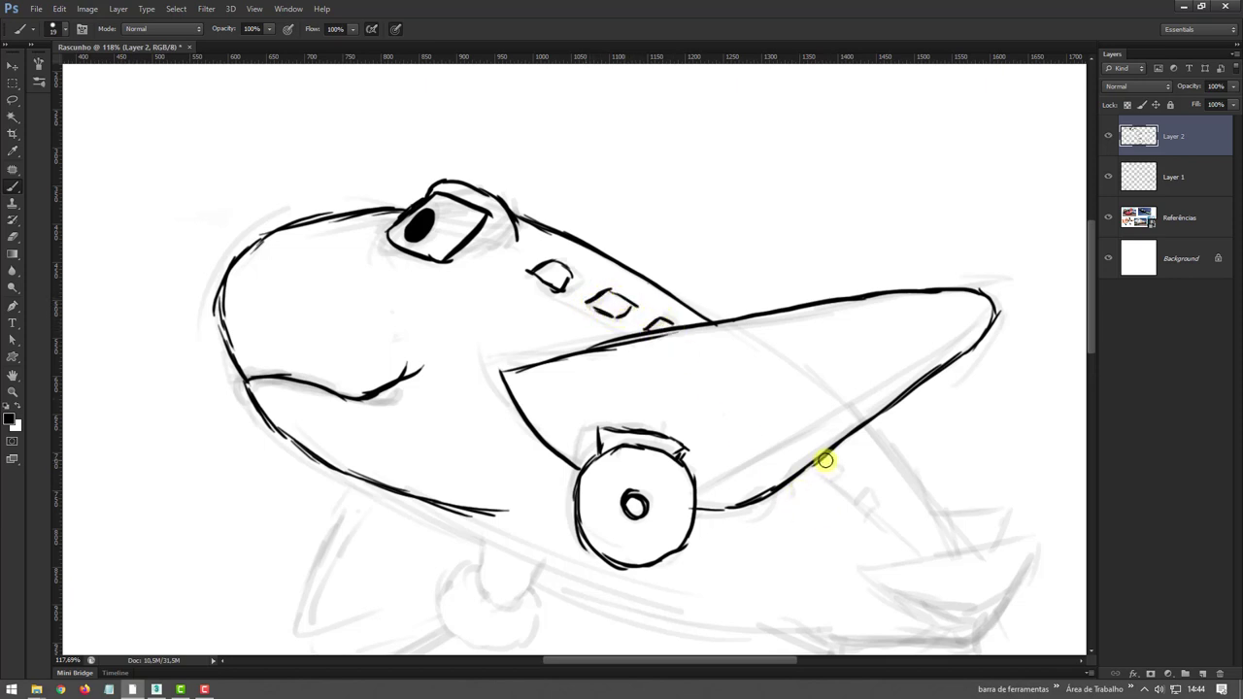
Step: Add the small rear windows, undo a stray dot, and try a belly outline
left_click_drag(826, 458, 837, 473)
key("ctrl+z")
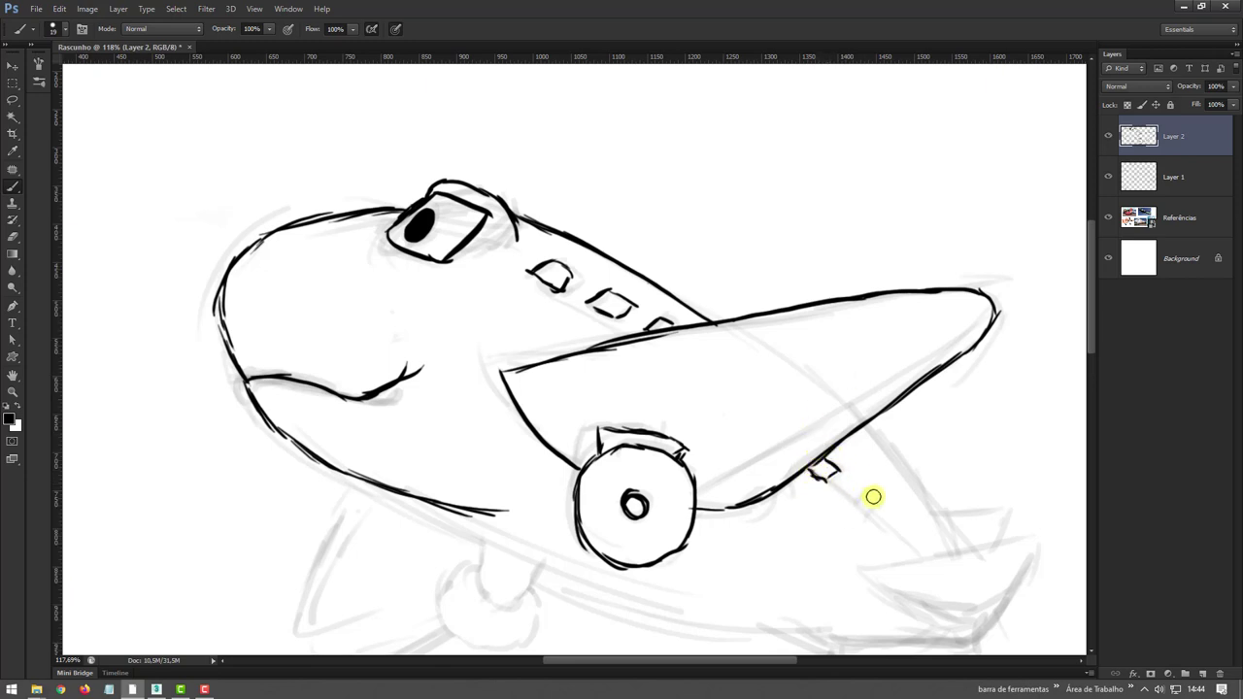
mouse_move(863, 491)
left_mouse_down()
mouse_move(870, 518)
mouse_move(863, 488)
left_mouse_up()
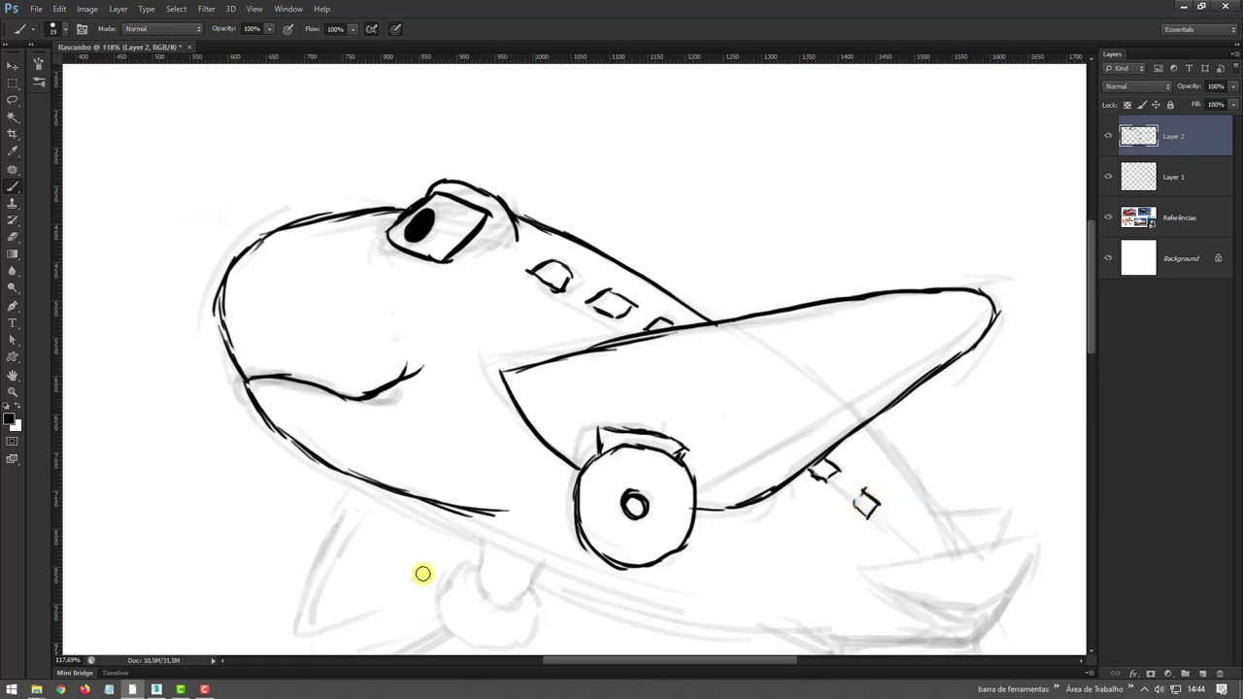
mouse_move(457, 501)
left_mouse_down()
mouse_move(560, 544)
mouse_move(311, 451)
left_mouse_up()
key("e")
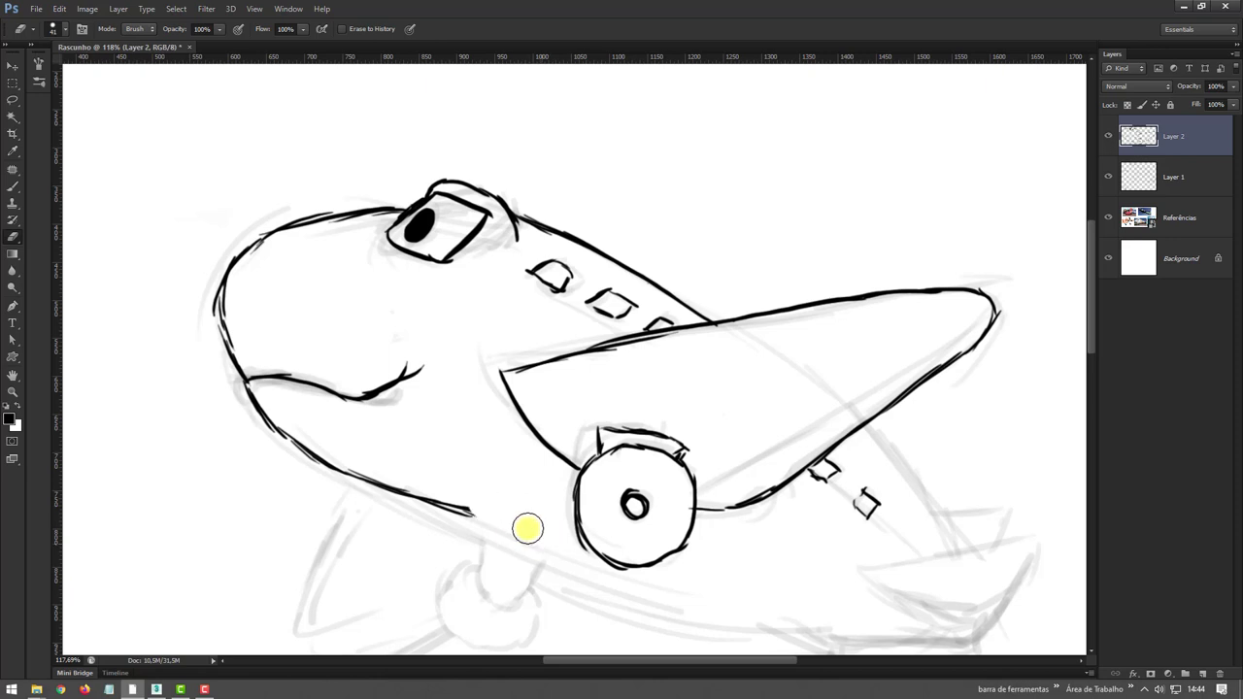
Step: Redraw the belly outline under the head and ink the fuselage line from wing to tail
key("b")
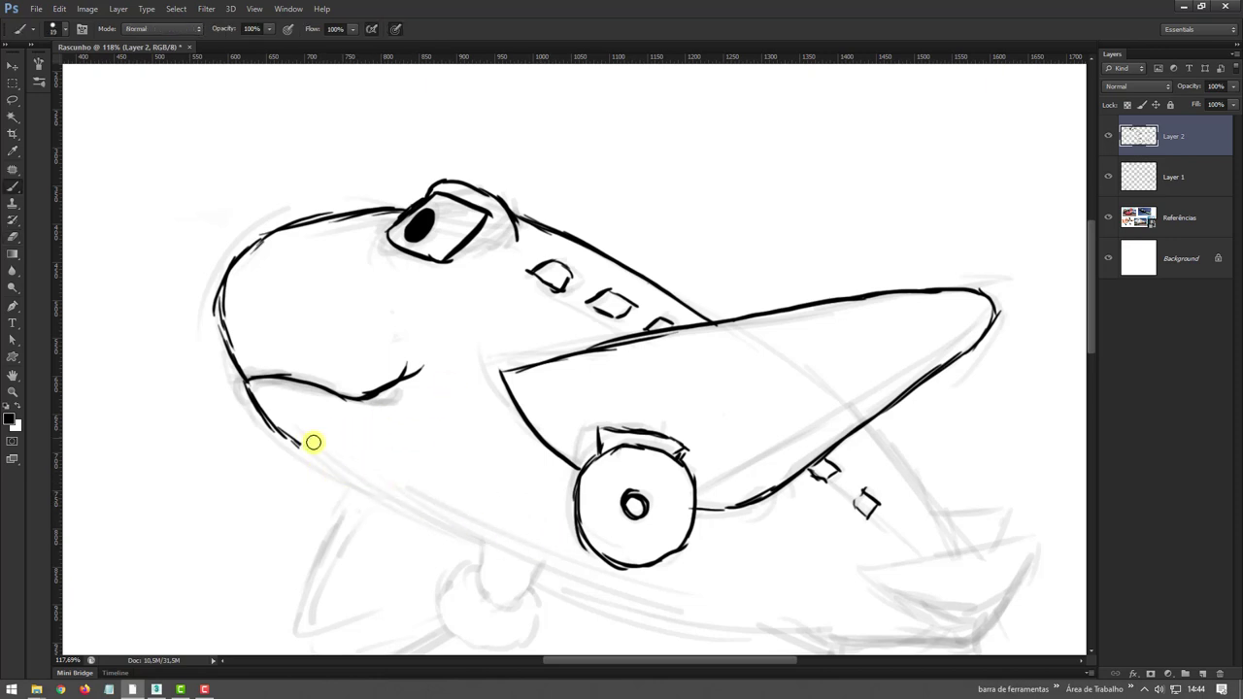
mouse_move(288, 438)
left_mouse_down()
mouse_move(388, 510)
mouse_move(616, 611)
mouse_move(785, 641)
mouse_move(845, 633)
mouse_move(780, 638)
left_mouse_up()
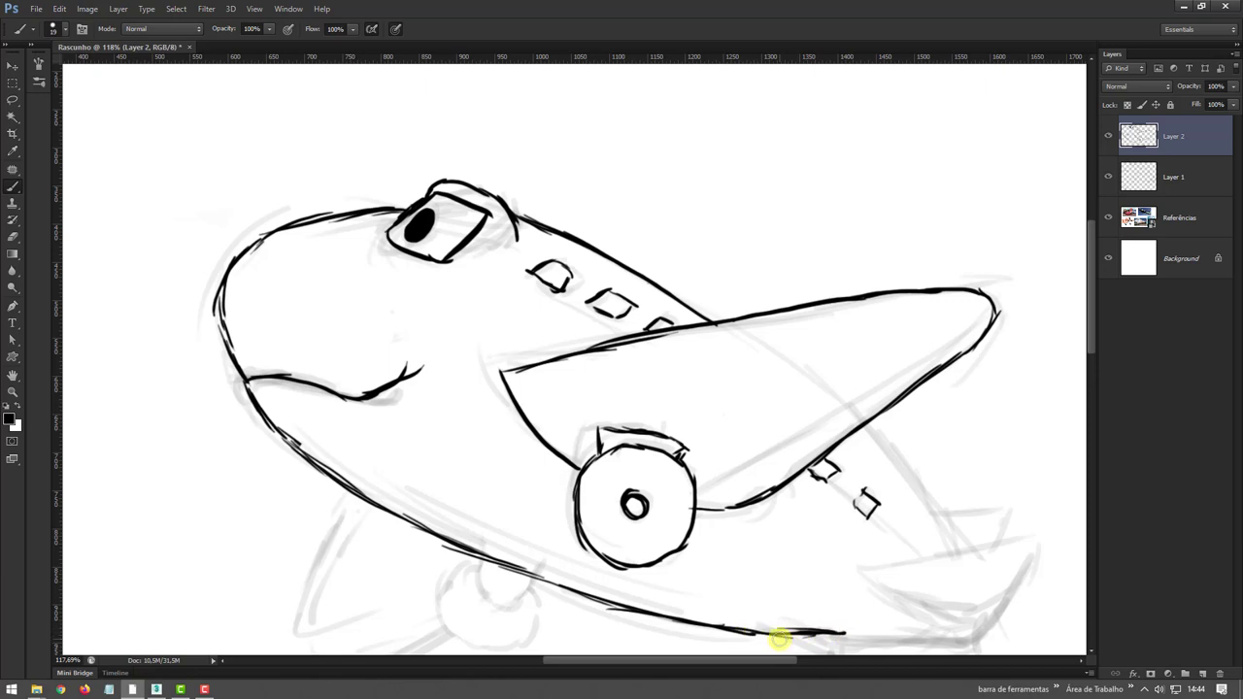
mouse_move(716, 493)
left_mouse_down()
mouse_move(694, 402)
mouse_move(671, 391)
left_mouse_up()
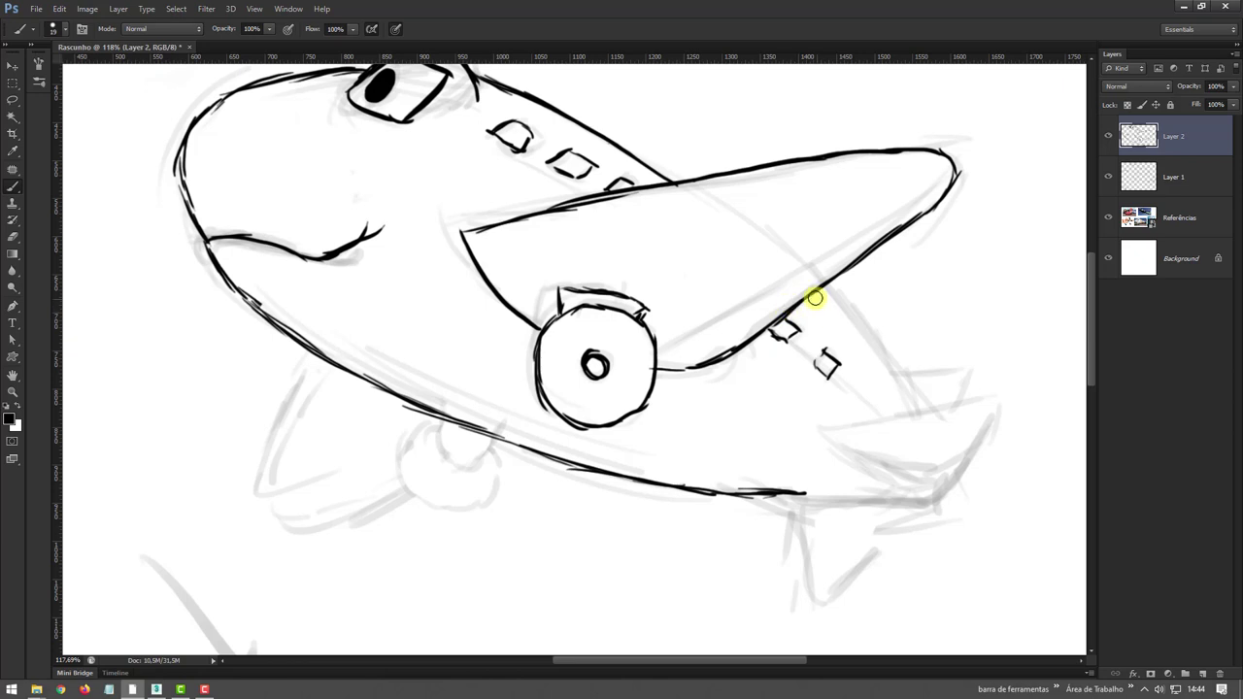
mouse_move(818, 302)
left_mouse_down()
mouse_move(885, 361)
mouse_move(861, 333)
mouse_move(913, 405)
left_mouse_up()
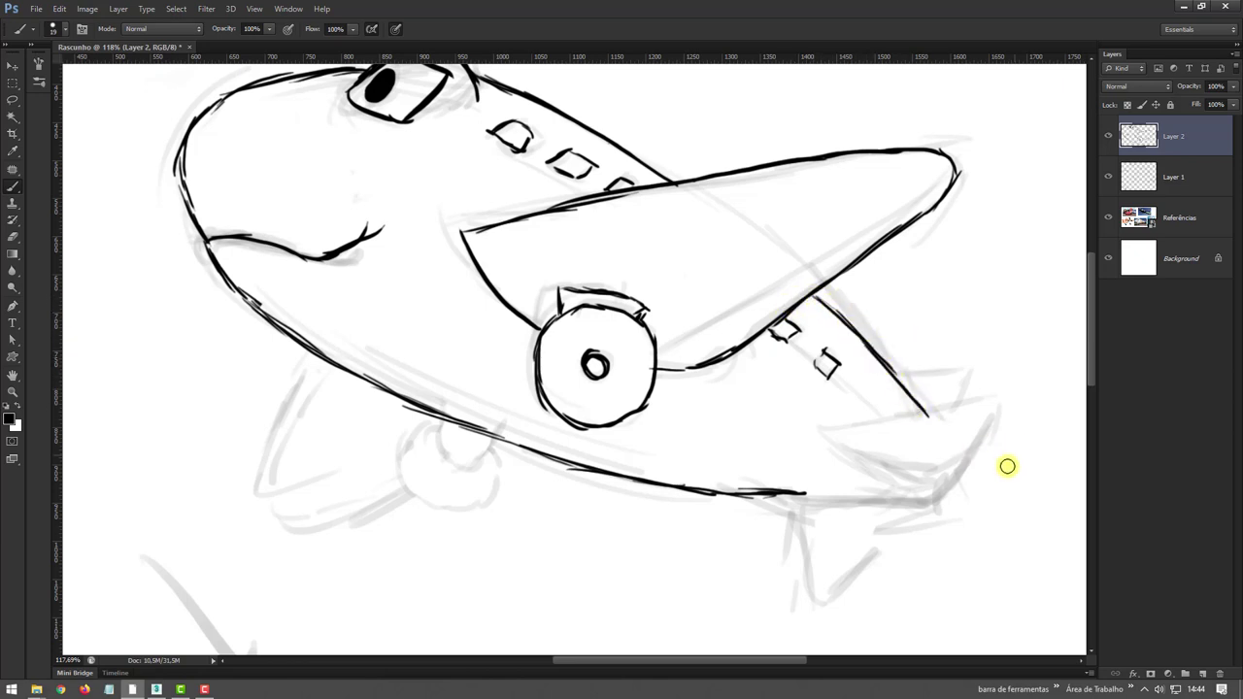
key("z")
left_click_drag(787, 408, 776, 384)
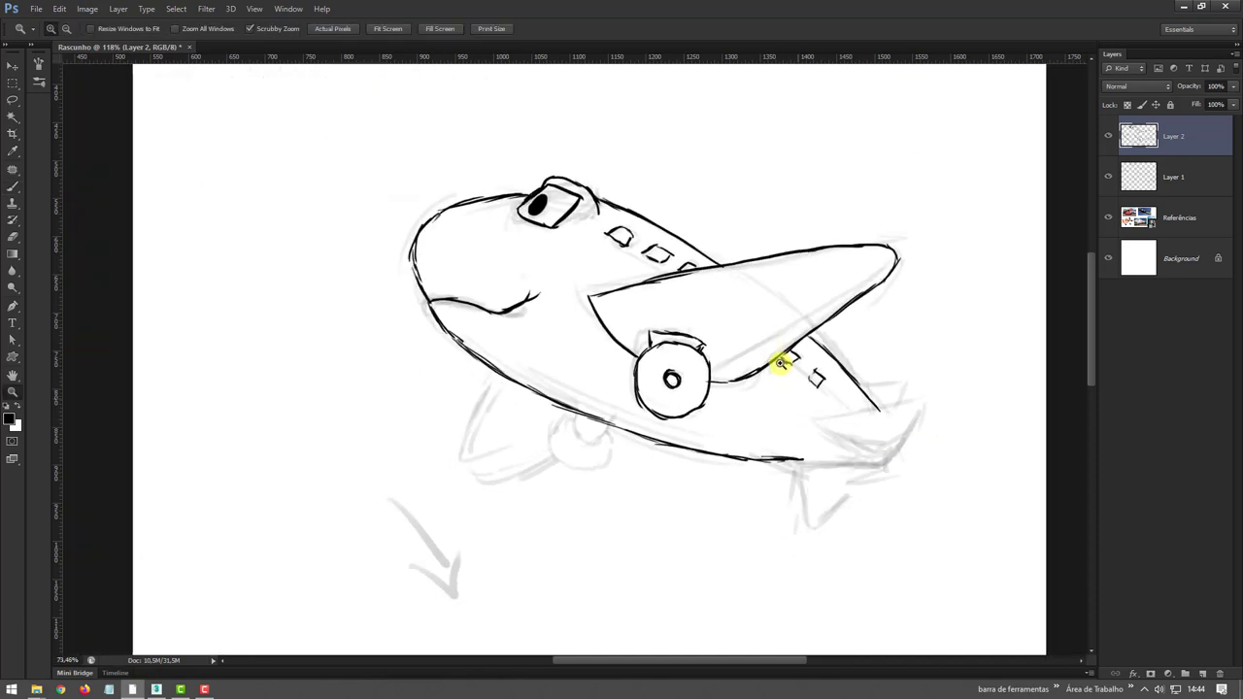
Step: On a new Layer 3, draw a straight guide line from the wing root past the tail
left_click(1202, 674)
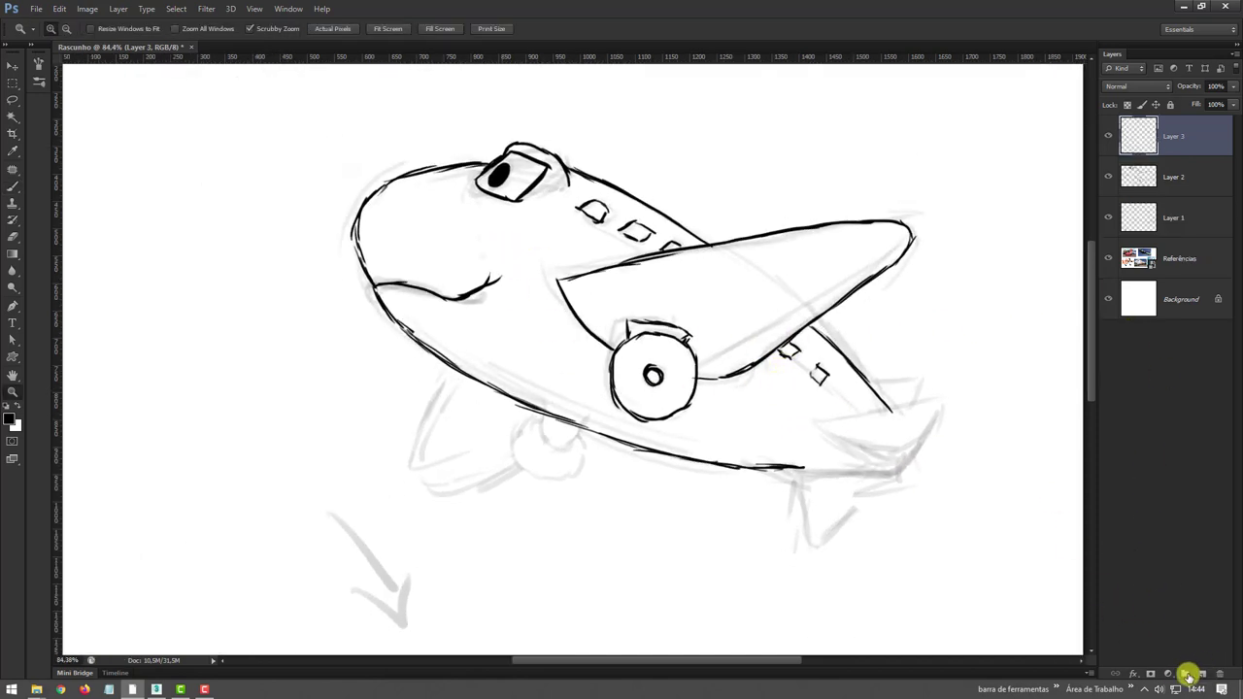
key("b")
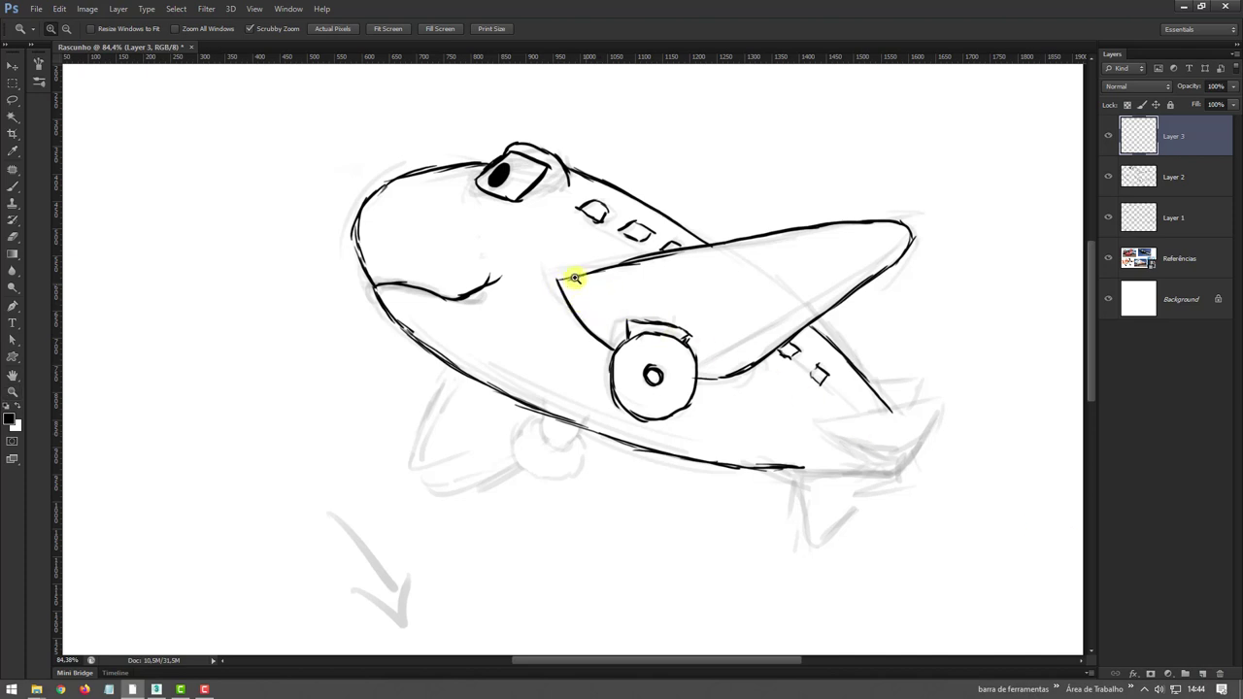
left_click_drag(563, 283, 791, 413)
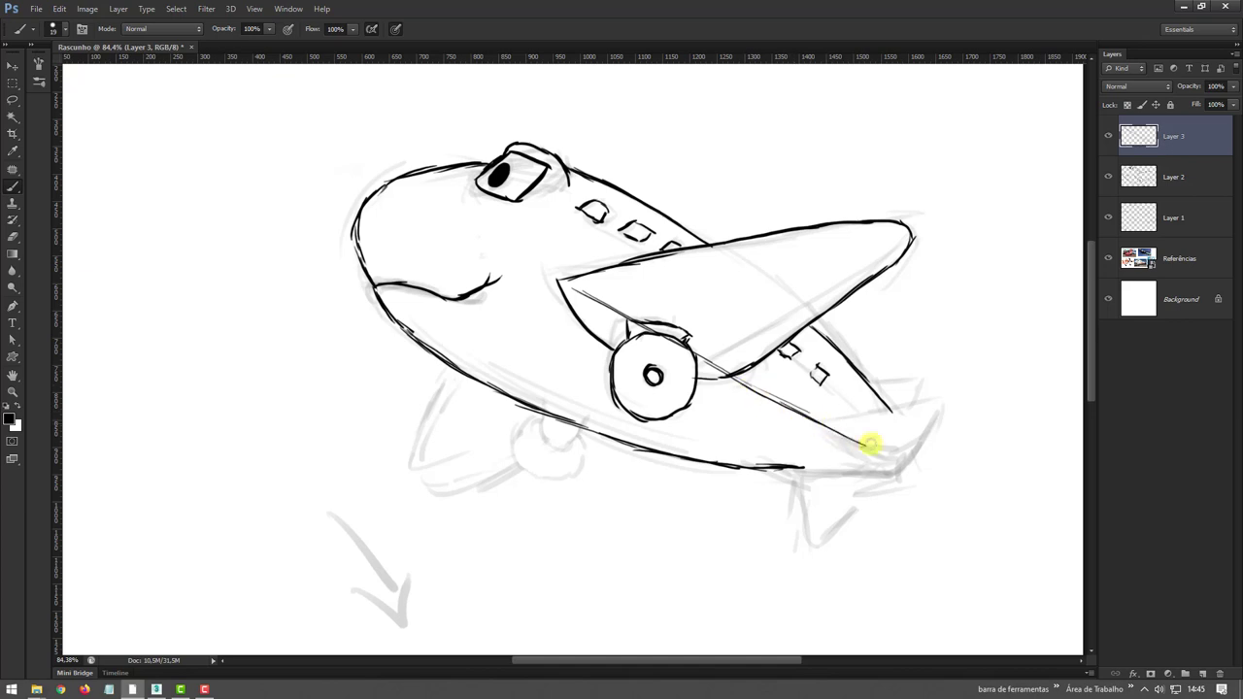
left_click_drag(792, 413, 918, 476)
left_click_drag(851, 440, 1020, 537)
left_click(1109, 136)
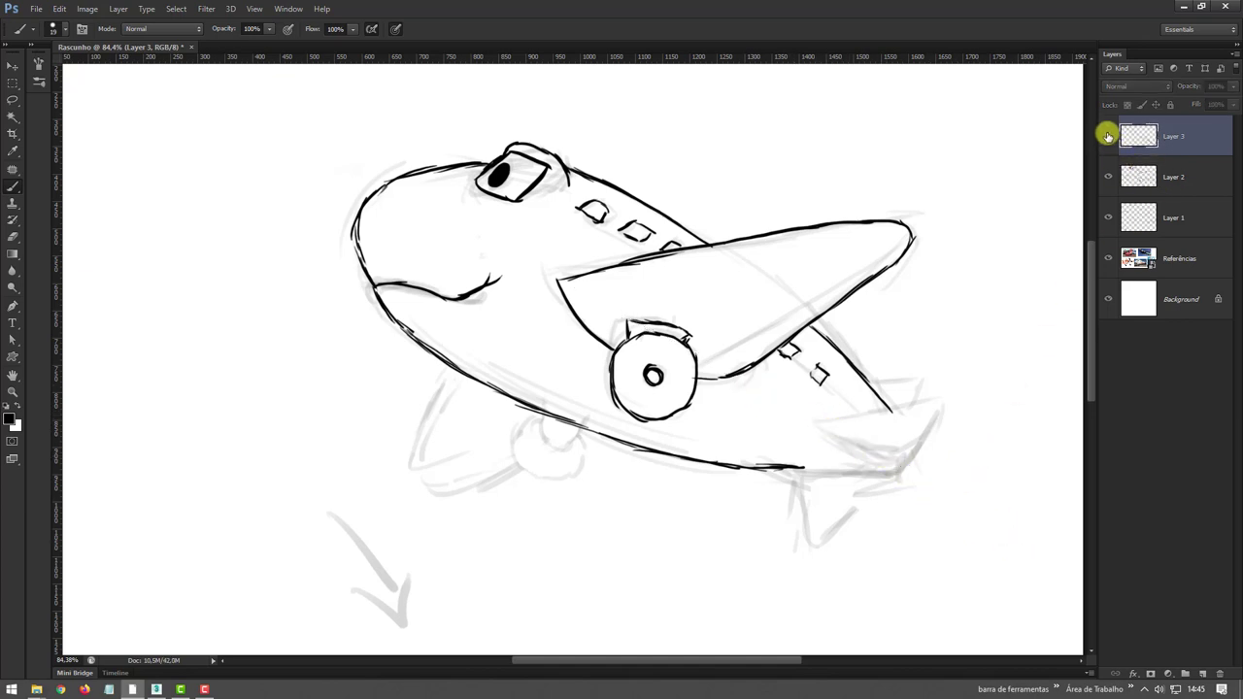
left_click(1137, 182)
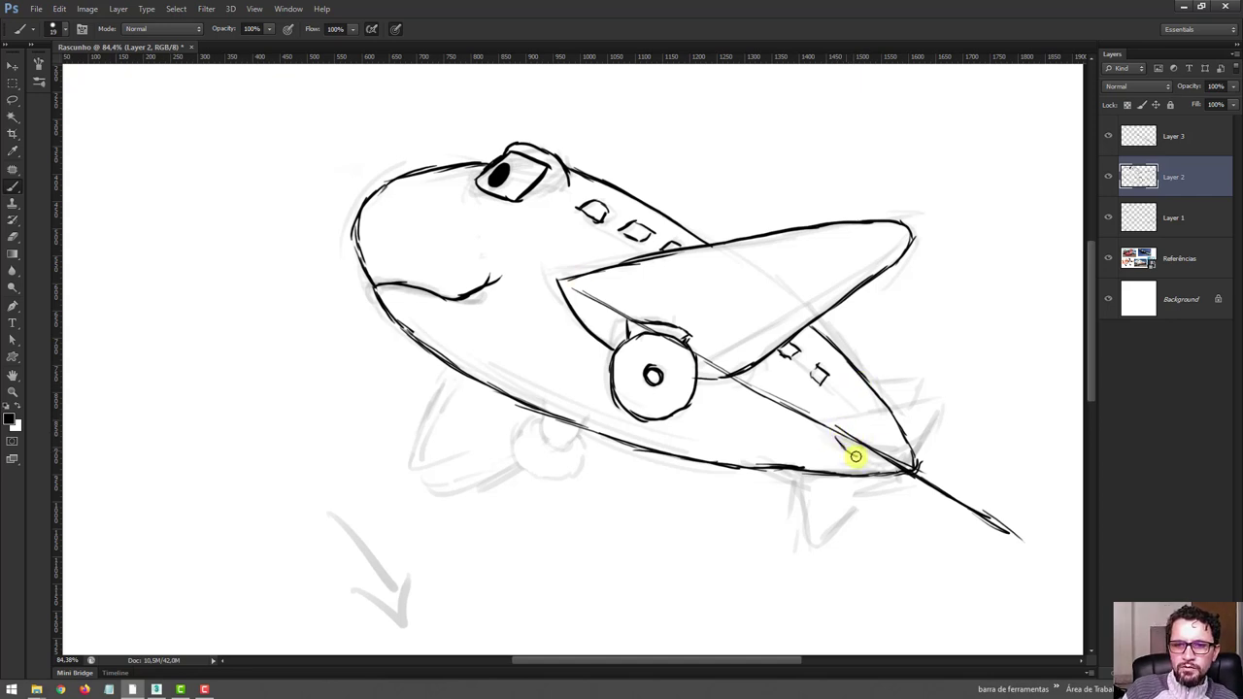
Step: Ink the upper and lower tail fins and erase a short stray stroke near the tail
mouse_move(856, 457)
left_mouse_down()
mouse_move(875, 466)
mouse_move(834, 434)
left_mouse_up()
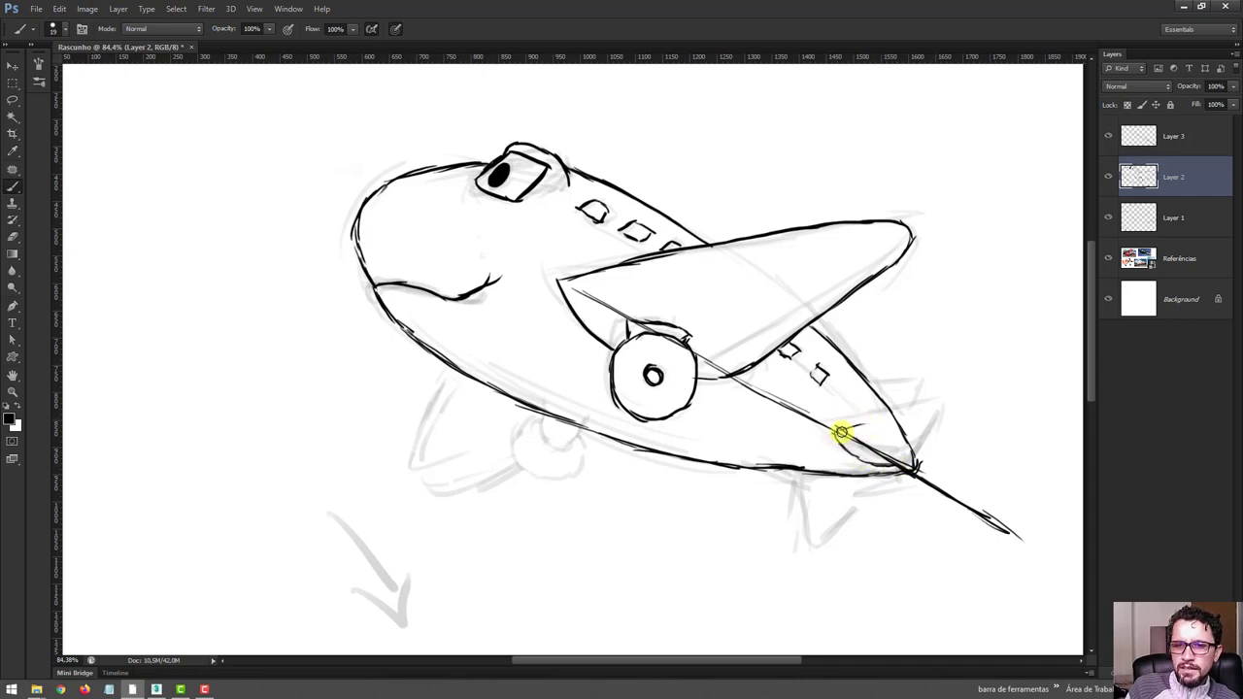
mouse_move(841, 434)
left_mouse_down()
mouse_move(943, 411)
mouse_move(910, 463)
left_mouse_up()
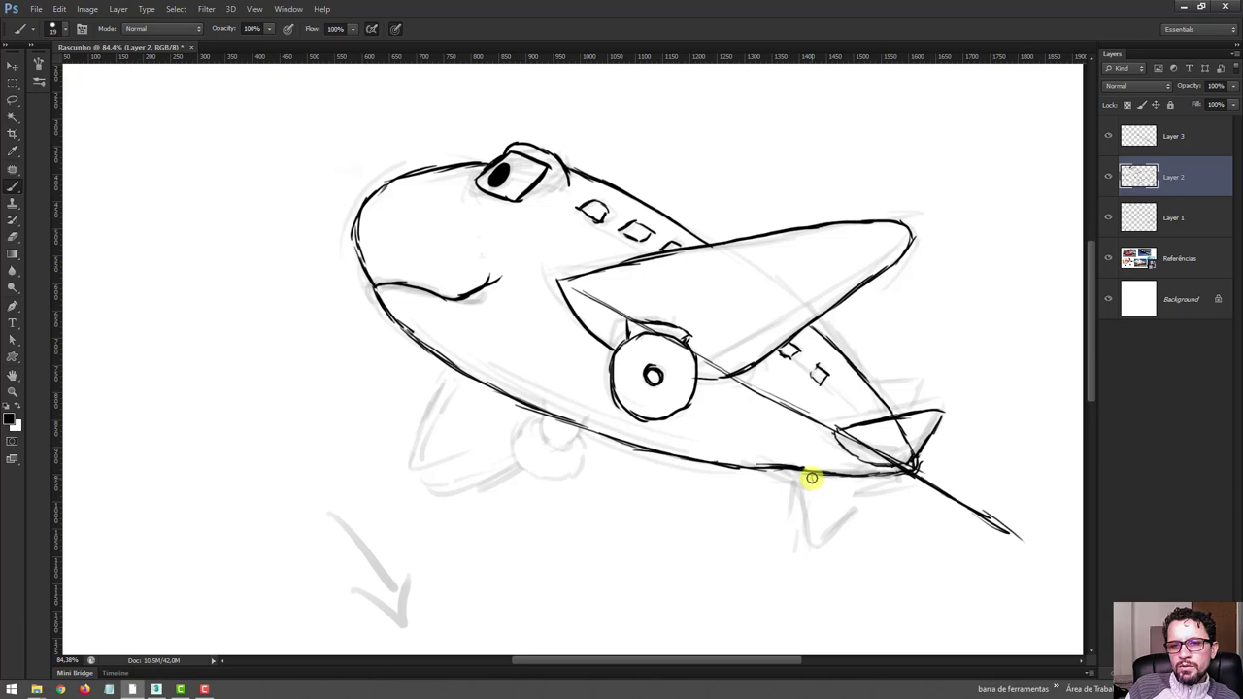
left_click_drag(811, 486, 811, 506)
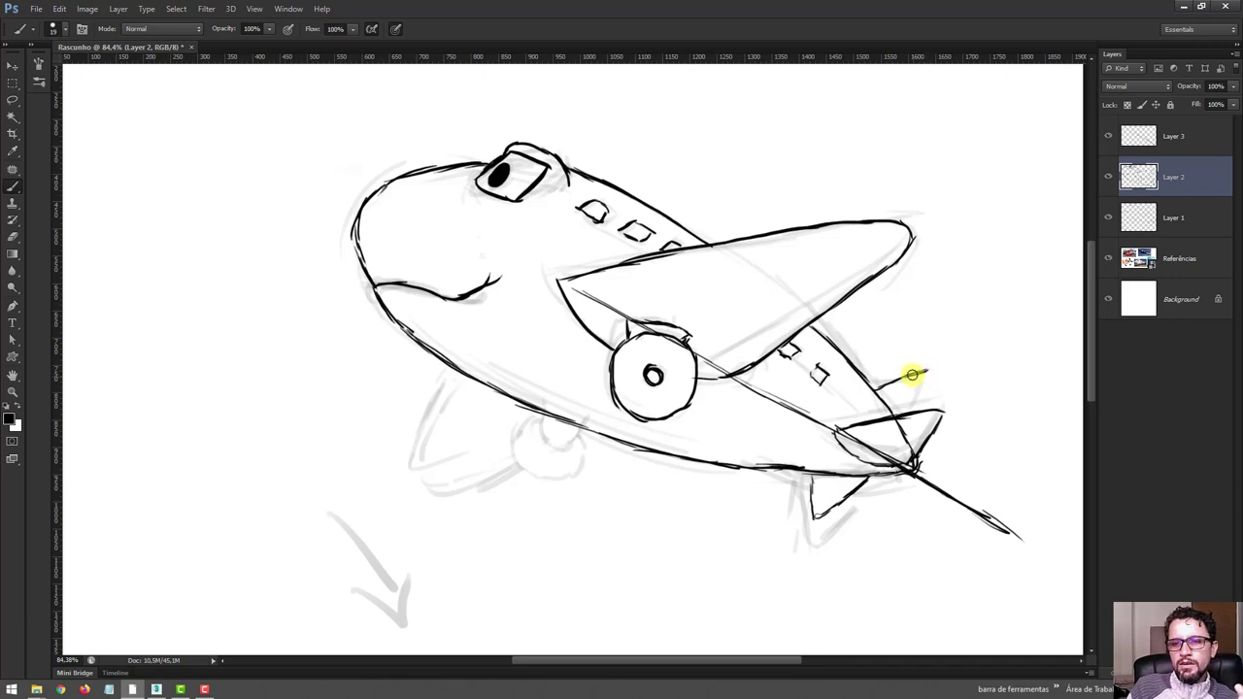
key("e")
left_click_drag(938, 372, 934, 378)
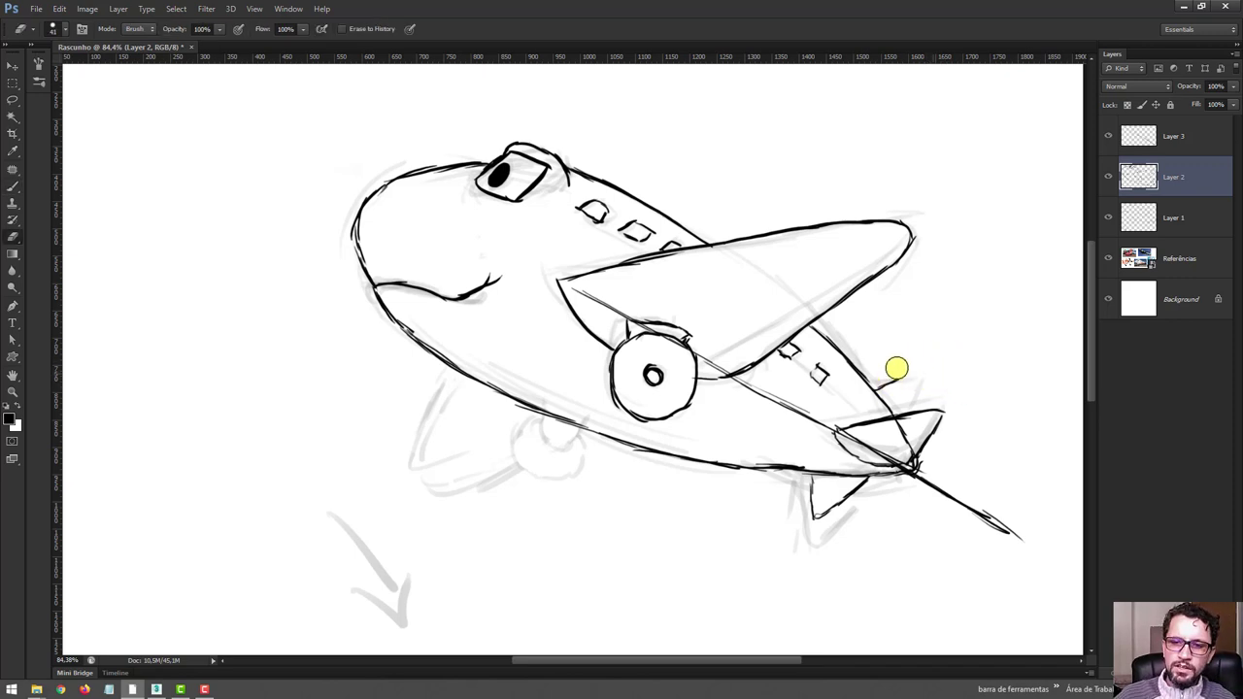
key("b")
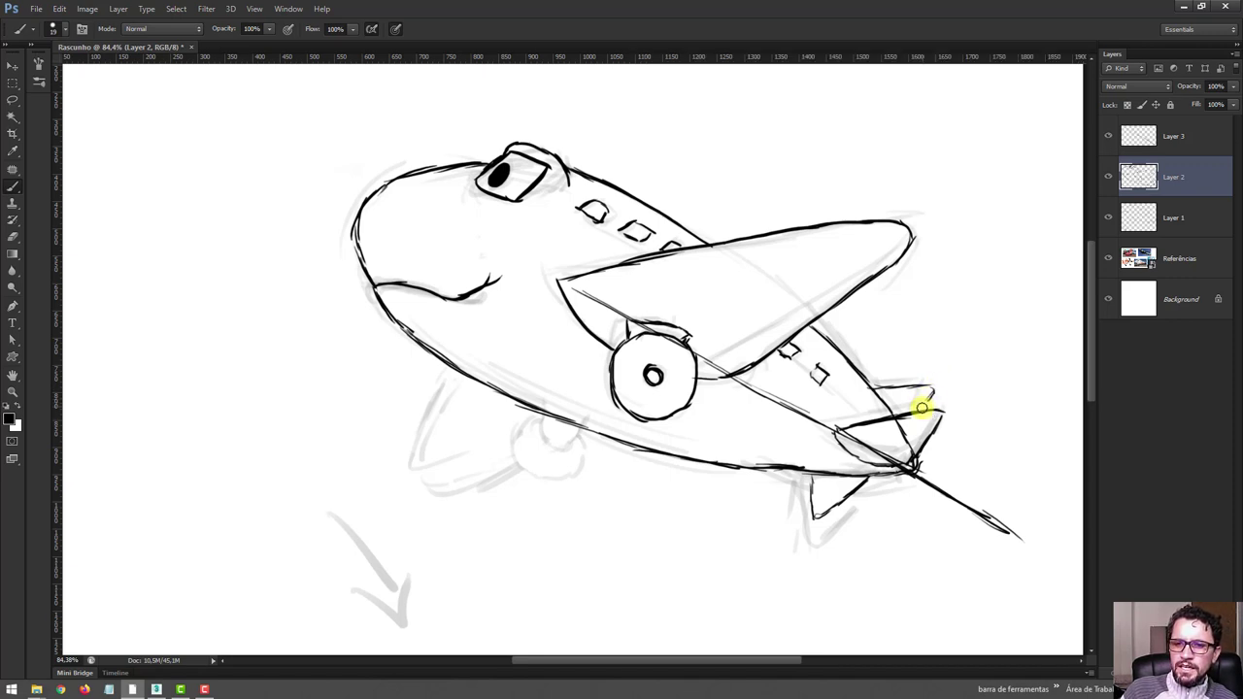
key("e")
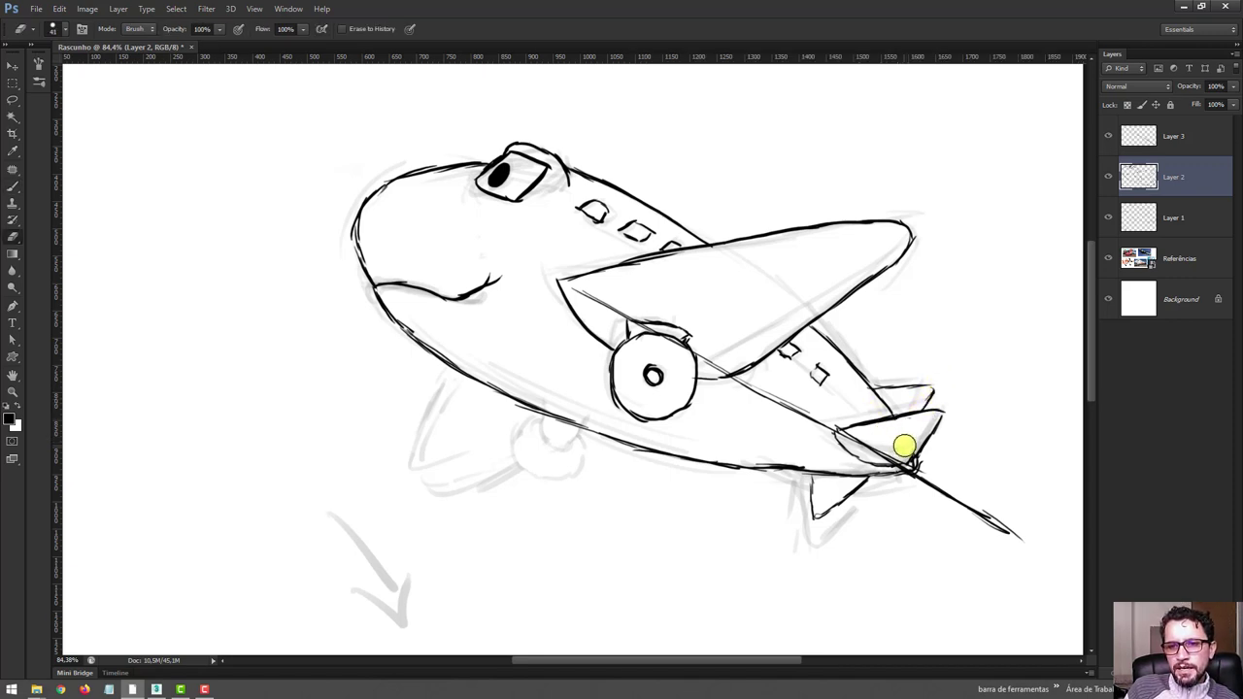
Step: Delete Layer 3 with its diagonal guide line, then re-zoom onto the plane's belly
left_click(1138, 138)
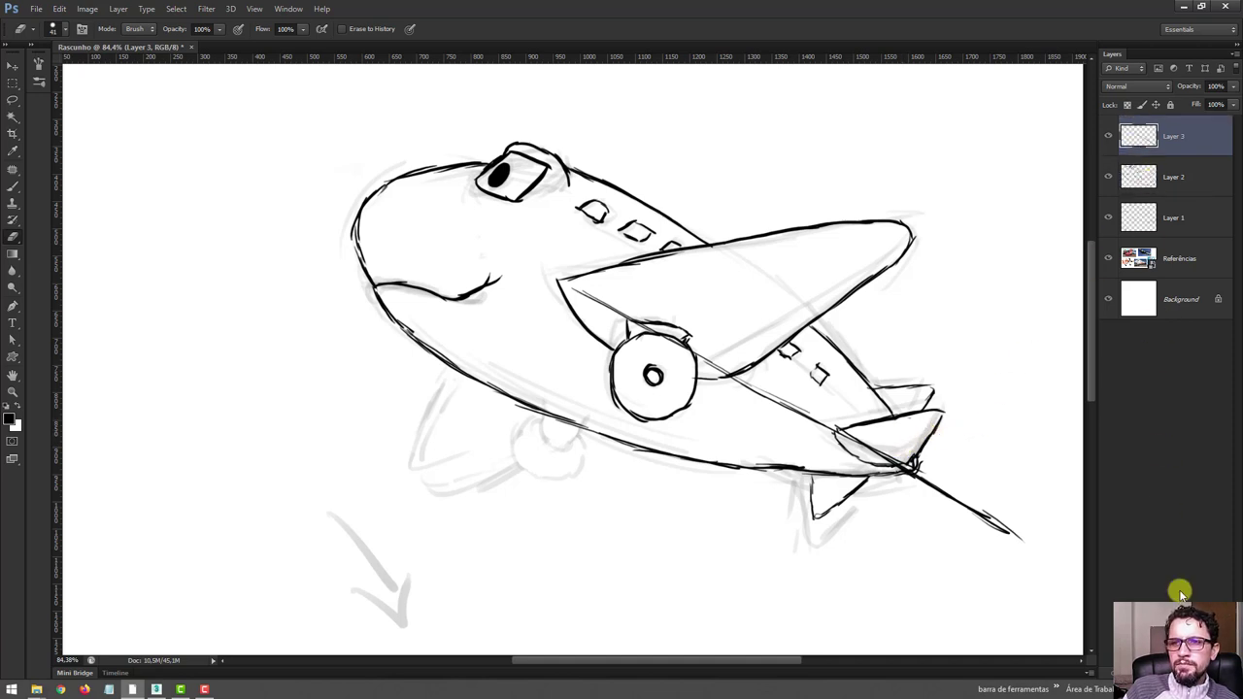
key("Delete")
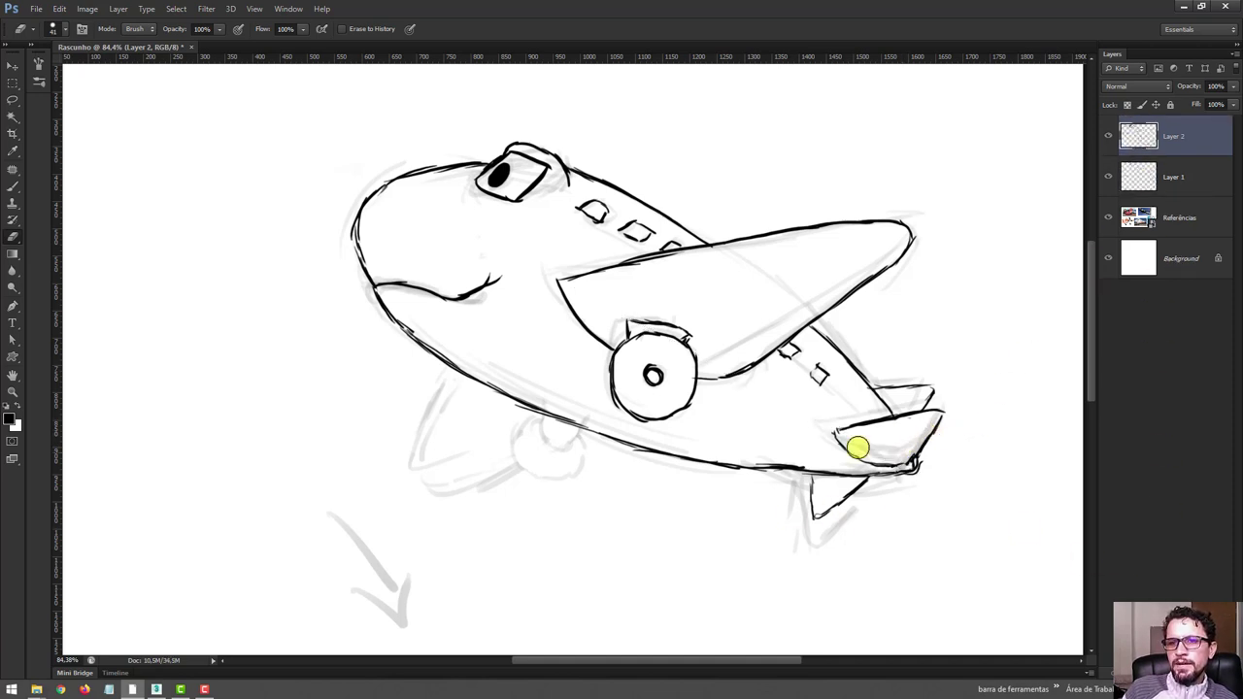
key("z")
mouse_move(860, 444)
left_mouse_down()
mouse_move(779, 334)
mouse_move(628, 464)
left_mouse_up()
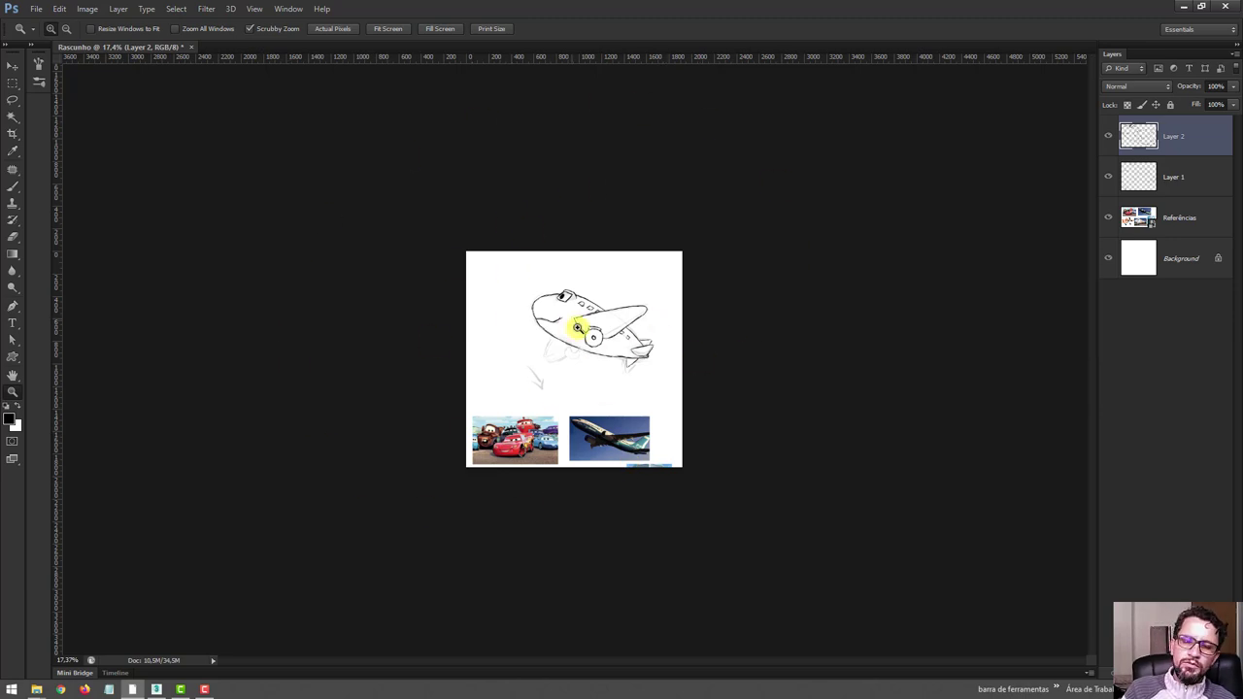
mouse_move(577, 326)
left_mouse_down()
mouse_move(671, 483)
mouse_move(388, 353)
left_mouse_up()
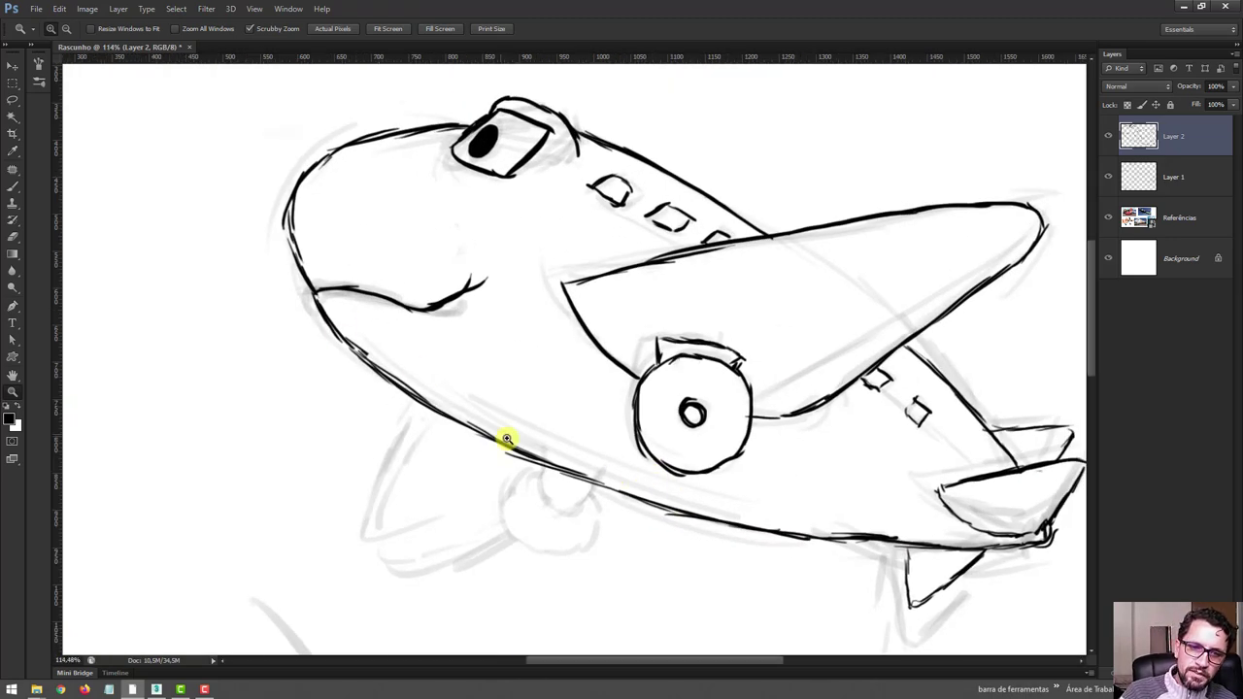
mouse_move(508, 436)
left_mouse_down()
mouse_move(486, 413)
mouse_move(538, 489)
mouse_move(525, 473)
left_mouse_up()
Step: Ink the lower wing's front and bottom edges and the rounded engine under the belly
key("b")
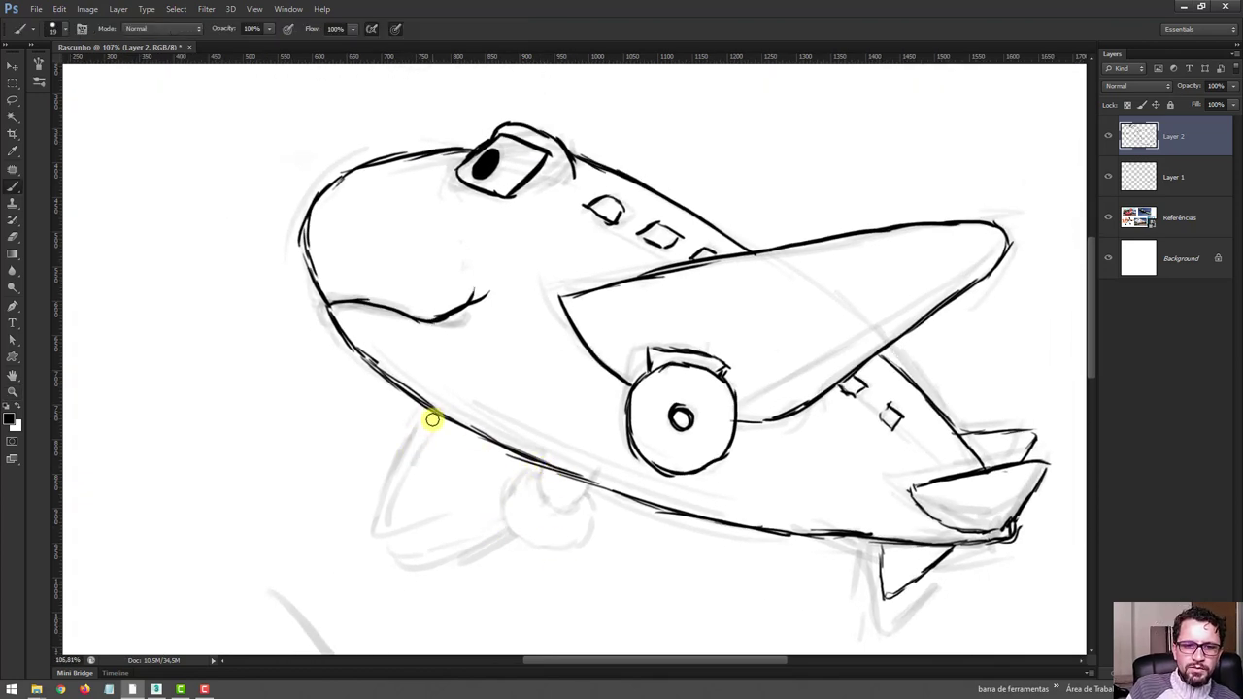
left_click_drag(435, 416, 412, 546)
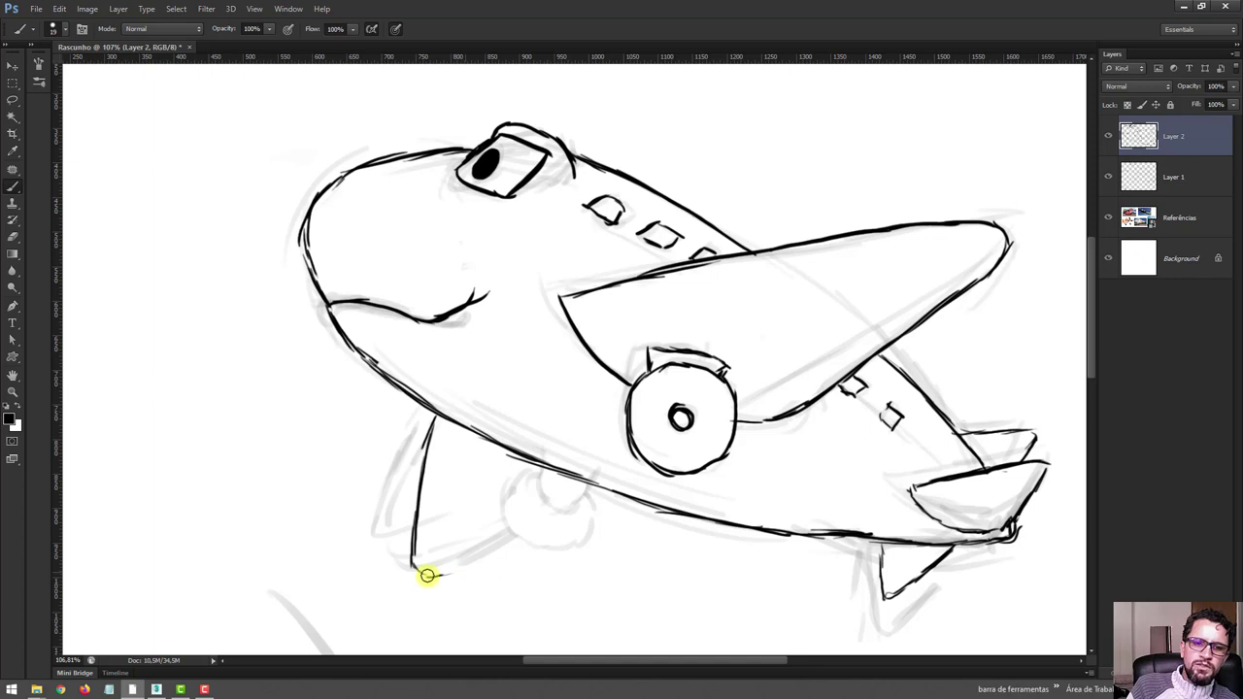
left_click_drag(476, 555, 488, 548)
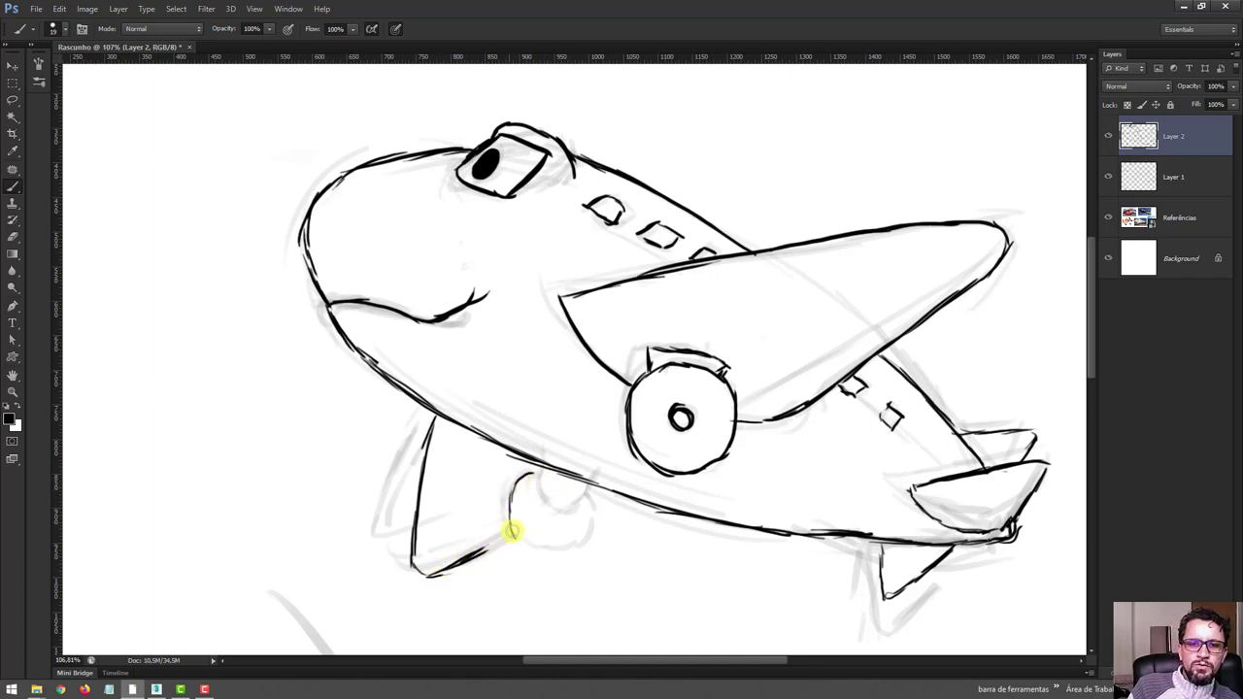
left_click_drag(512, 530, 588, 520)
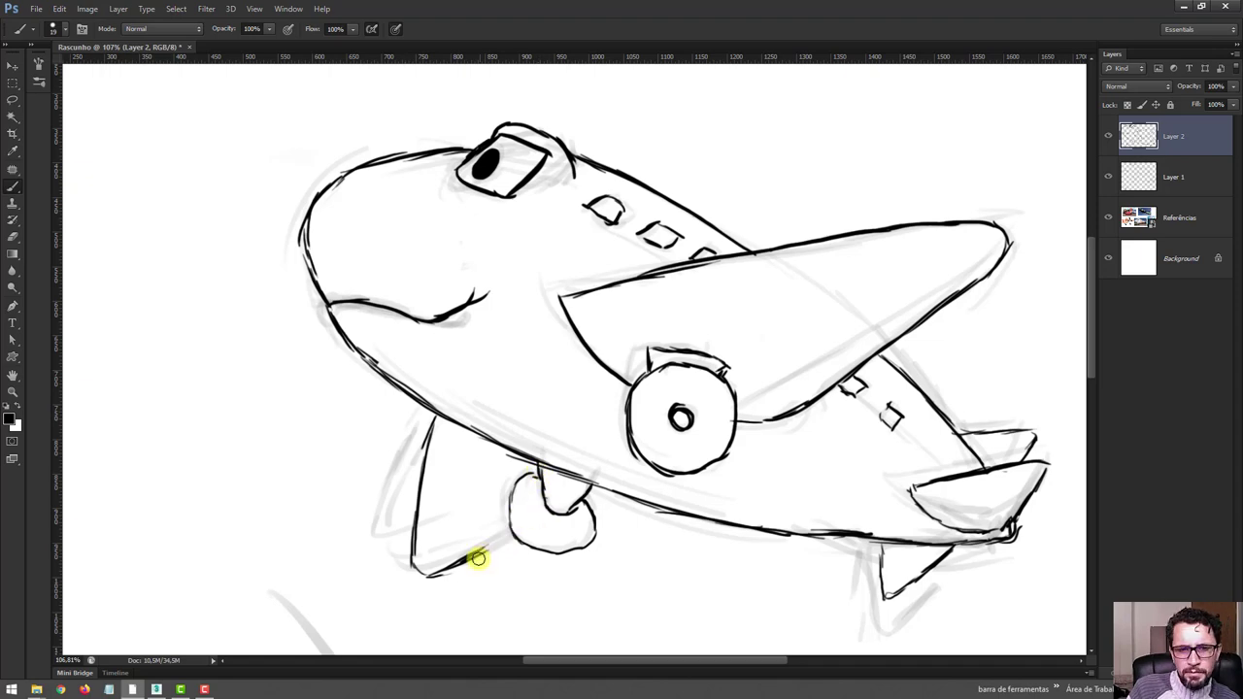
key("z")
mouse_move(694, 563)
left_mouse_down()
mouse_move(638, 455)
mouse_move(604, 506)
left_mouse_up()
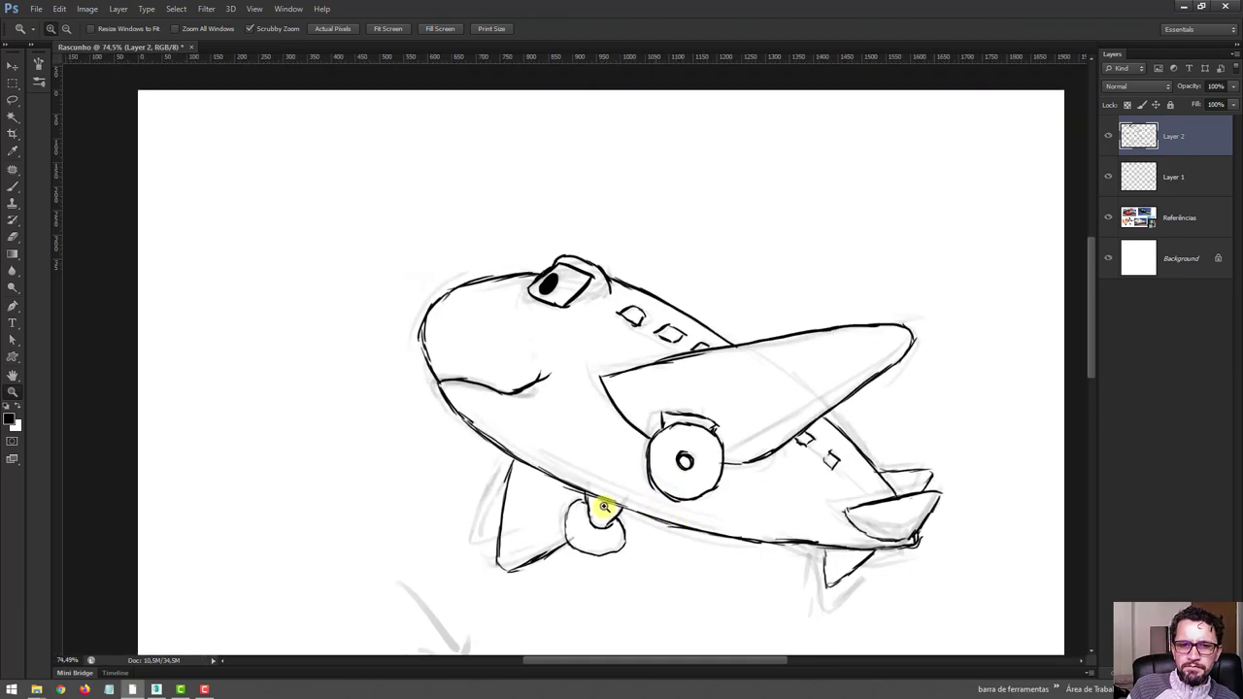
Step: Hide Layer 1's sketch so only the Layer 2 ink lines and references remain
left_click_drag(722, 533, 682, 505)
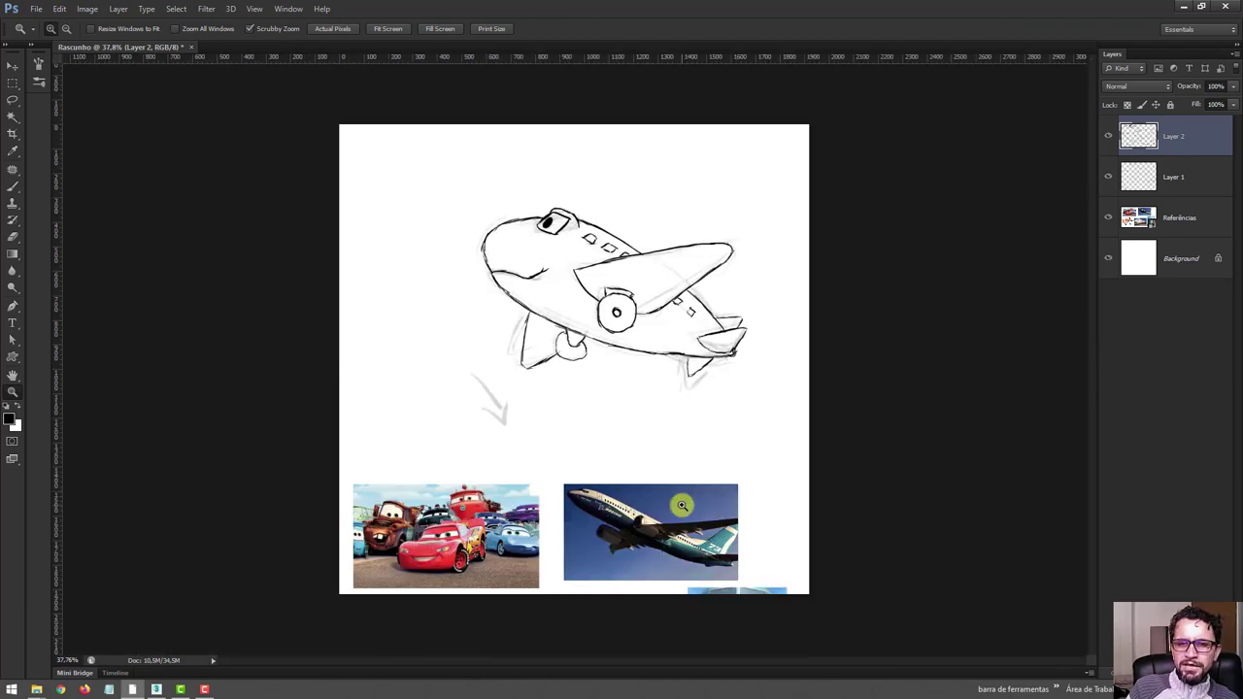
left_click(1130, 180)
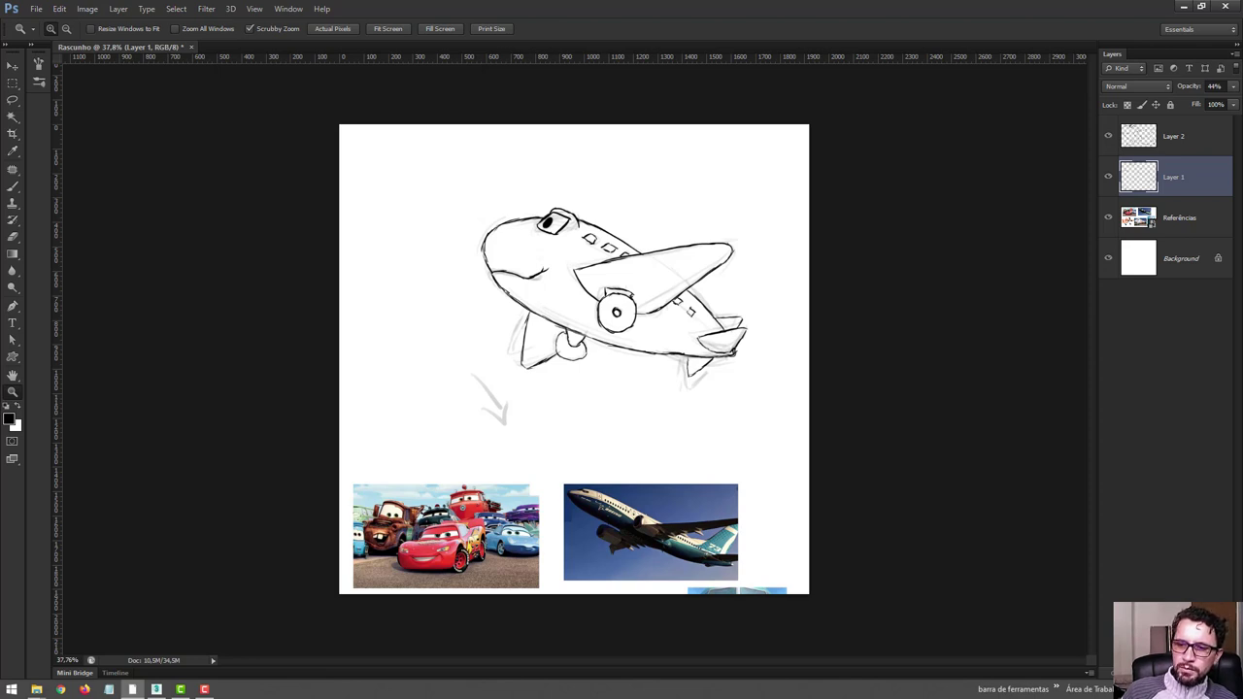
left_click(1109, 177)
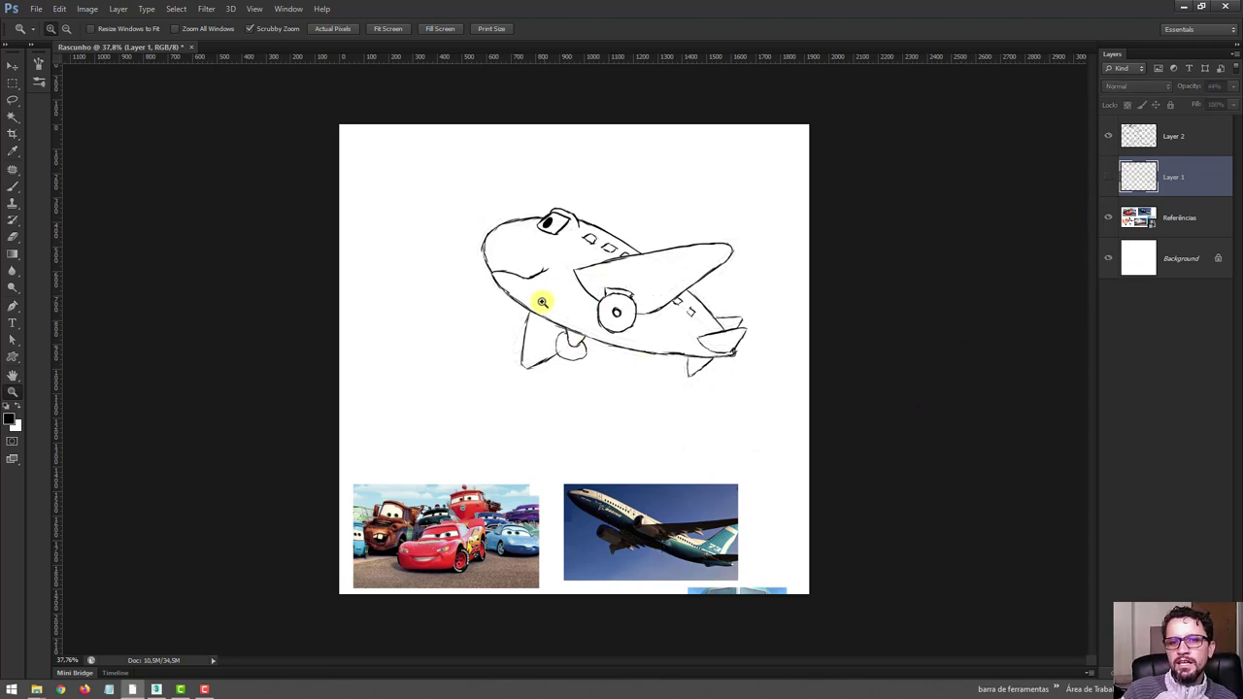
mouse_move(542, 302)
left_mouse_down()
mouse_move(602, 340)
mouse_move(583, 339)
left_mouse_up()
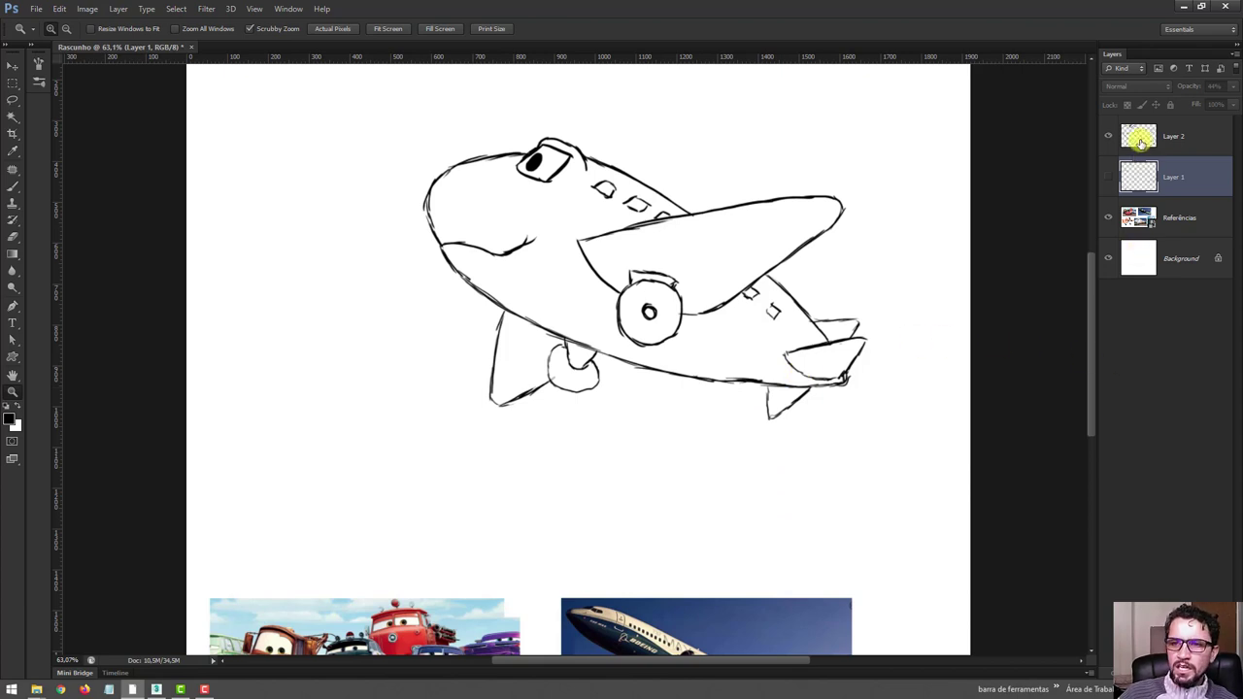
Step: On Layer 2, extend the mouth line on the nose and zoom in on the eye
left_click(1141, 143)
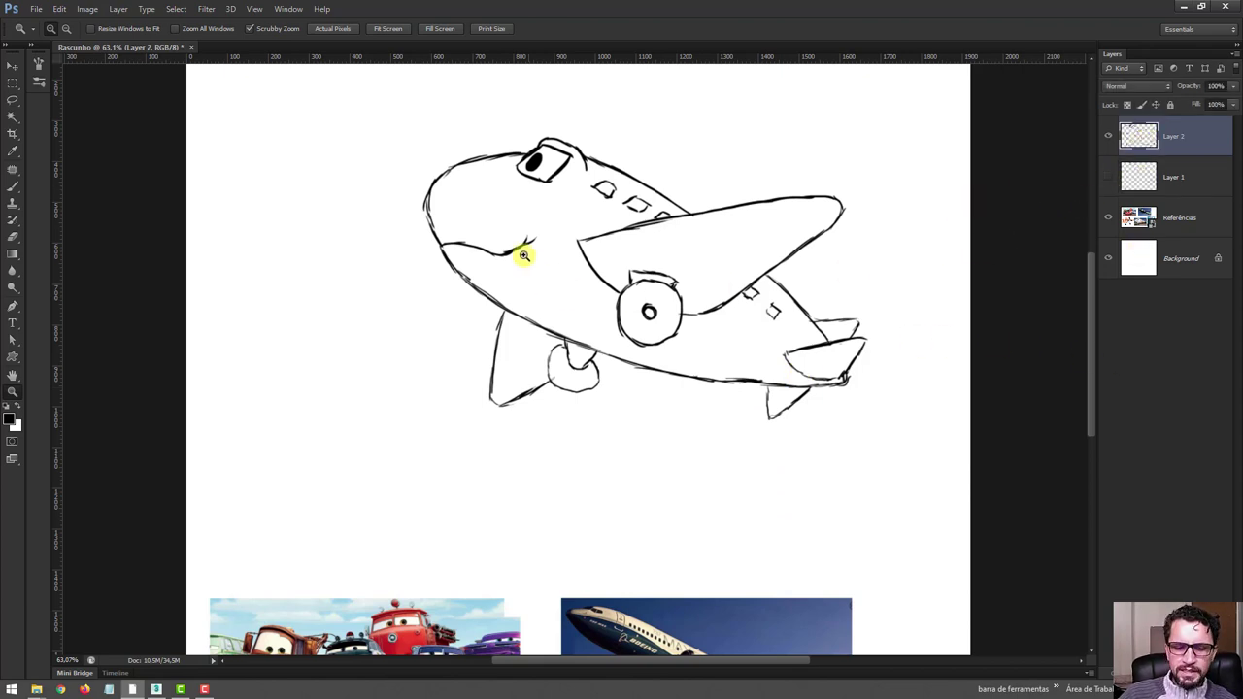
key("e")
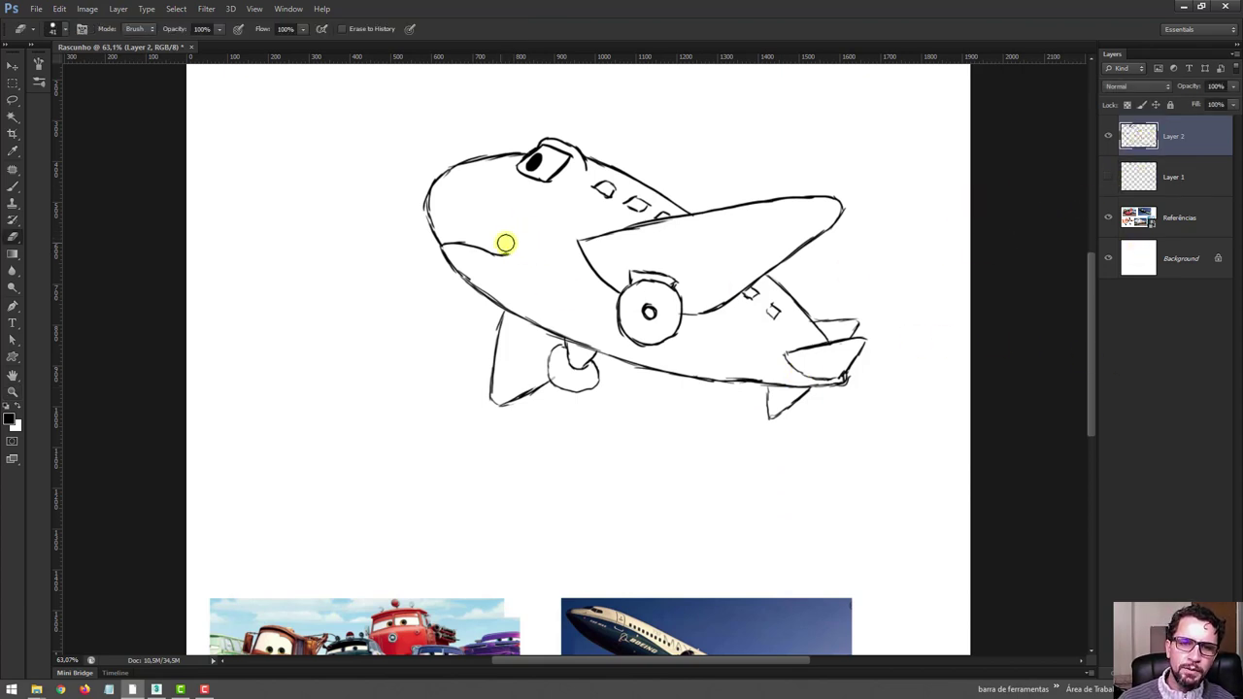
key("b")
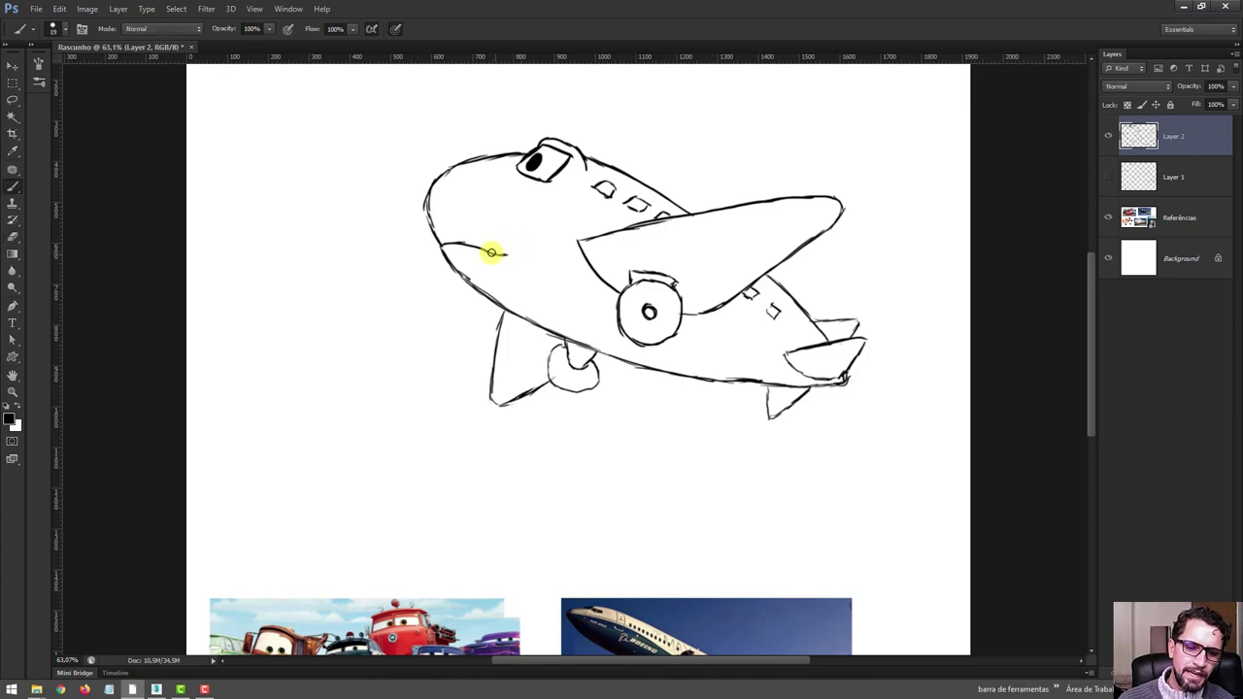
left_click_drag(491, 253, 522, 258)
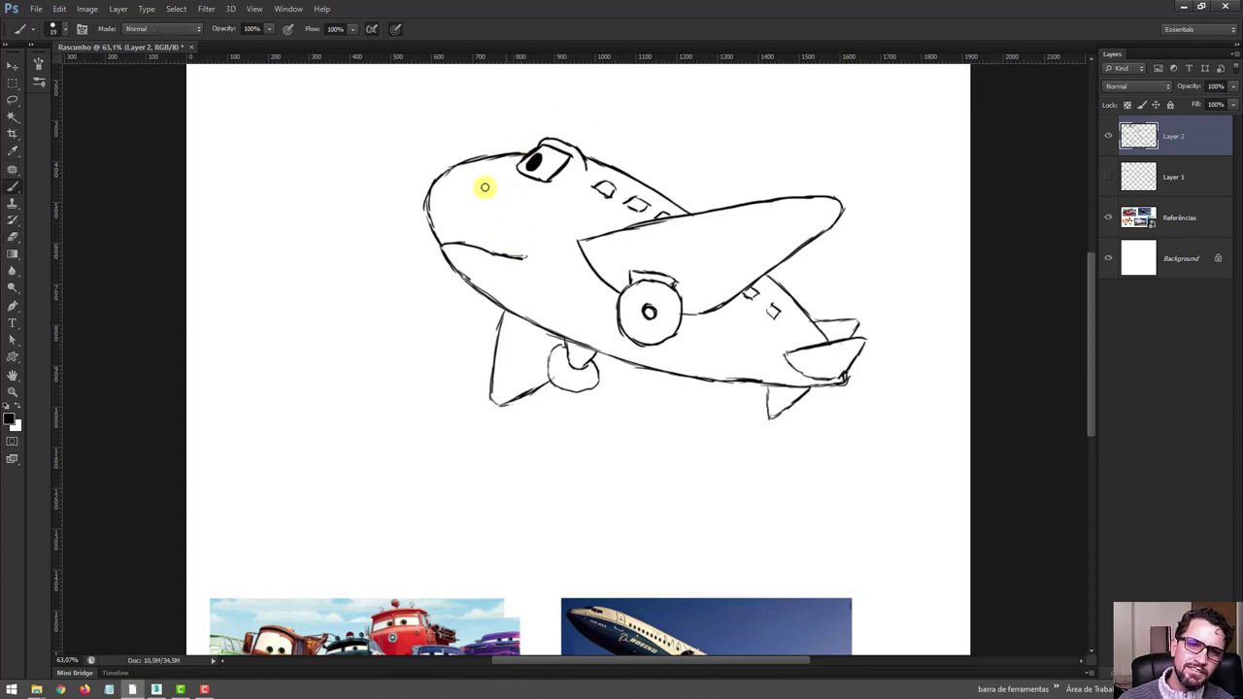
key("z")
mouse_move(544, 126)
left_mouse_down()
mouse_move(647, 272)
mouse_move(647, 222)
left_mouse_up()
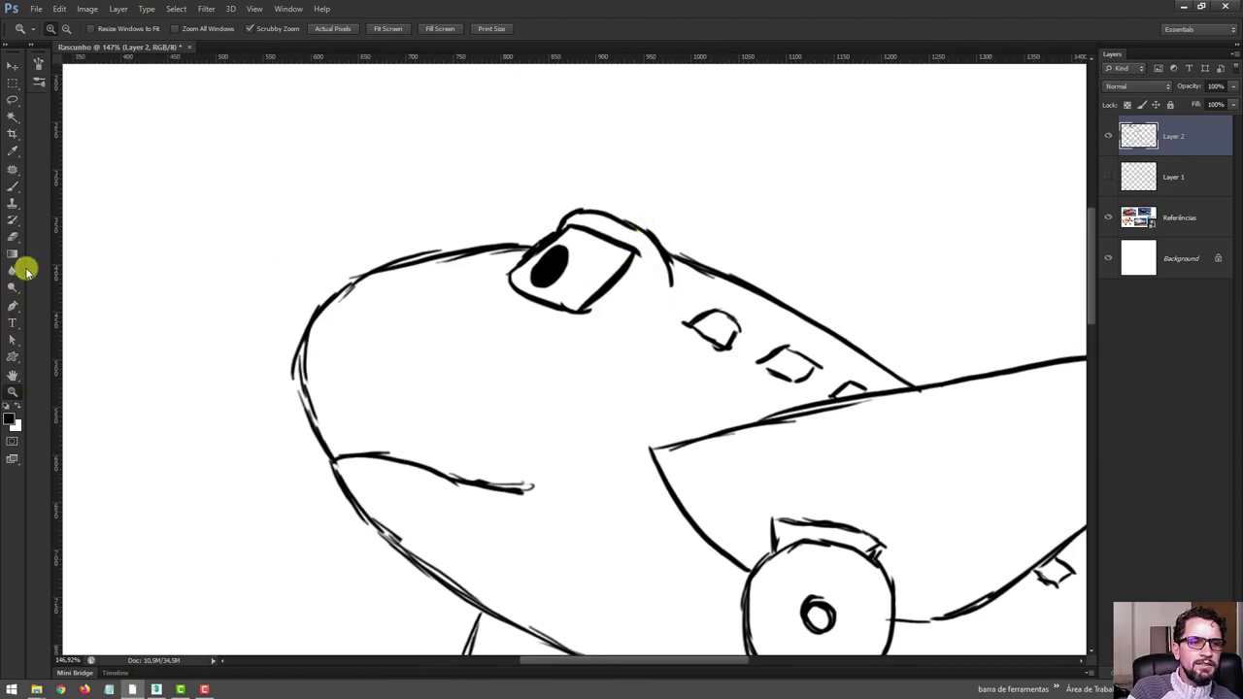
Step: Smudge the ink line above the eye, then erase the resulting grey smudge
left_click_drag(12, 271, 47, 294)
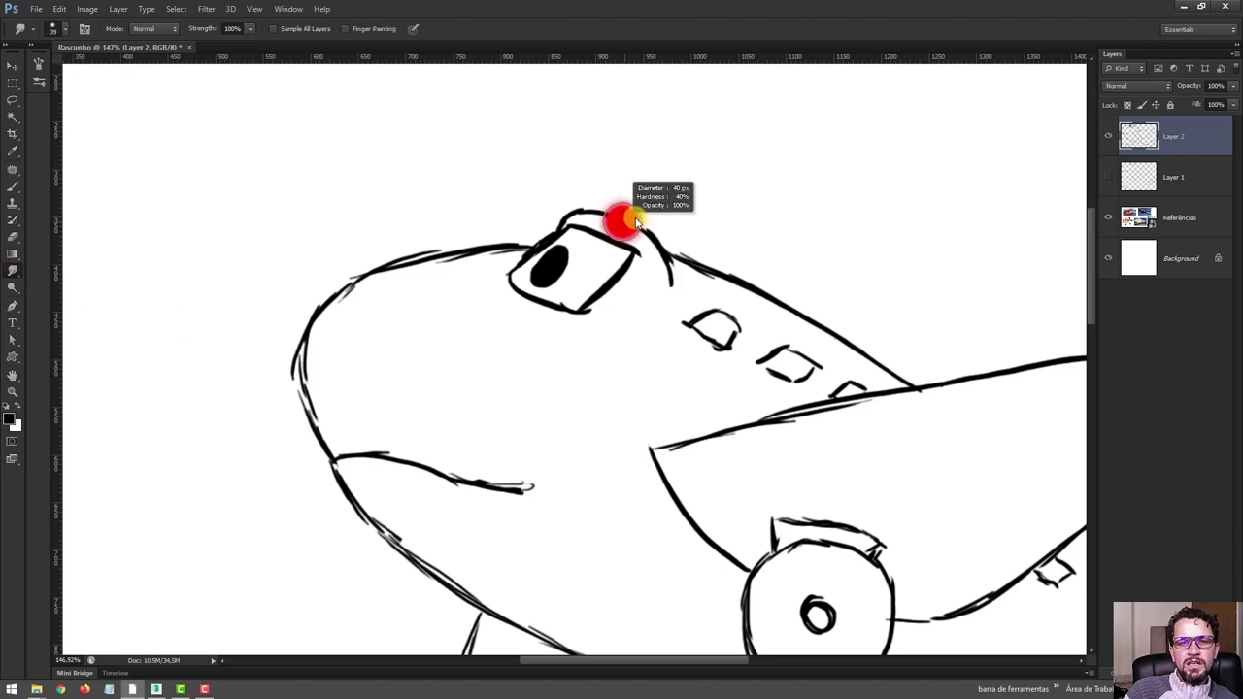
mouse_move(607, 212)
left_mouse_down()
mouse_move(593, 208)
mouse_move(627, 211)
mouse_move(591, 210)
mouse_move(599, 250)
mouse_move(595, 233)
mouse_move(569, 289)
left_mouse_up()
left_click_drag(683, 282, 666, 244)
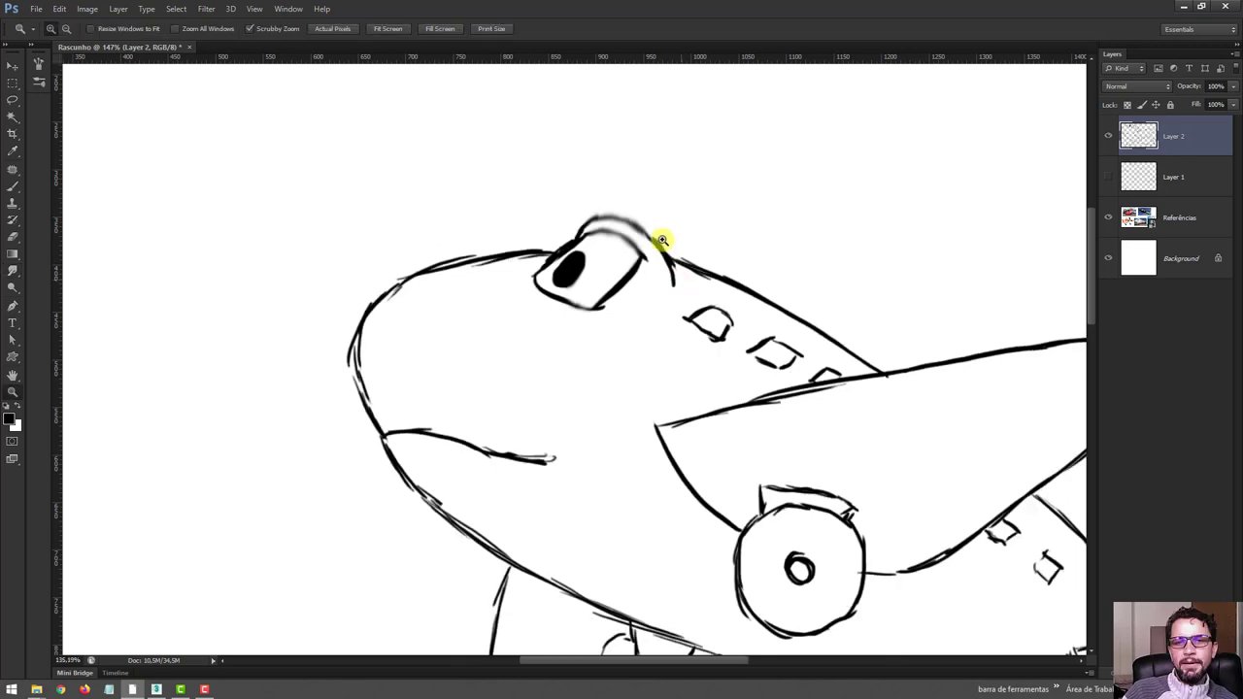
key("b")
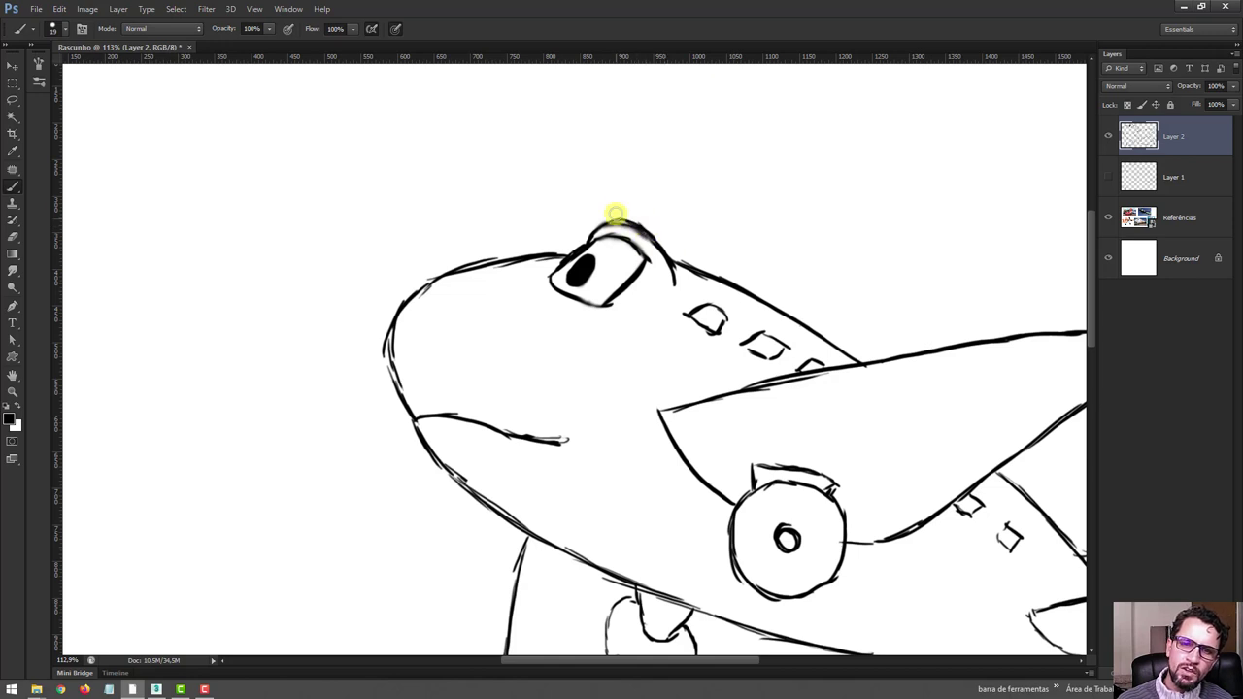
key("e")
mouse_move(608, 211)
left_mouse_down()
mouse_move(657, 230)
mouse_move(674, 297)
left_mouse_up()
key("b")
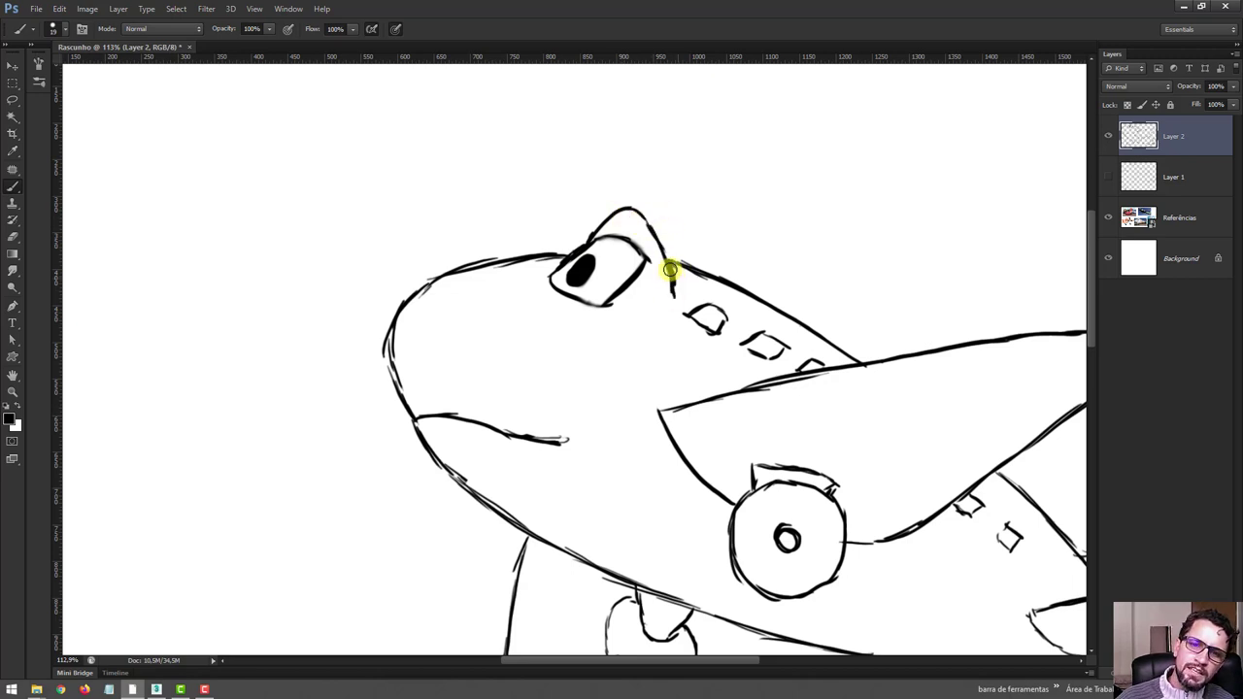
Step: Close the eye outline with a new ink line and zoom out to the whole plane
key("z")
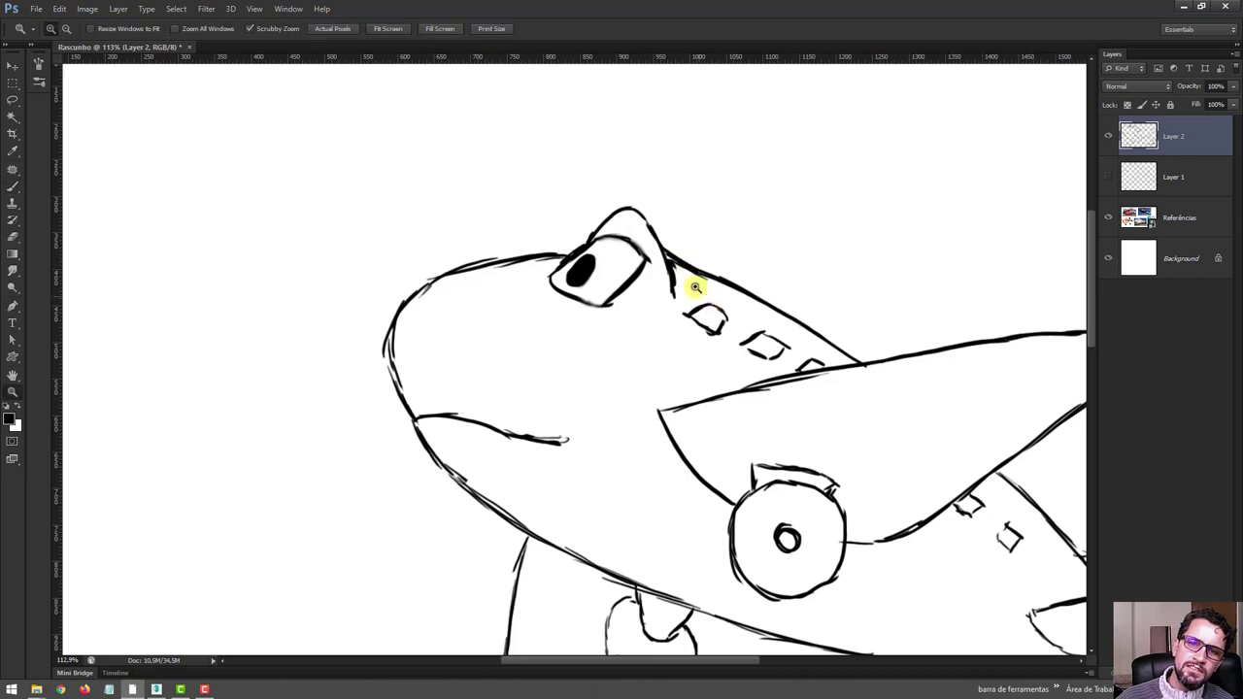
left_click_drag(693, 283, 657, 255)
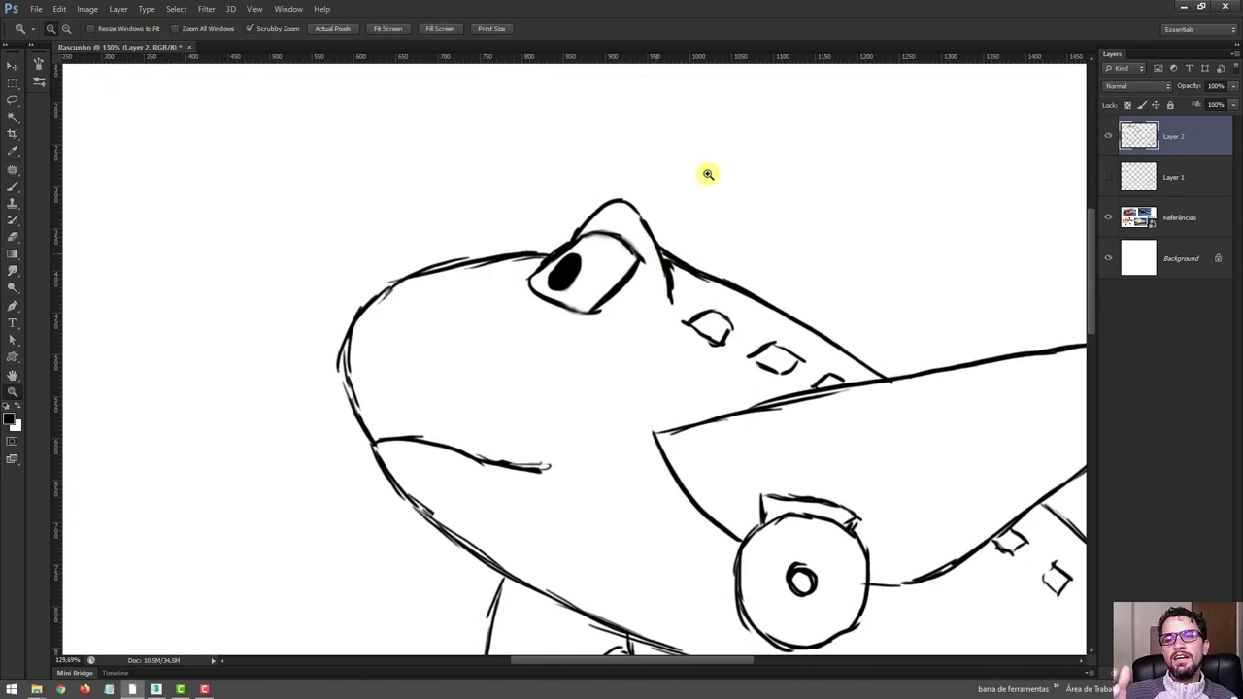
key("e")
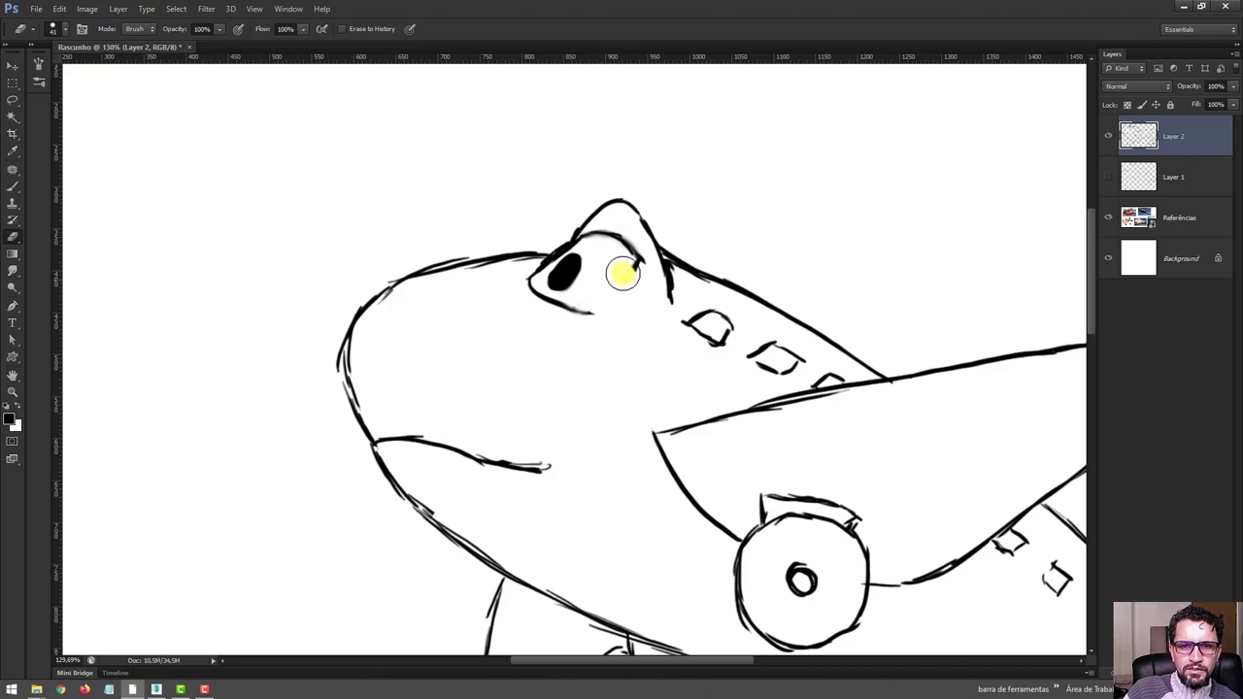
key("b")
mouse_move(639, 252)
left_mouse_down()
mouse_move(638, 297)
mouse_move(616, 321)
mouse_move(579, 308)
mouse_move(633, 312)
left_mouse_up()
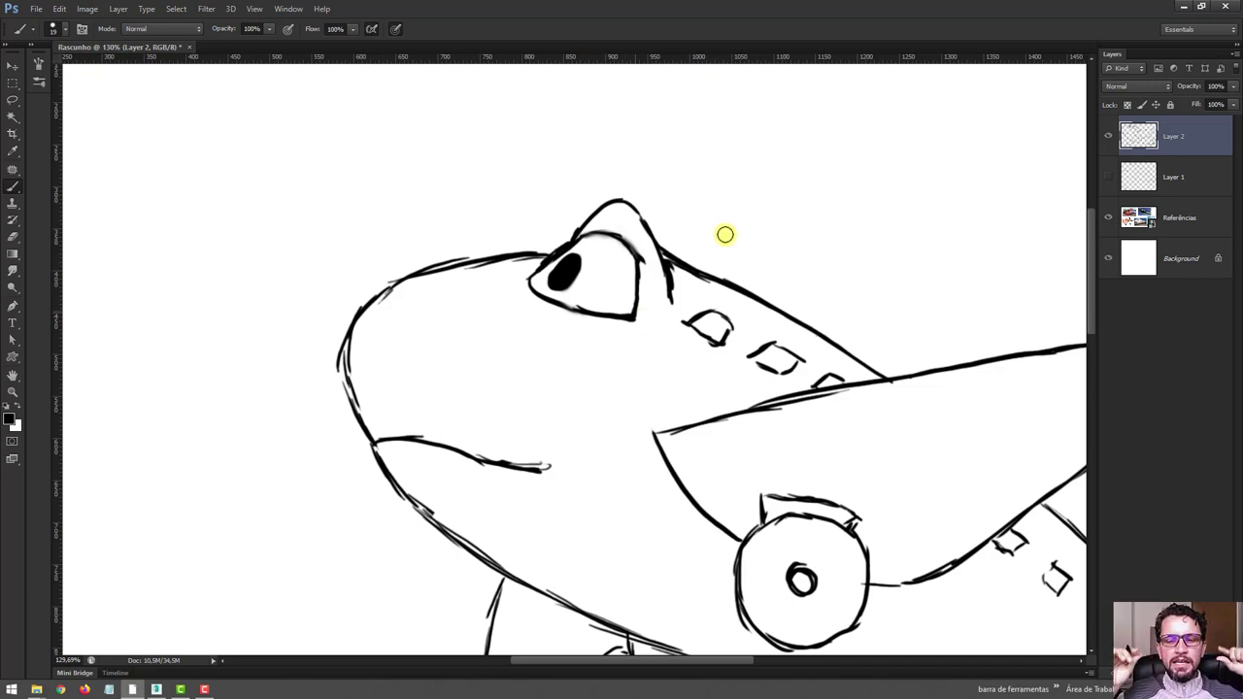
key("z")
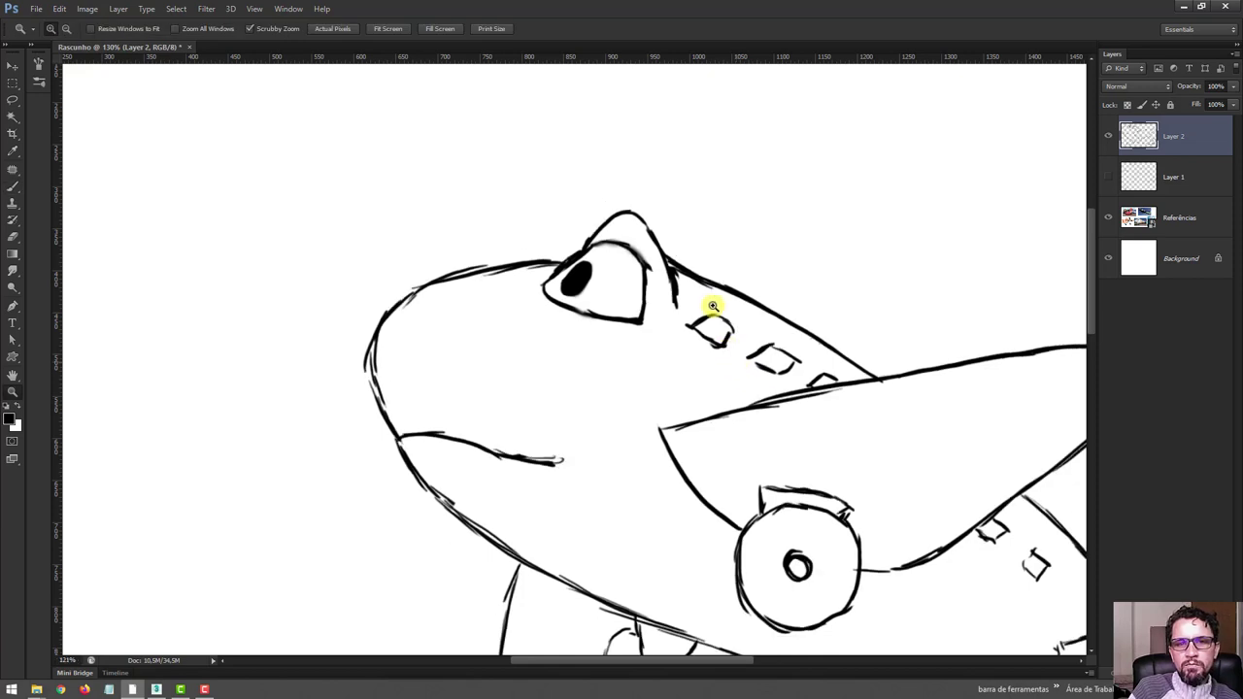
left_click_drag(719, 349, 686, 283)
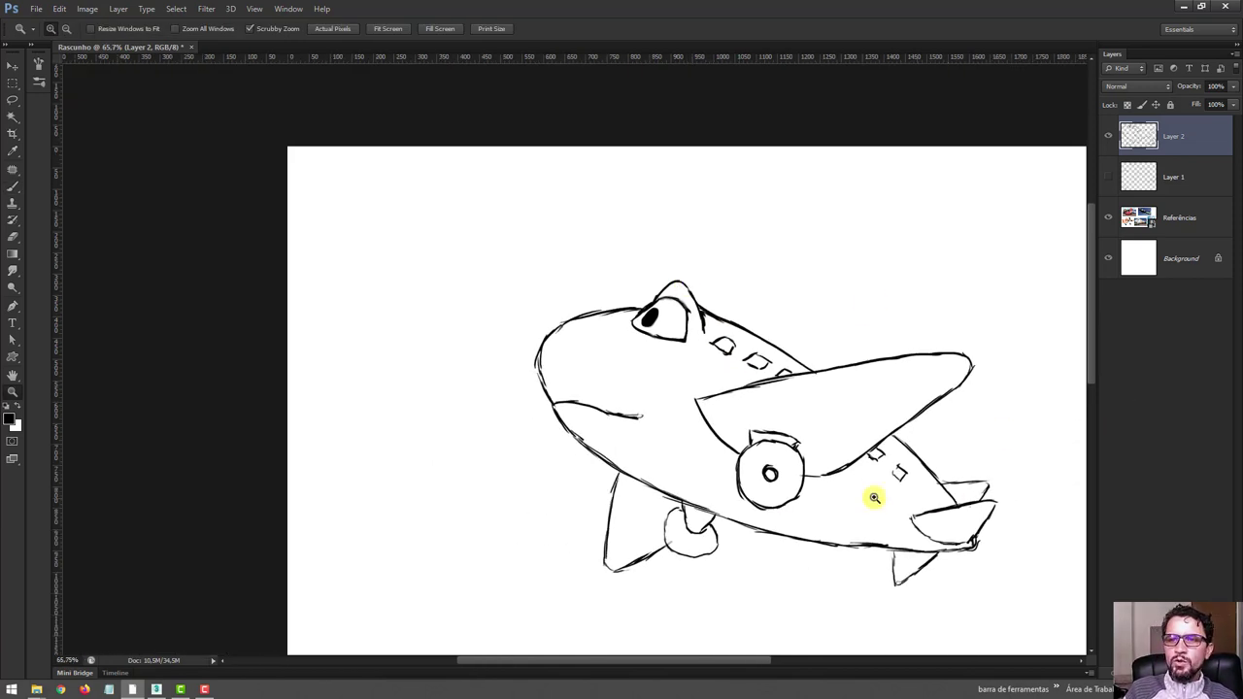
Step: Select the Referências layer and free-transform the reference images upward
left_click_drag(705, 397, 722, 422)
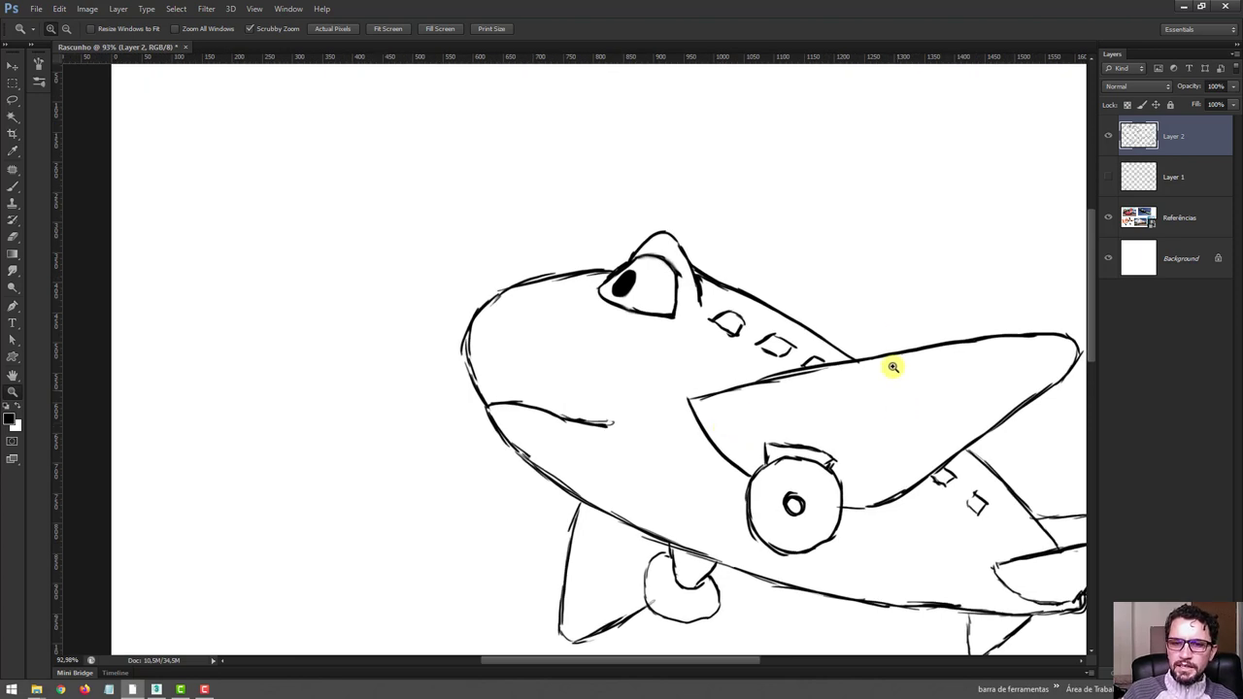
left_click_drag(839, 327, 778, 261)
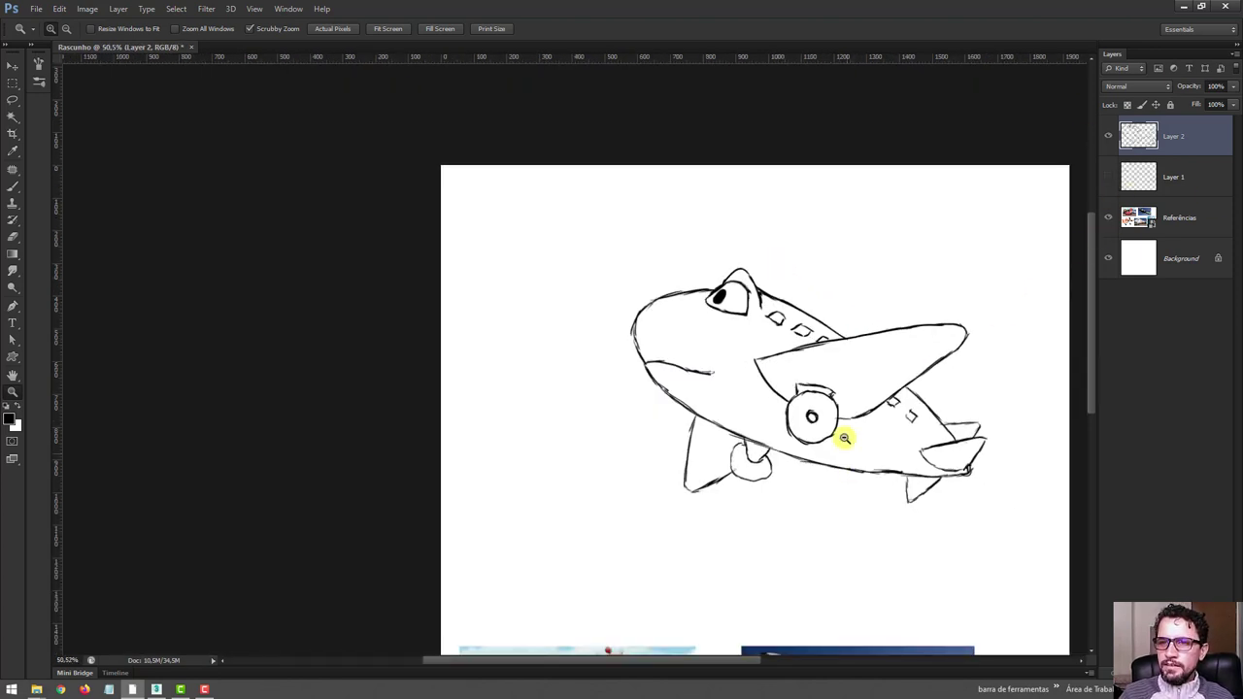
left_click(1177, 218)
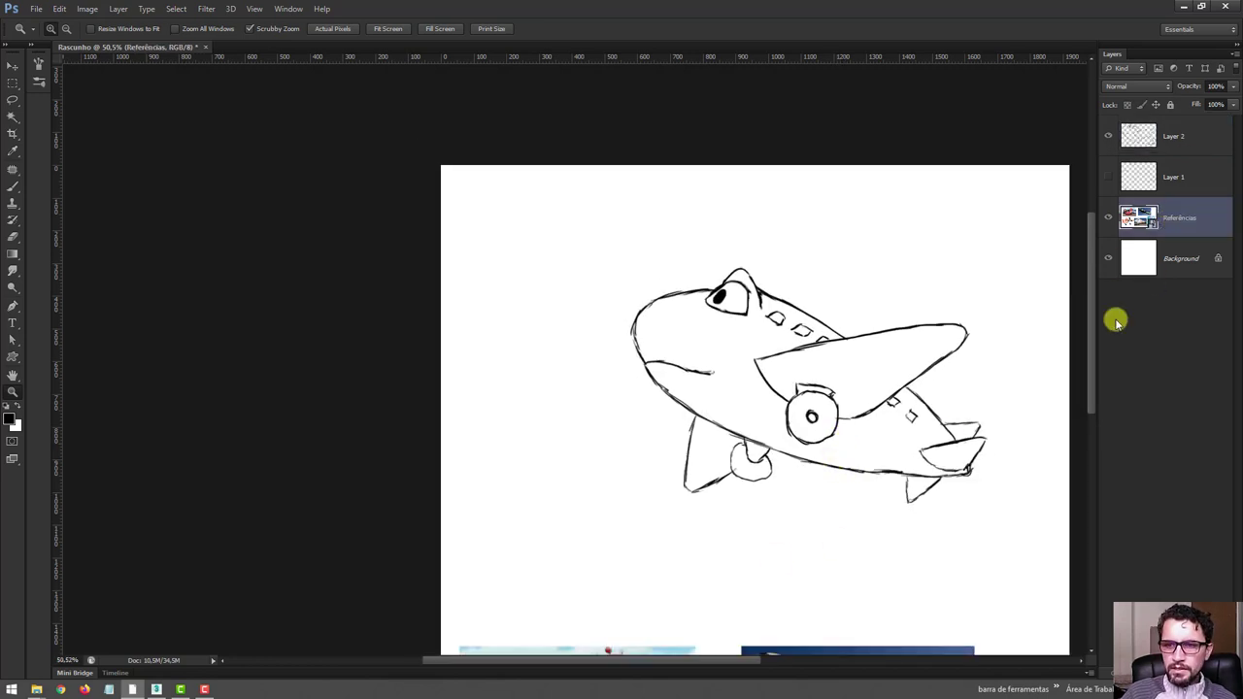
key("ctrl+t")
mouse_move(869, 654)
left_mouse_down()
mouse_move(892, 612)
mouse_move(874, 221)
left_mouse_up()
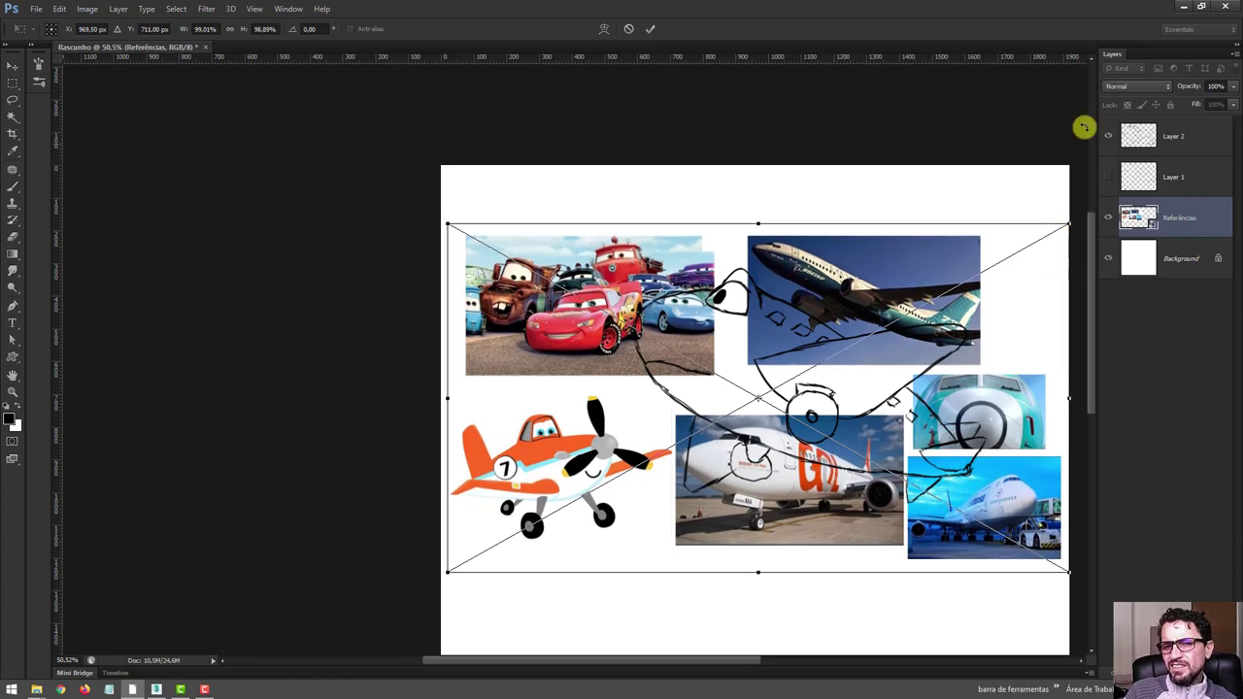
key("z")
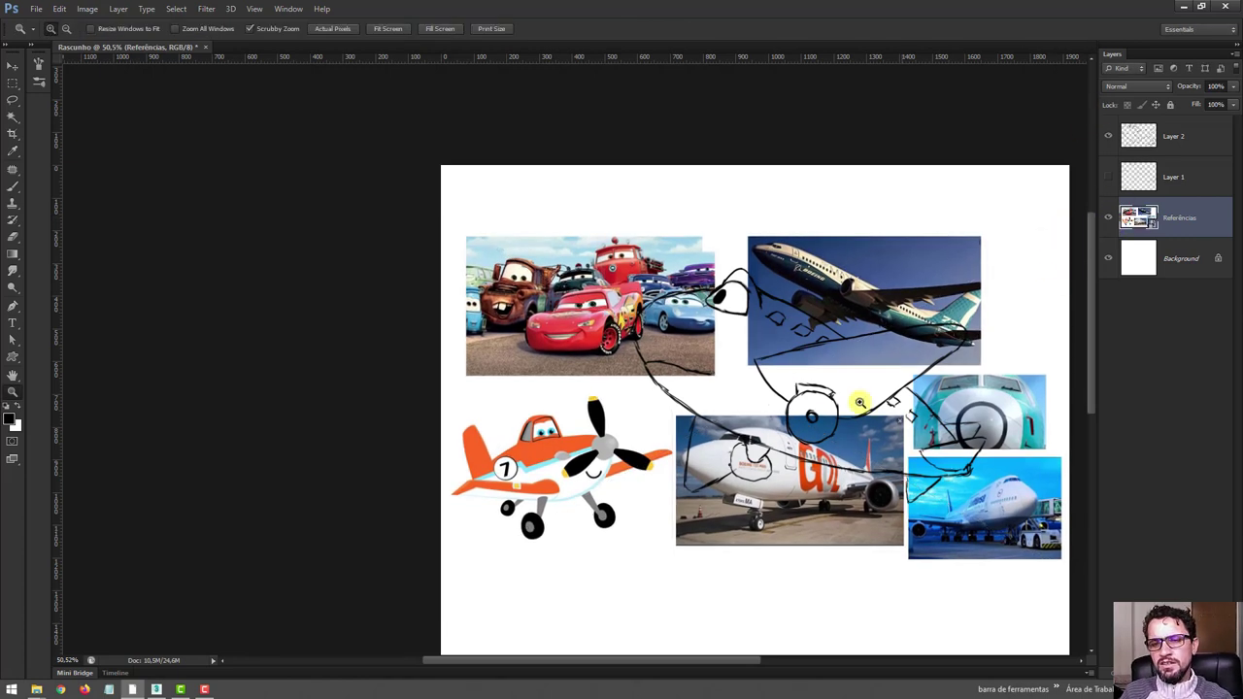
Step: Move the reference collage down below the plane and zoom out to the whole document
key("v")
left_click_drag(552, 307, 552, 507)
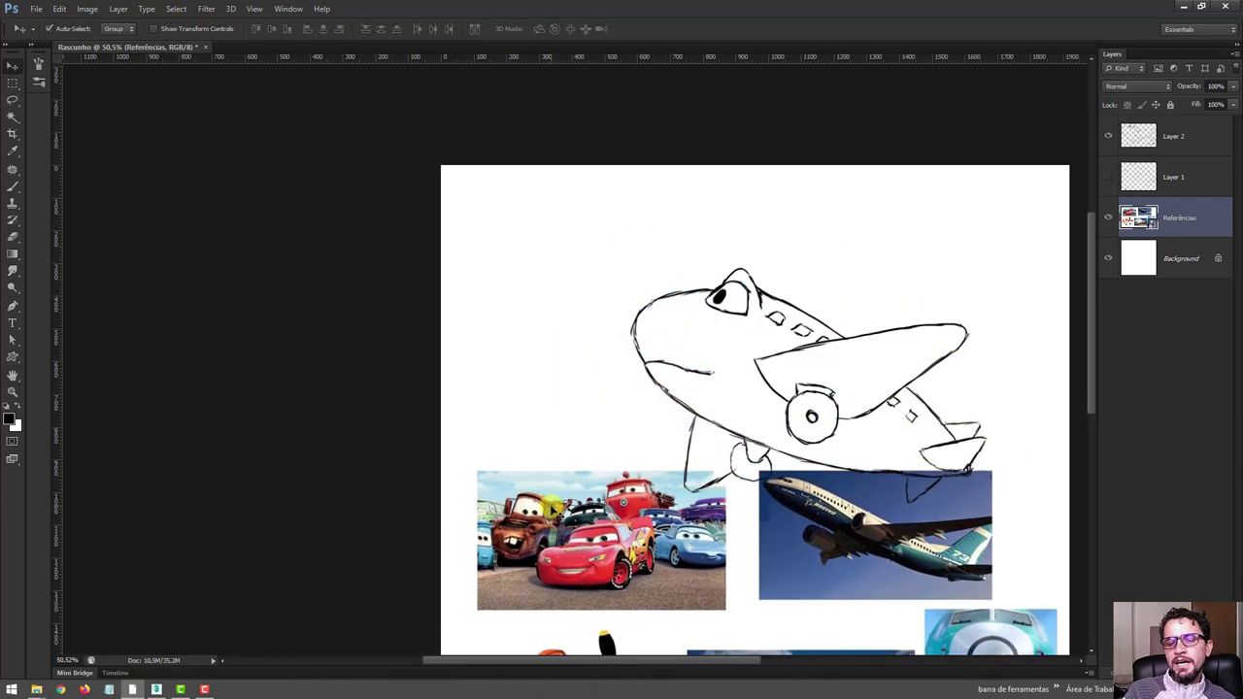
mouse_move(553, 530)
left_mouse_down()
mouse_move(560, 431)
mouse_move(534, 388)
left_mouse_up()
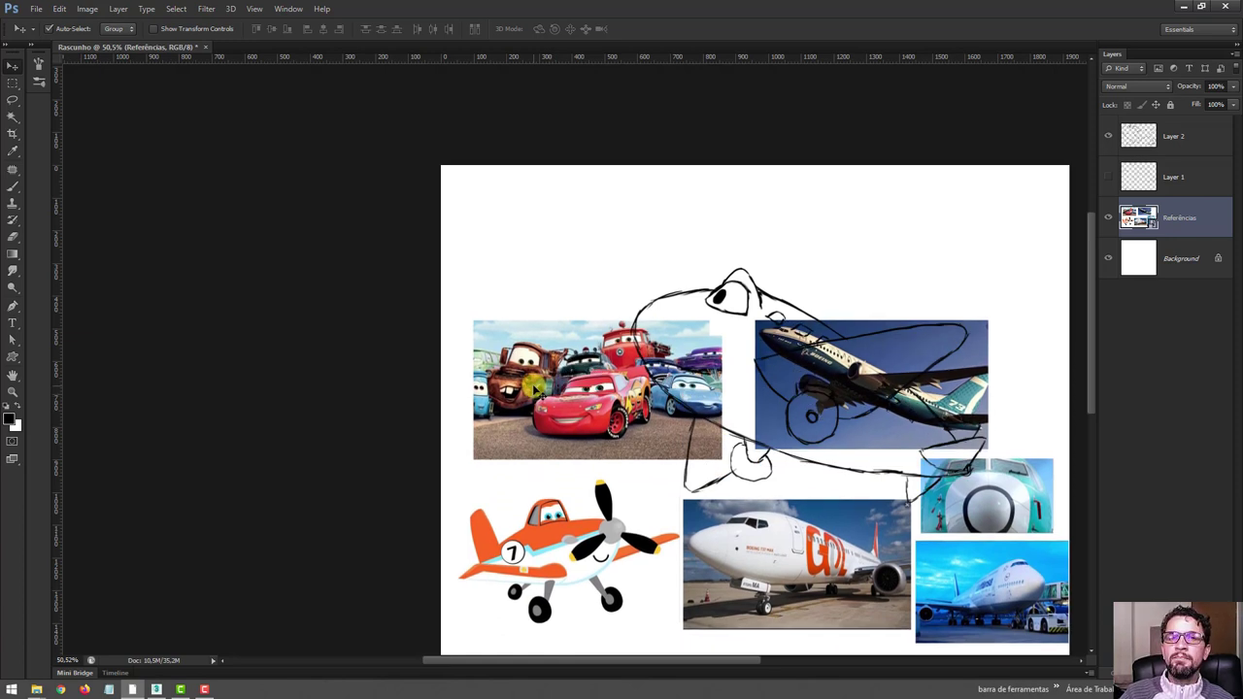
left_click_drag(555, 367, 568, 583)
key("z")
left_click_drag(806, 388, 836, 389)
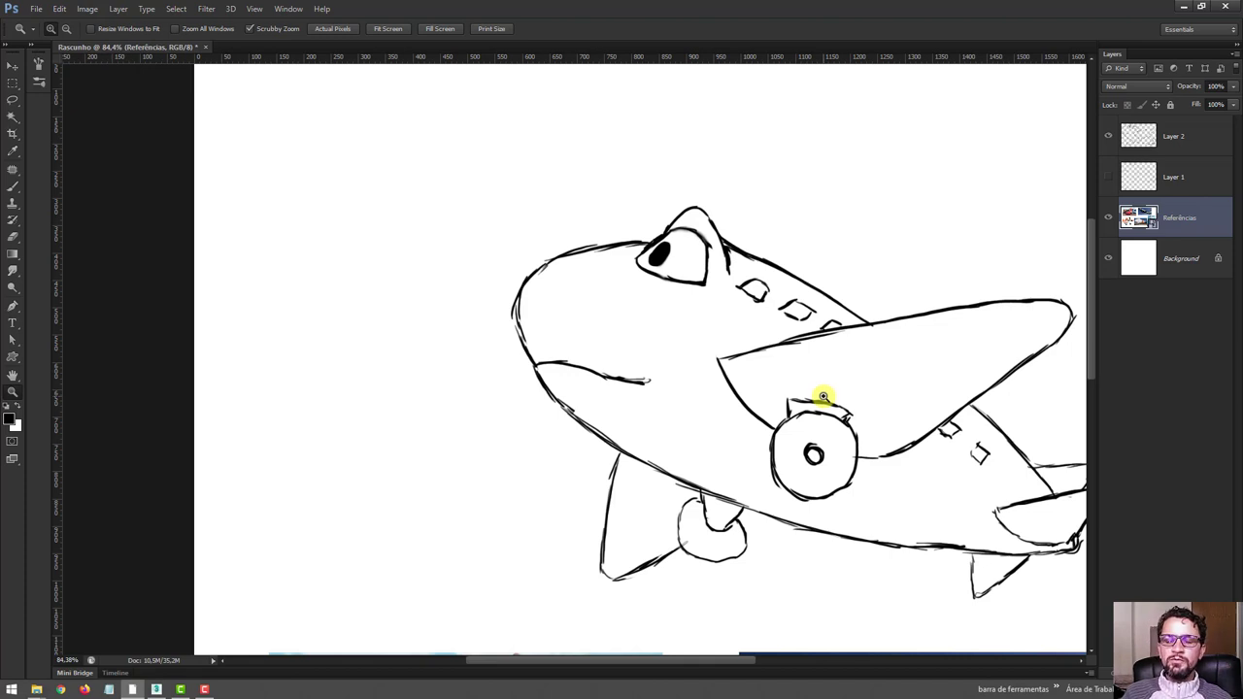
left_click_drag(842, 264, 639, 388)
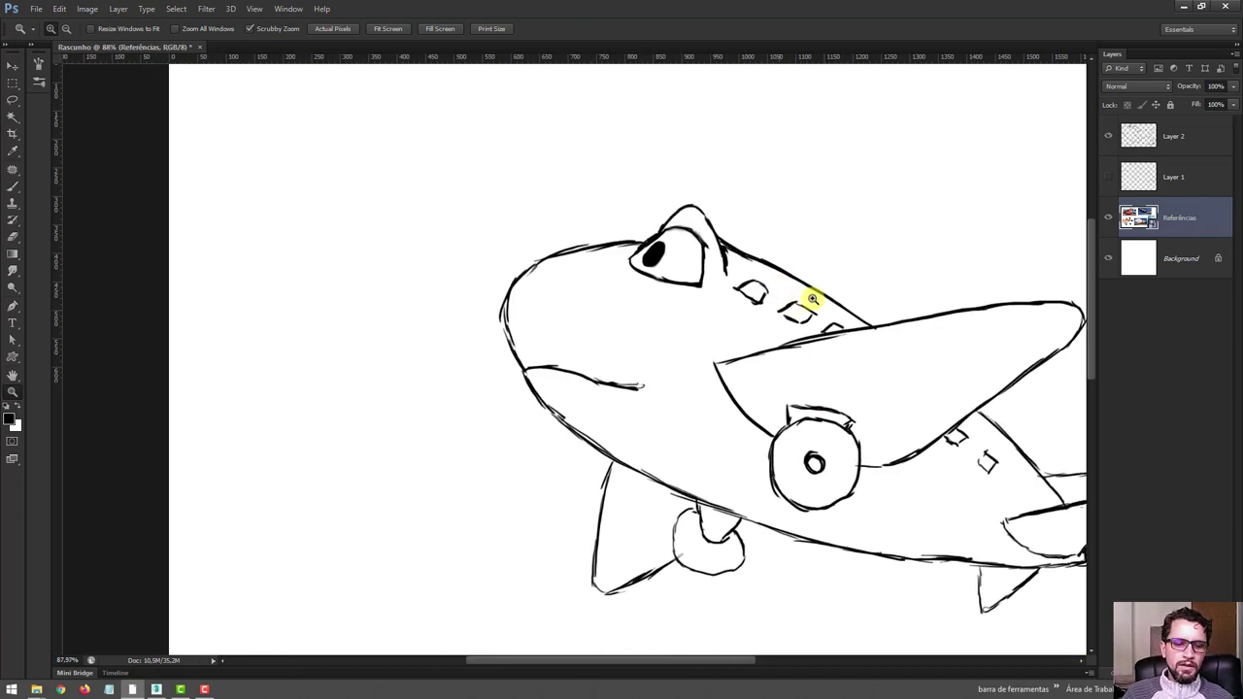
Step: Hide the Referências layer and scale Layer 2's plane up to about 161%
left_click(1108, 217)
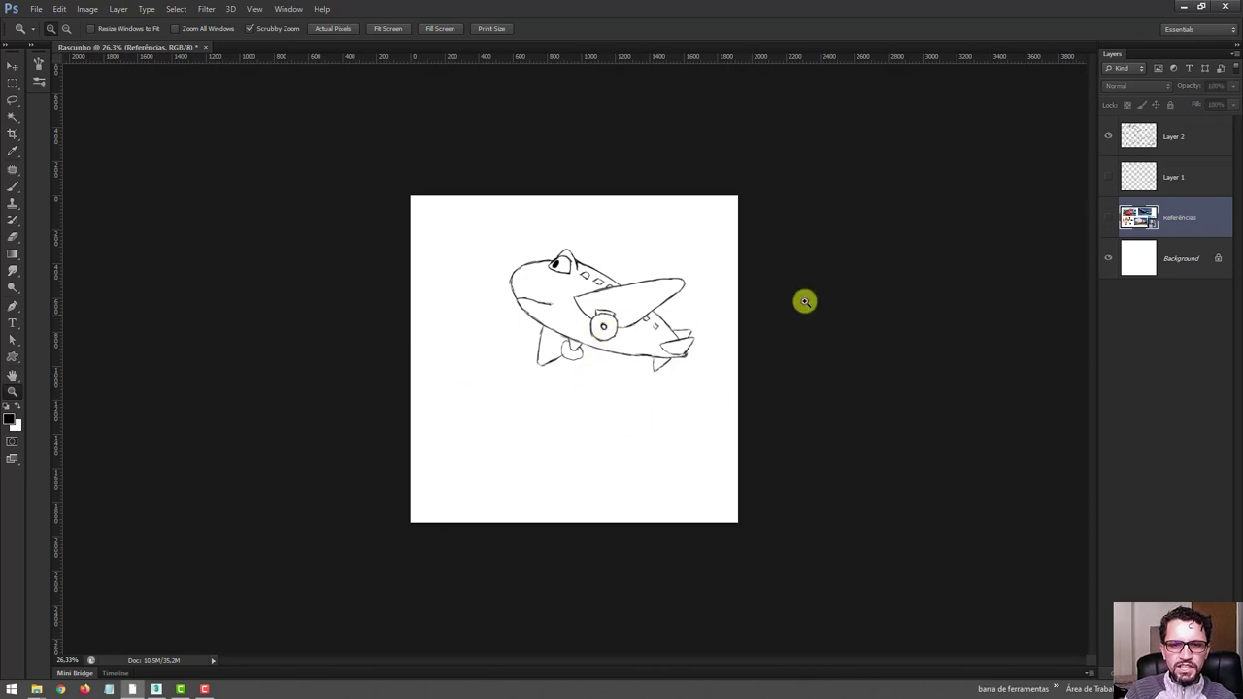
left_click(1138, 148)
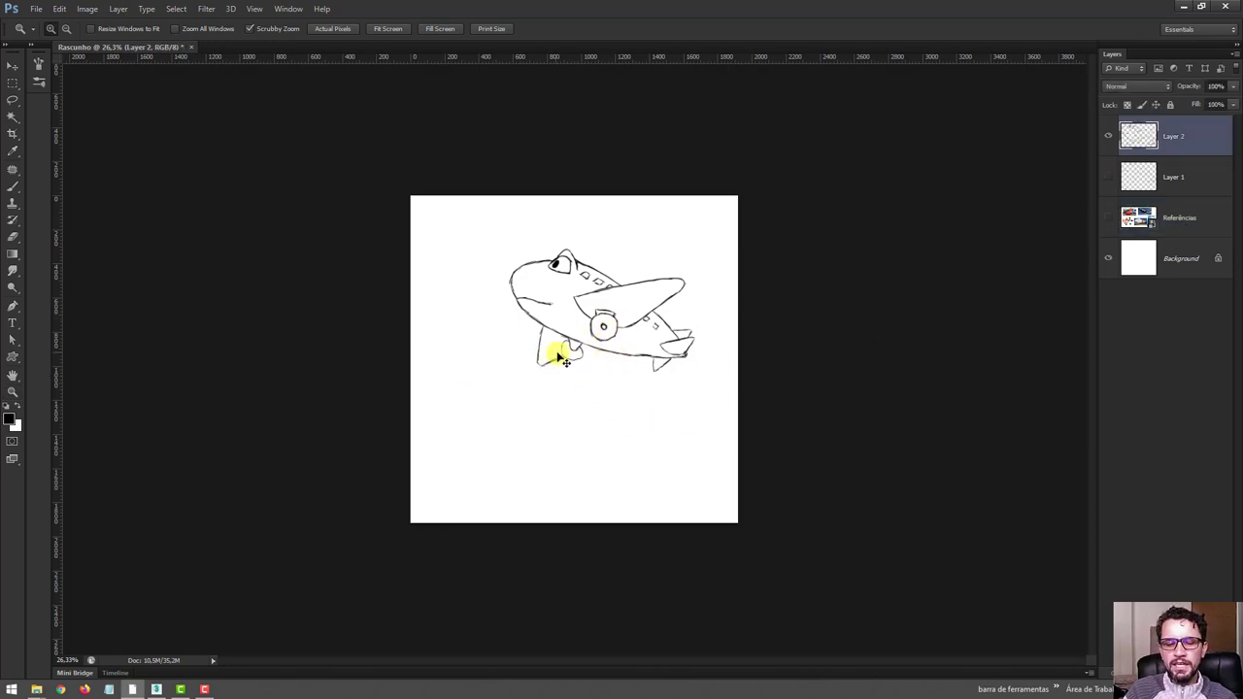
key("ctrl+t")
left_click_drag(633, 305, 612, 340)
left_click_drag(666, 301, 721, 262)
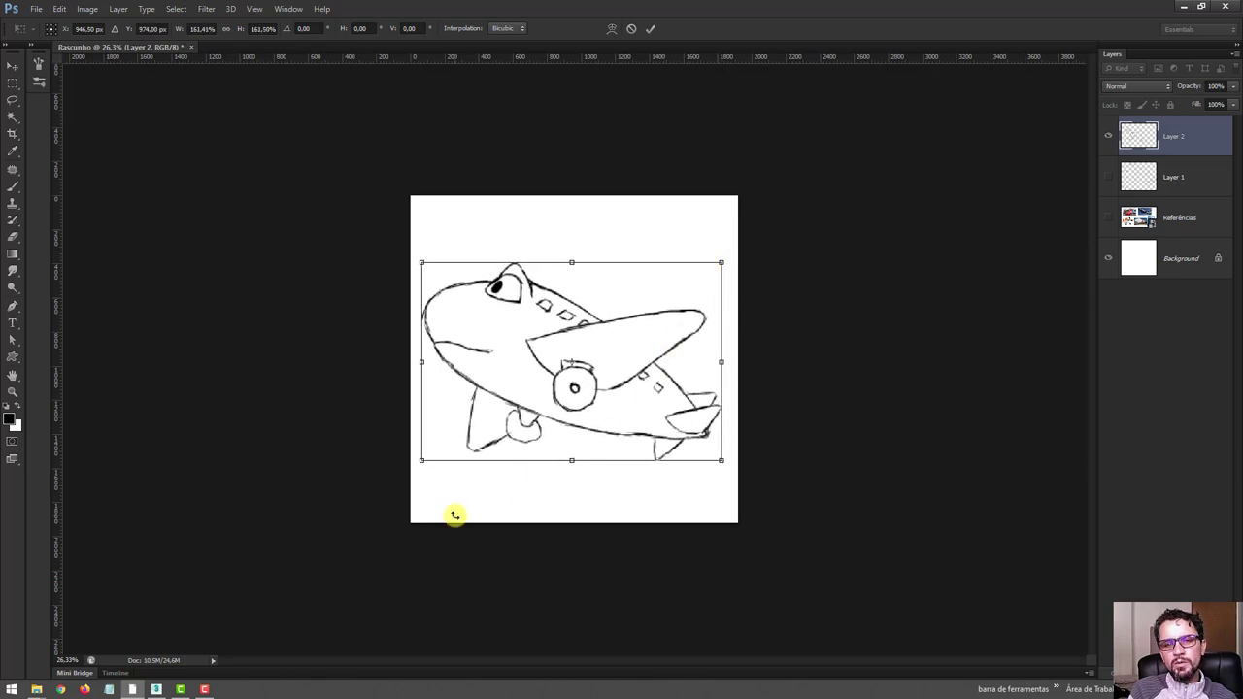
key("Return")
key("z")
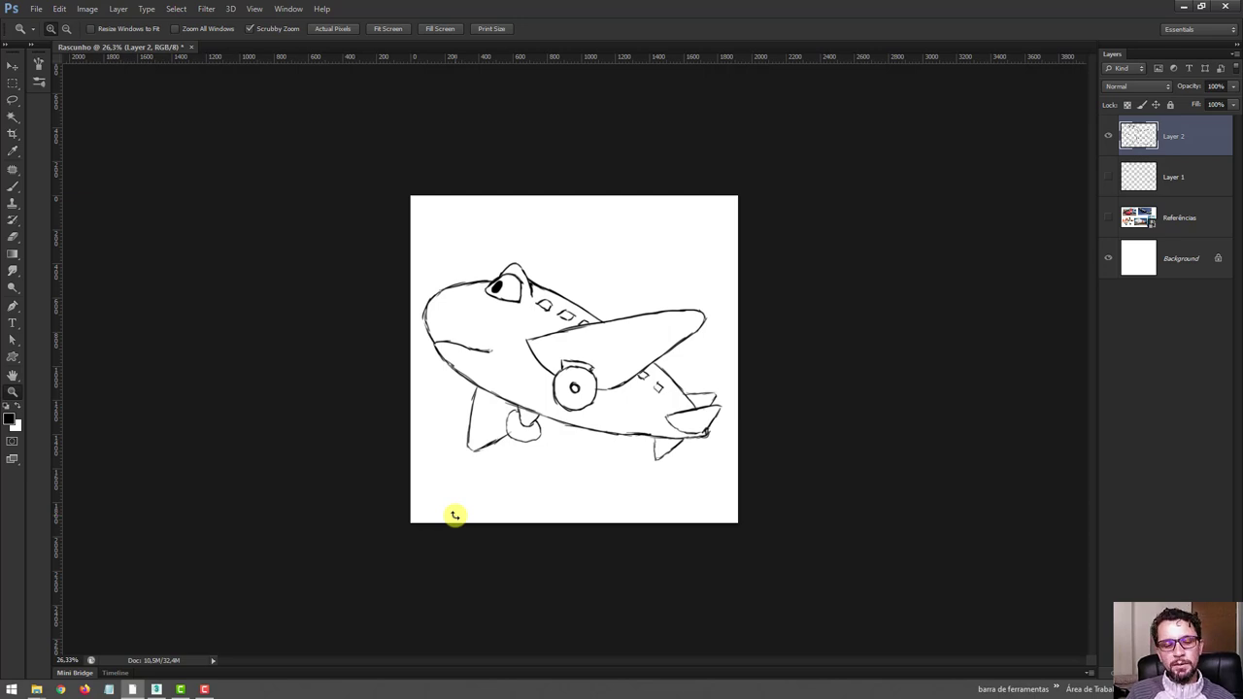
Step: Save the drawing as a JPEG named 'rascunho imagem' in the Desktop's Como Criar Personagens 3D folder
key("ctrl+s")
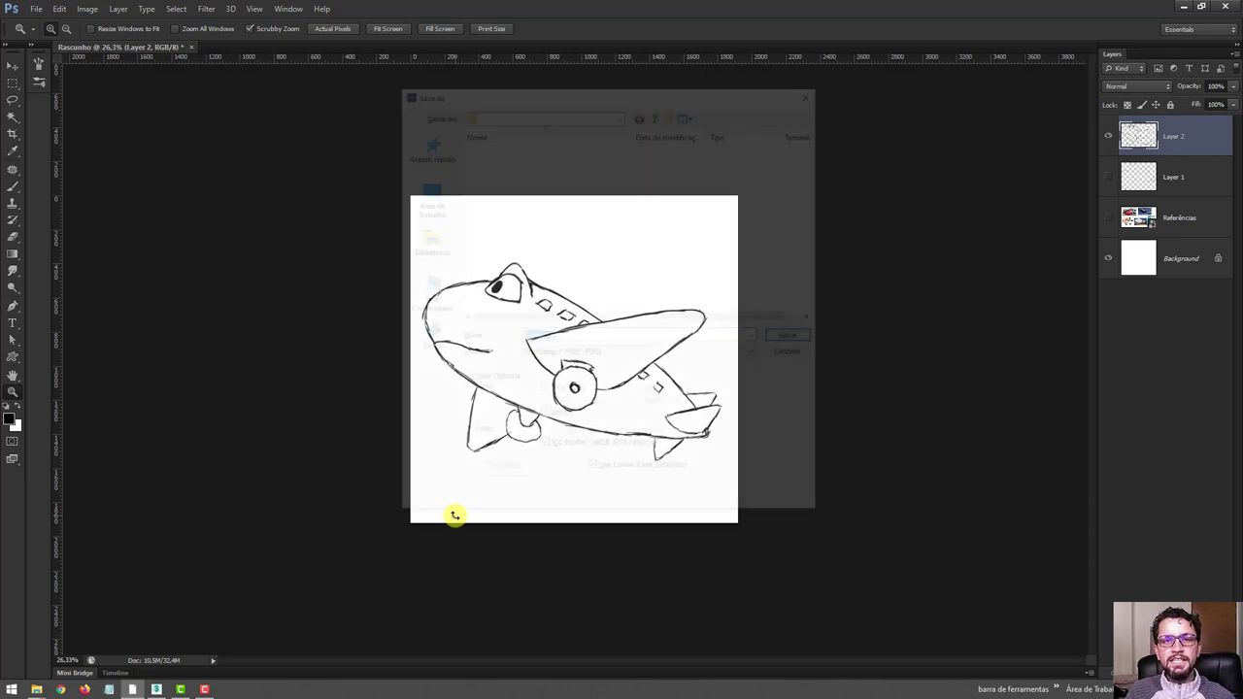
left_click(427, 194)
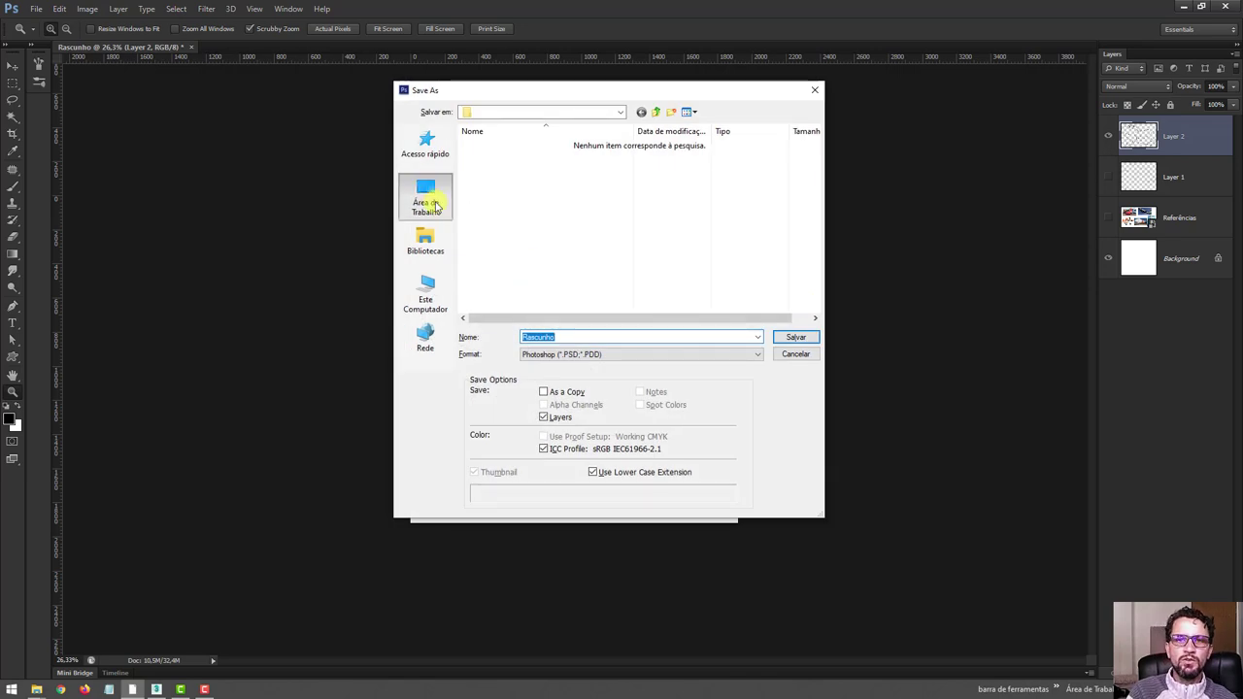
double_click(631, 249)
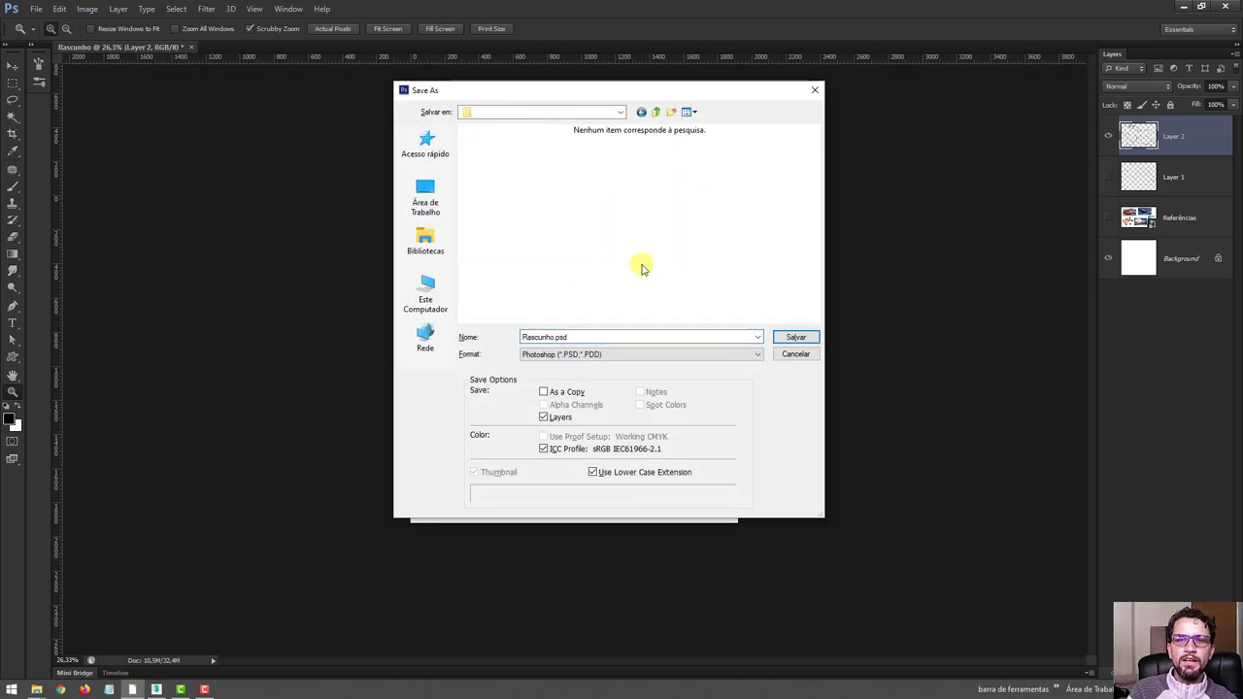
double_click(594, 336)
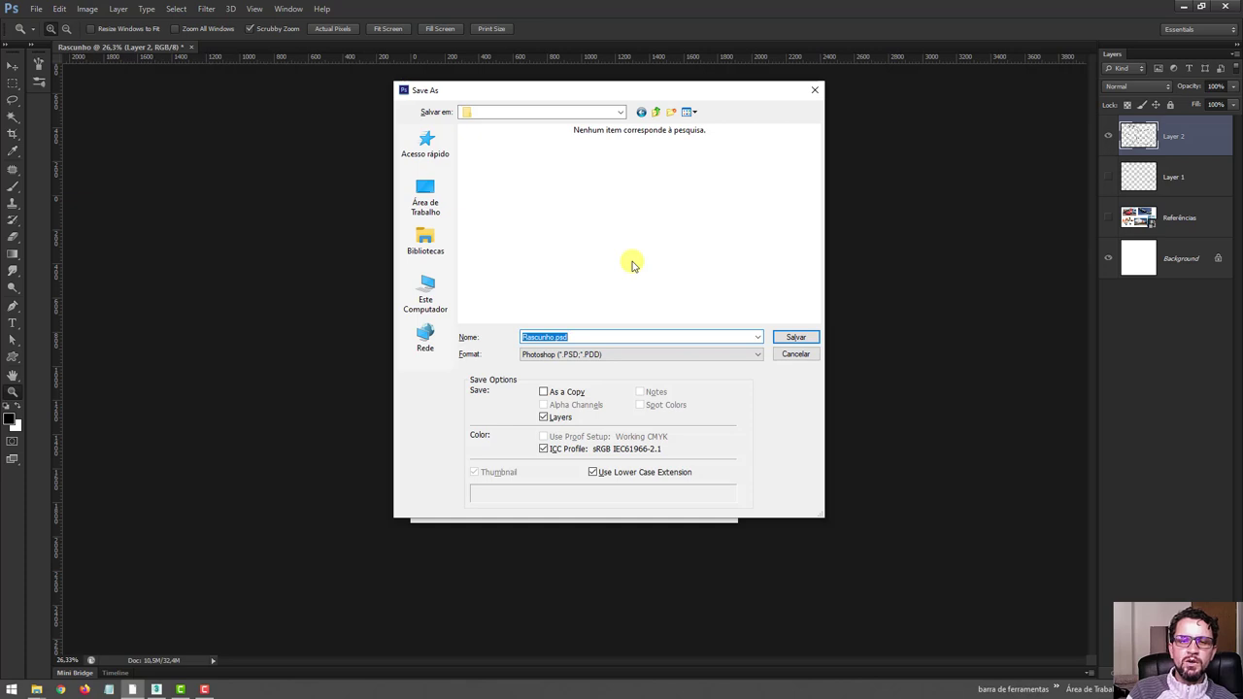
type("r")
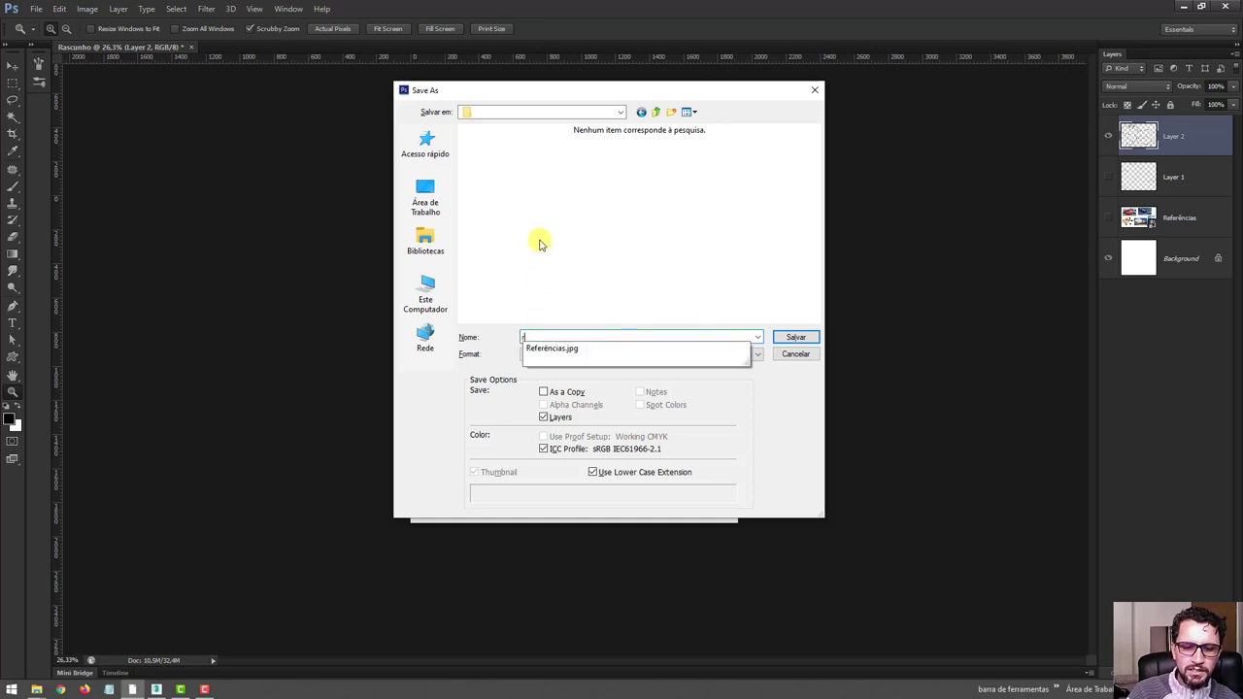
type("ascunho imagem")
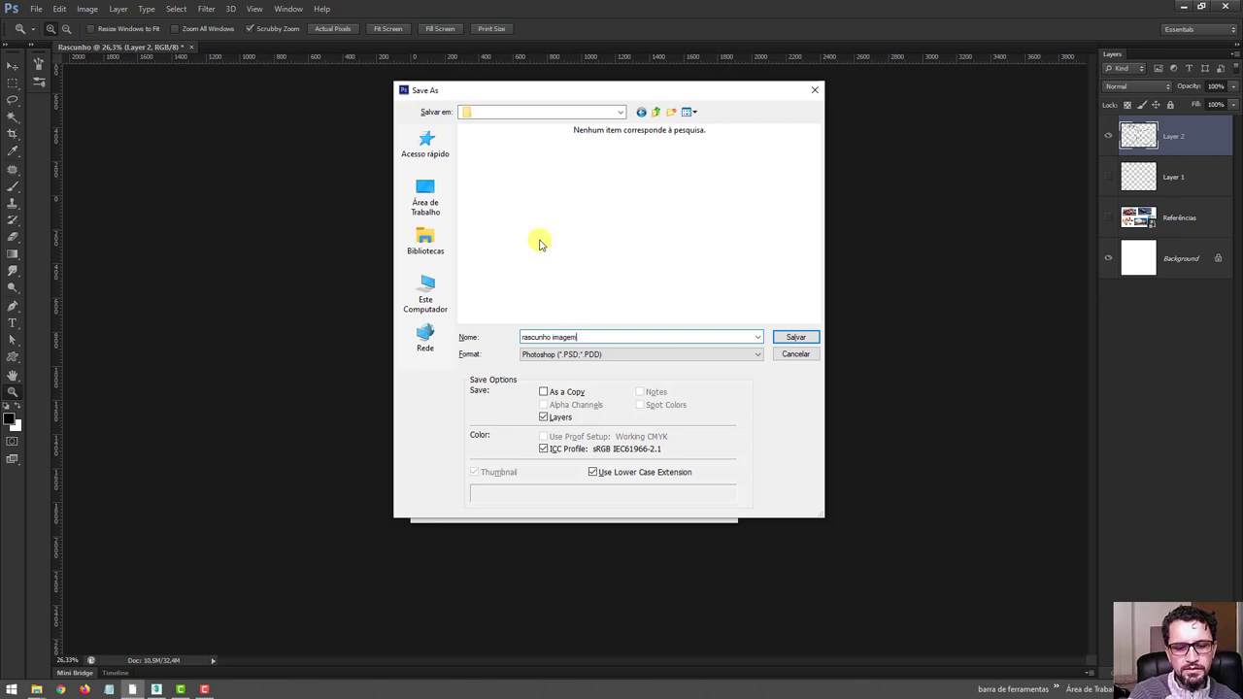
key("Tab")
key("alt+Down")
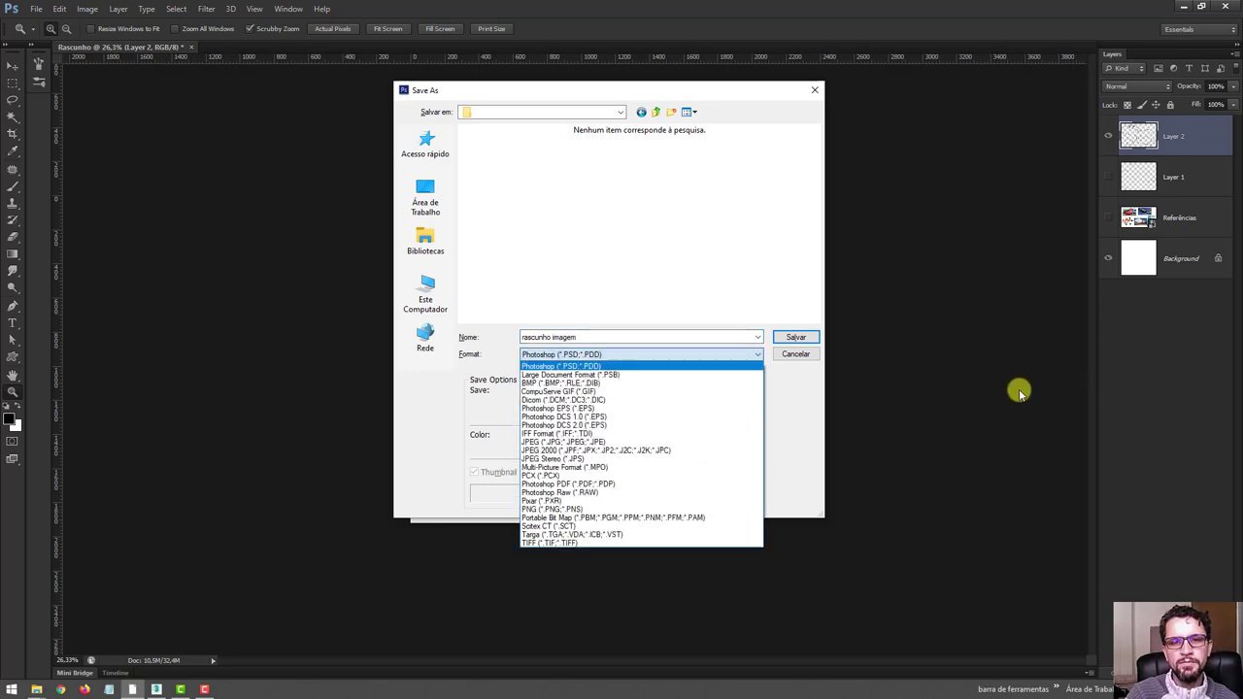
key("j")
key("Return")
key("Return")
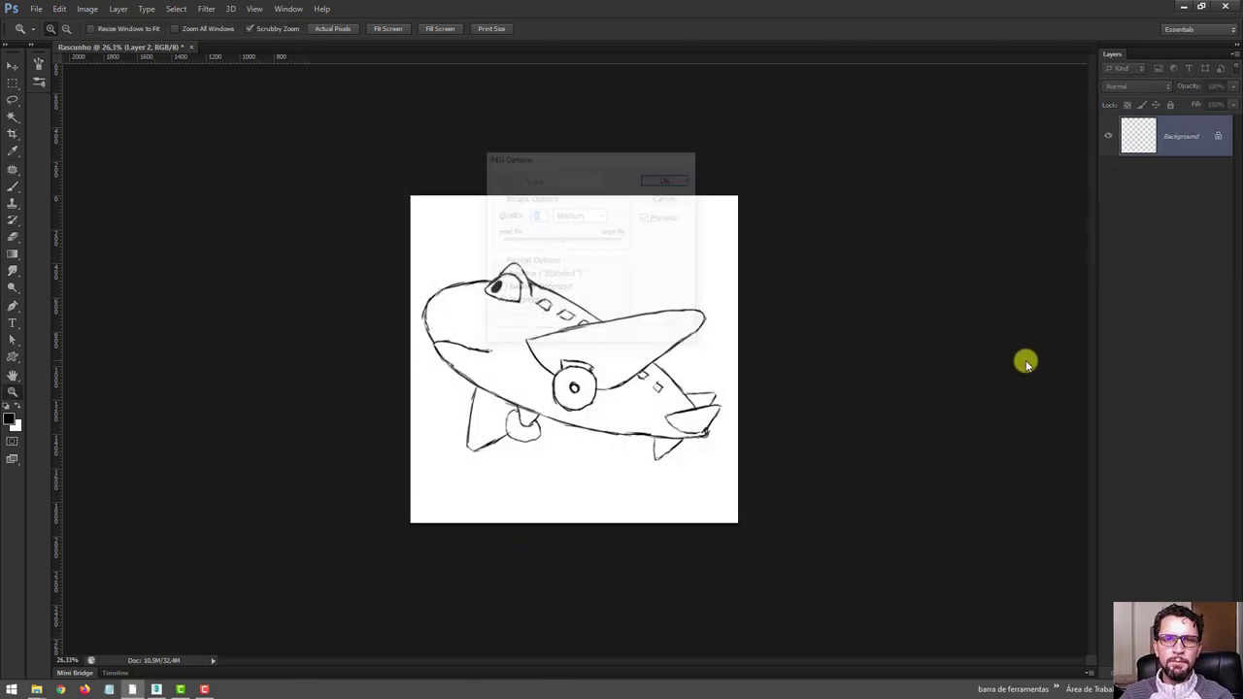